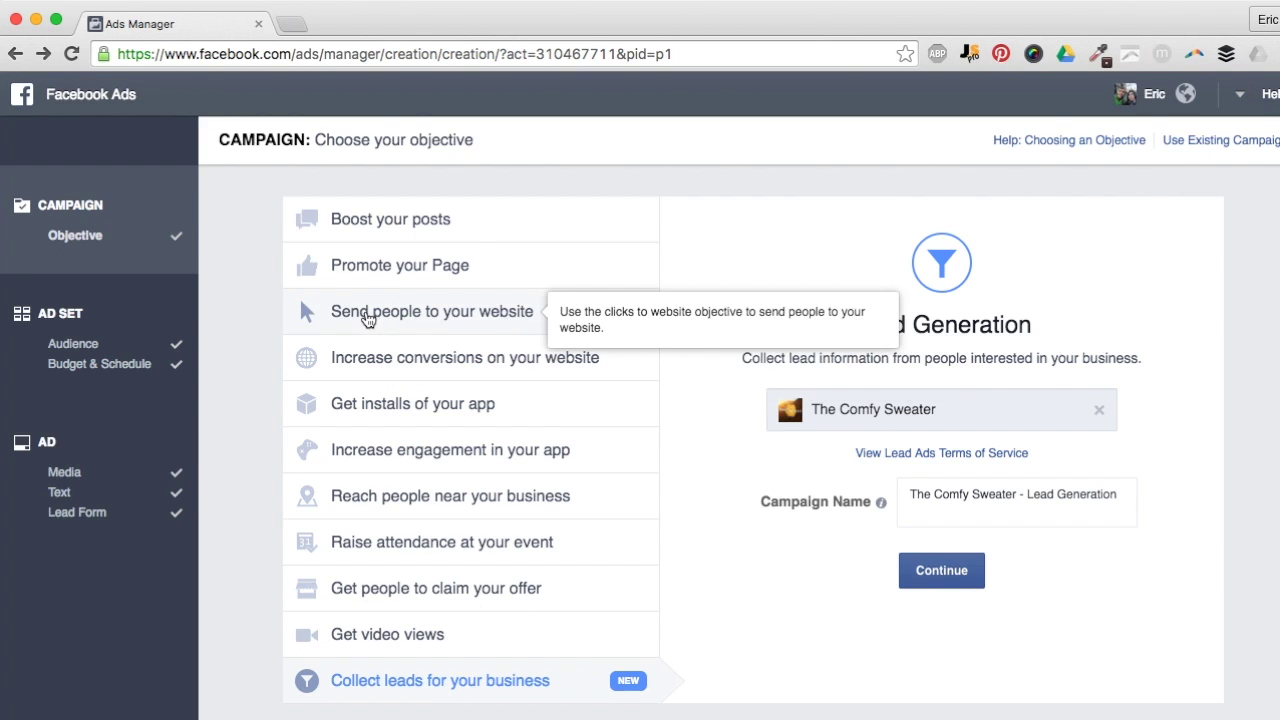
Step: Choose the Promote your Page objective for The Comfy Sweater page and continue to the ad set
left_click(442, 270)
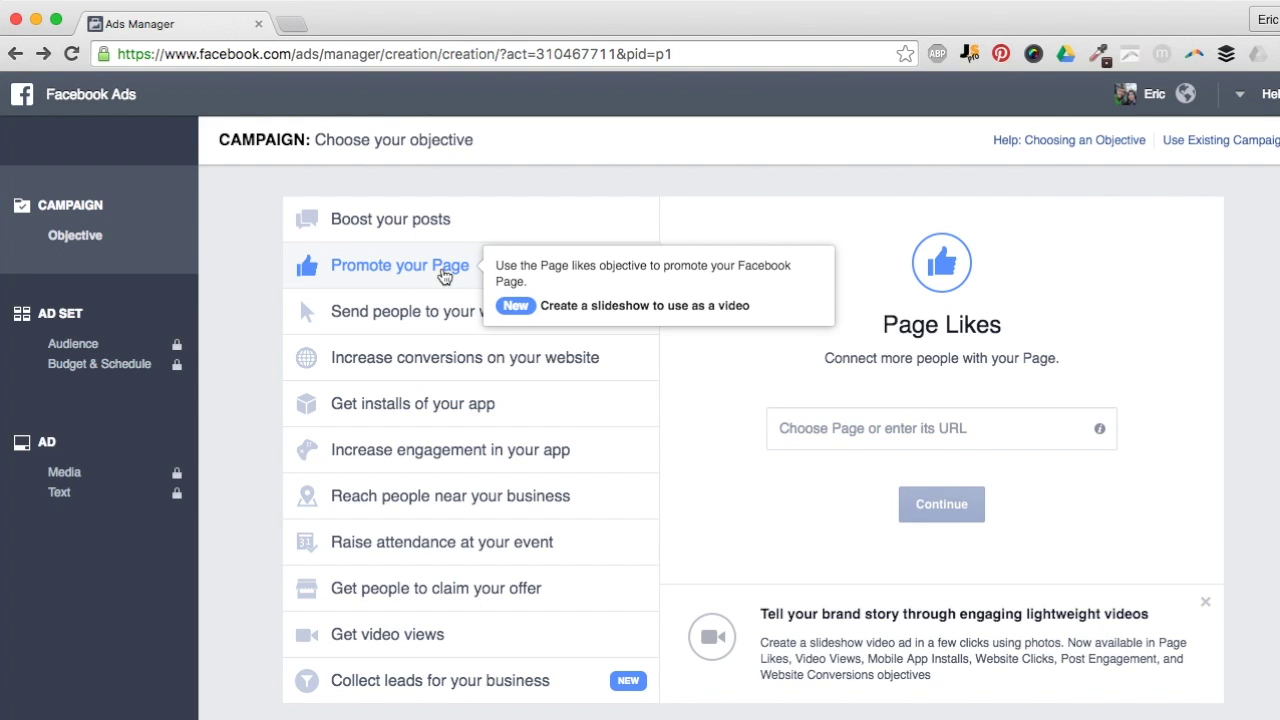
left_click(783, 428)
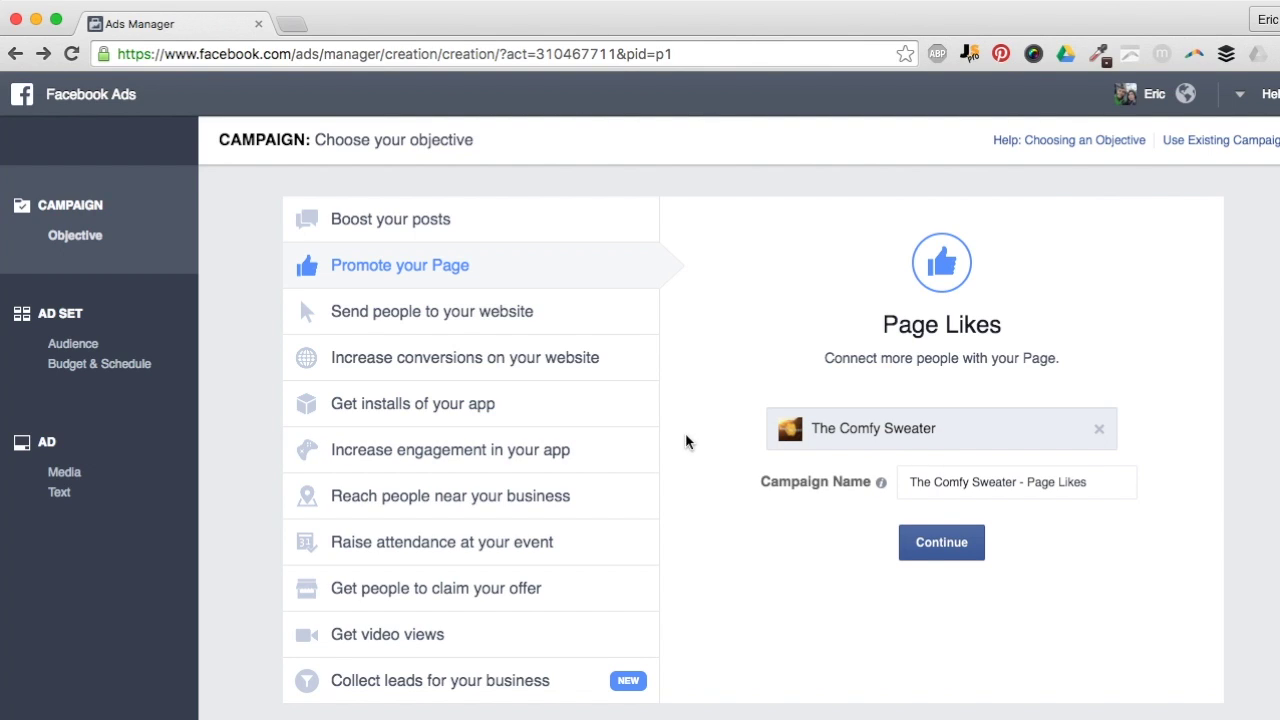
left_click(930, 557)
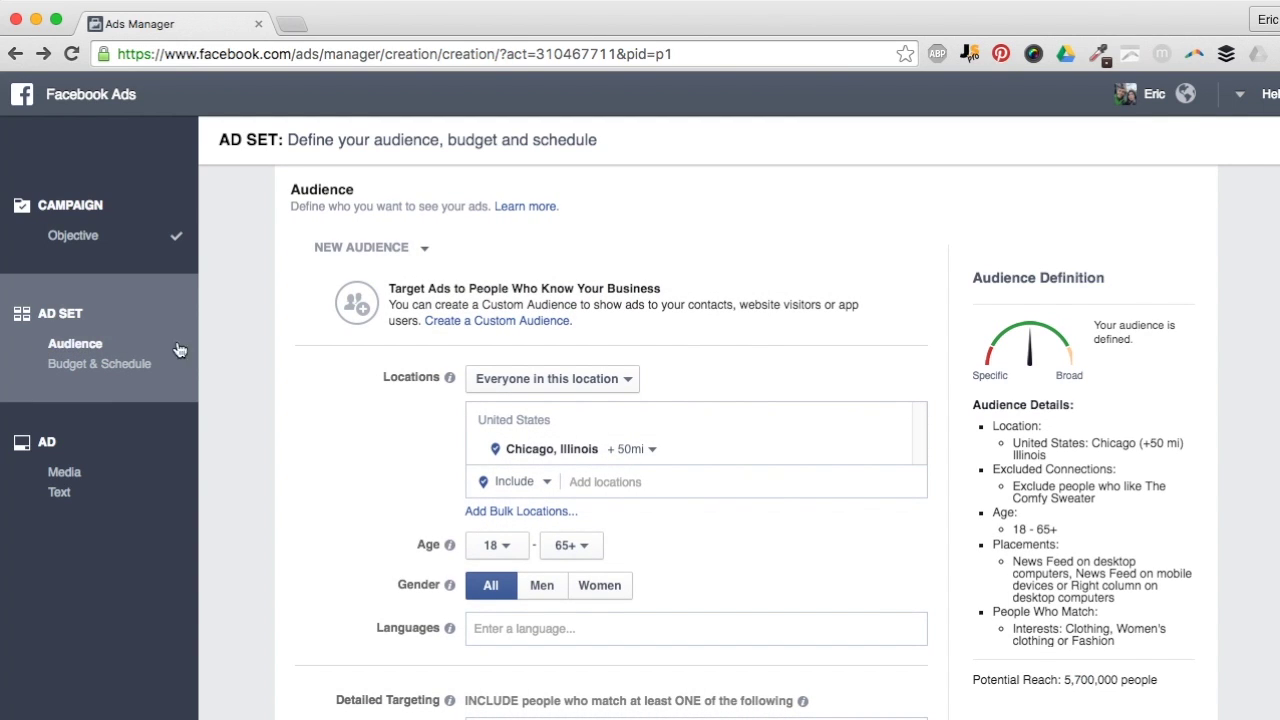
Step: Replace Chicago, Illinois with United States as the audience's target location
scroll(323, 335, "down", 1)
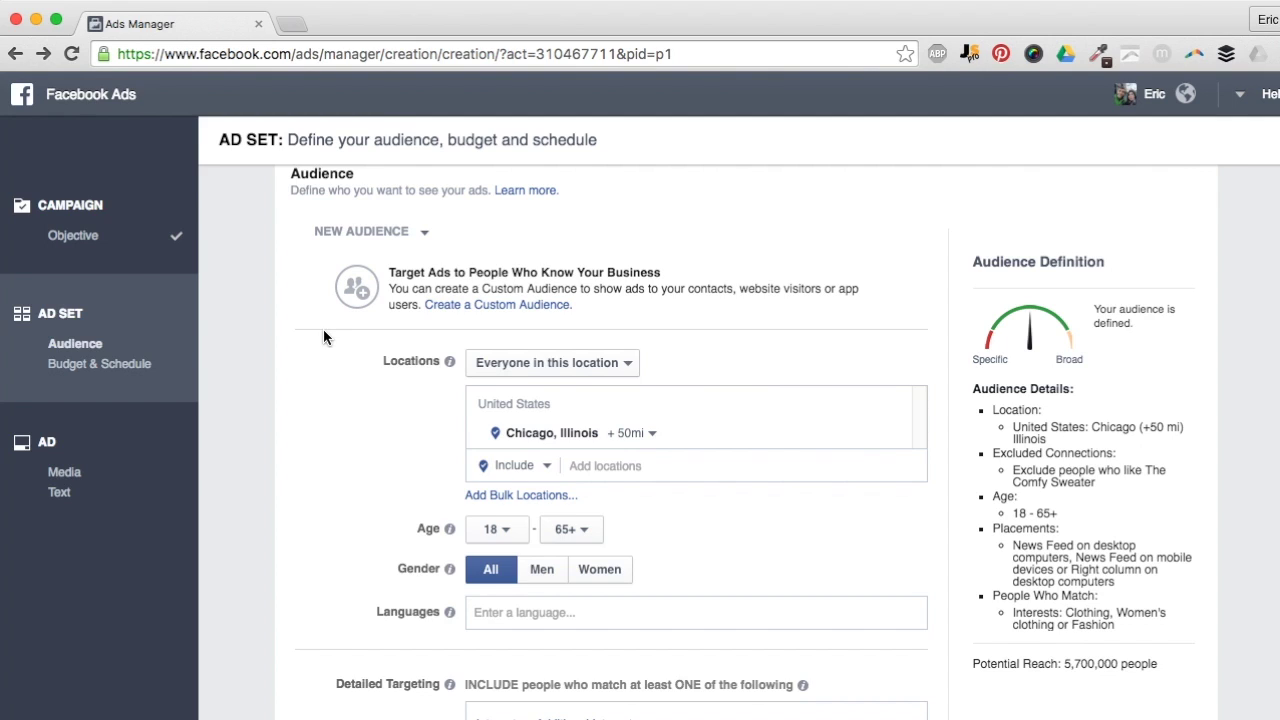
scroll(323, 337, "down", 5)
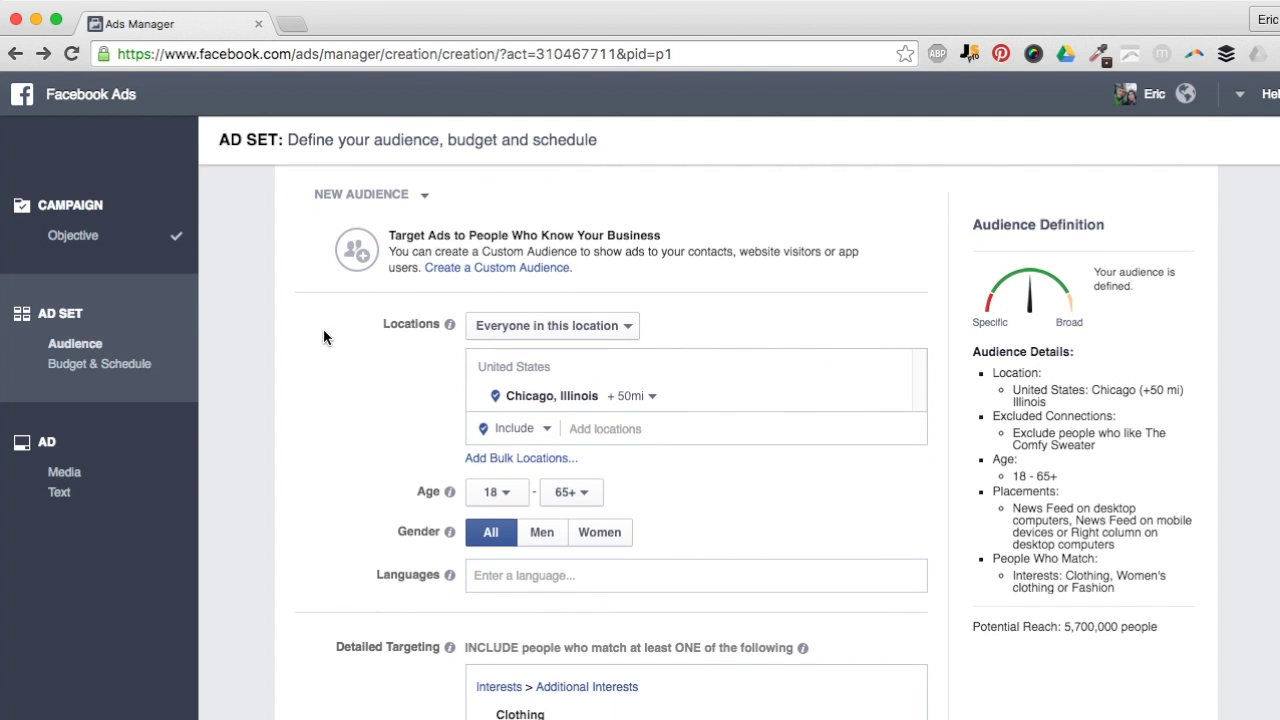
left_click(899, 357)
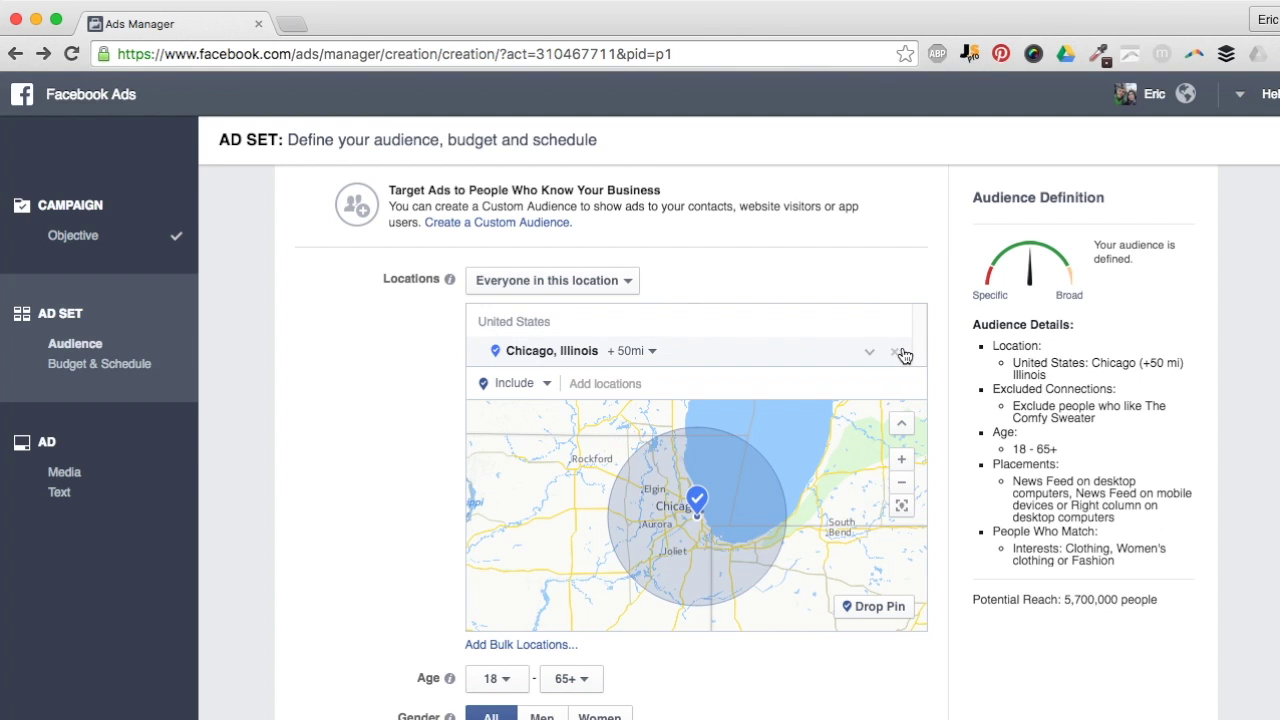
left_click(894, 351)
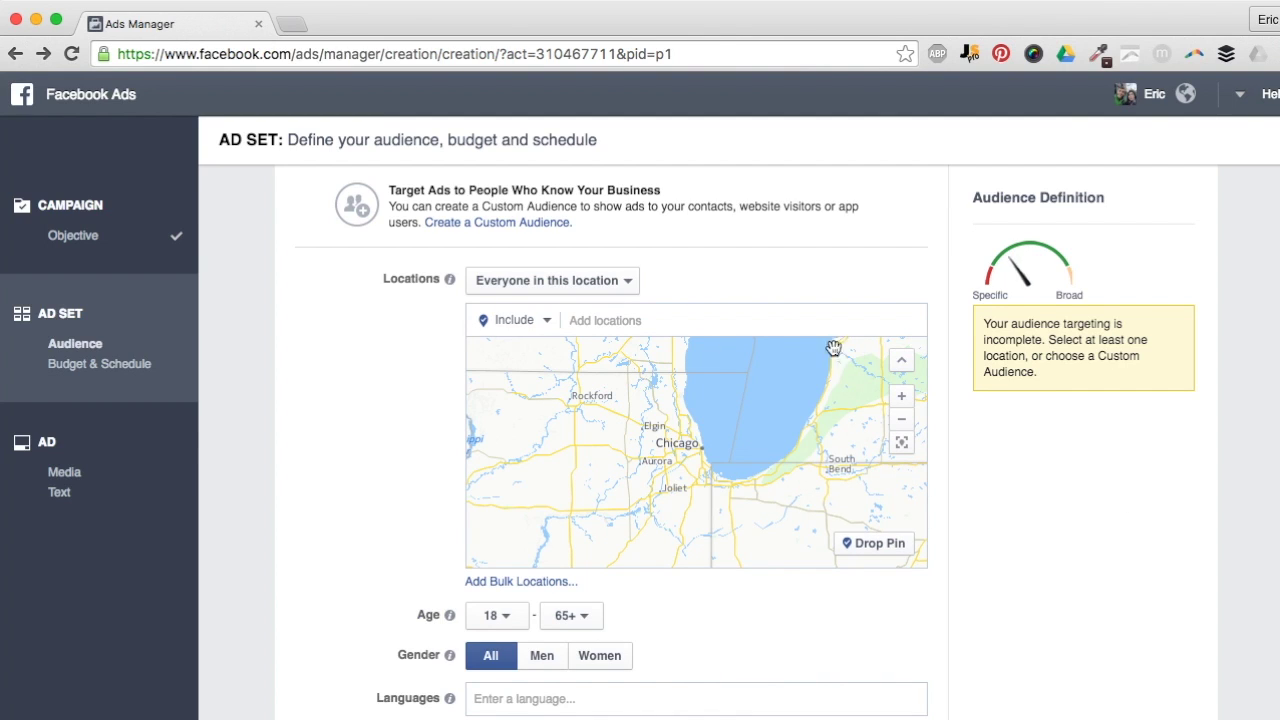
left_click(602, 319)
type("United Sta")
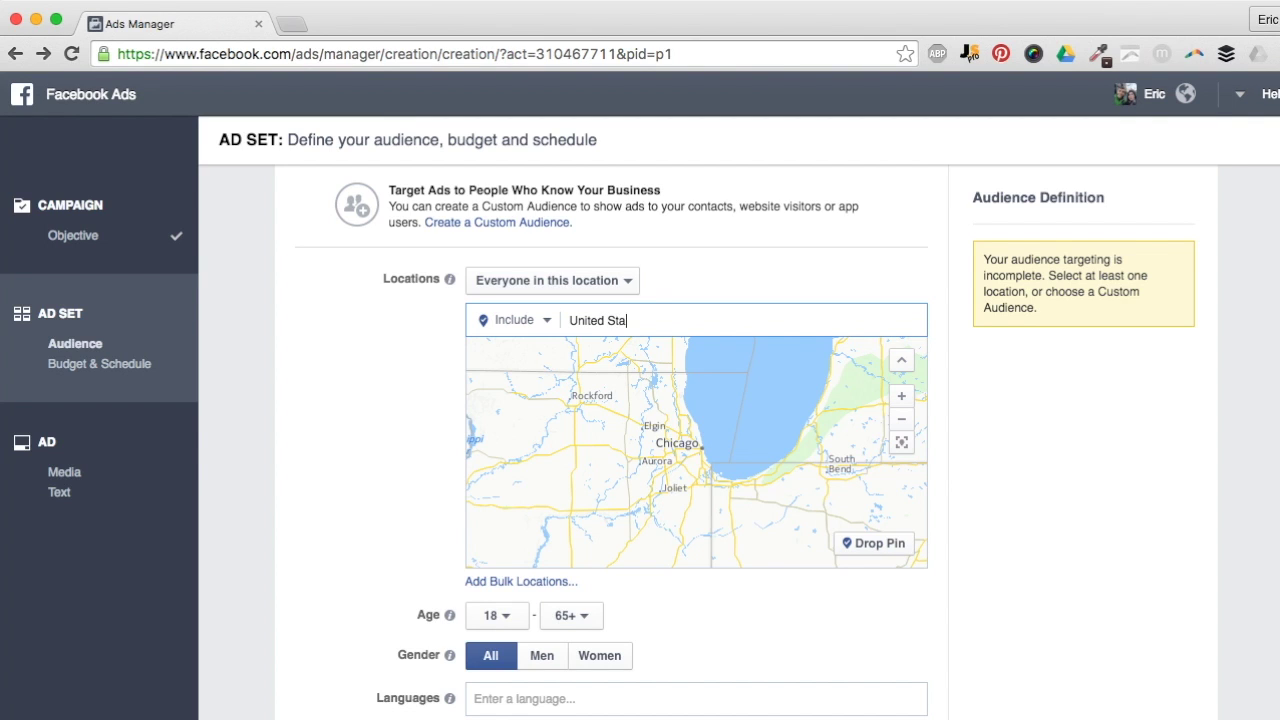
type("tes")
key("Return")
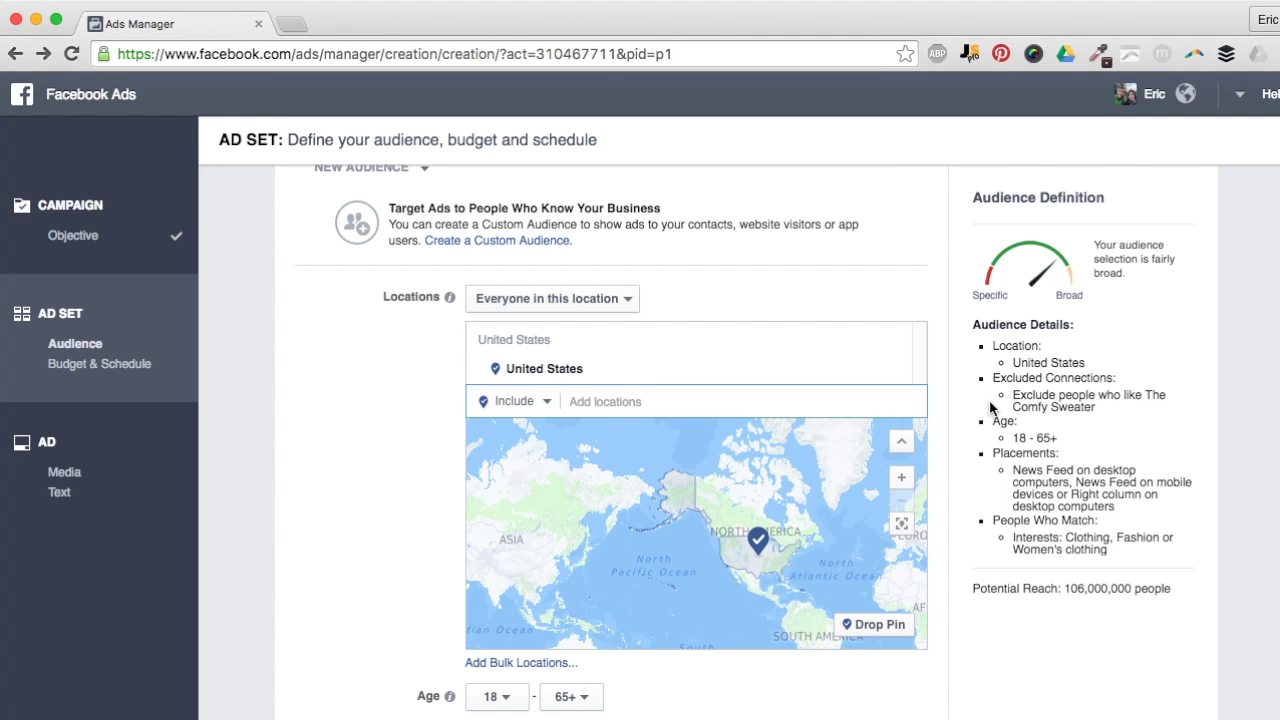
Step: Limit the audience to women aged 24 to 35
scroll(995, 407, "up", 2)
scroll(995, 407, "down", 2)
scroll(980, 410, "down", 1)
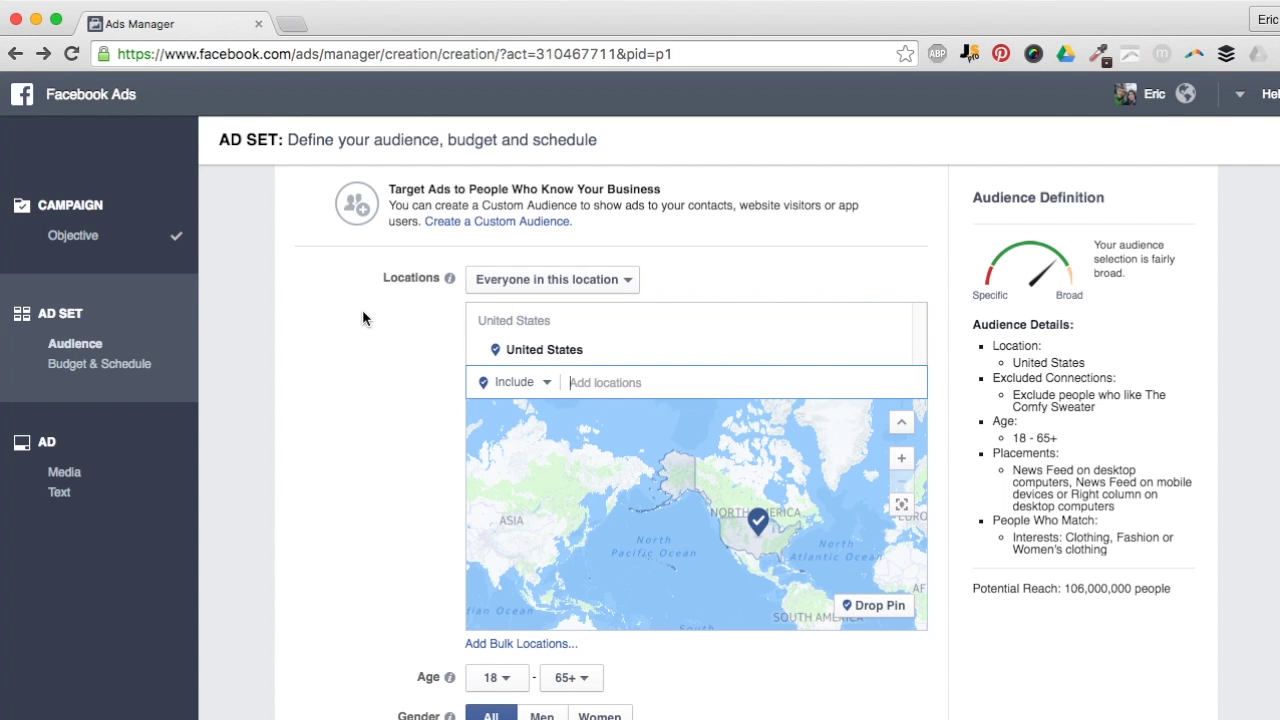
scroll(362, 317, "down", 8)
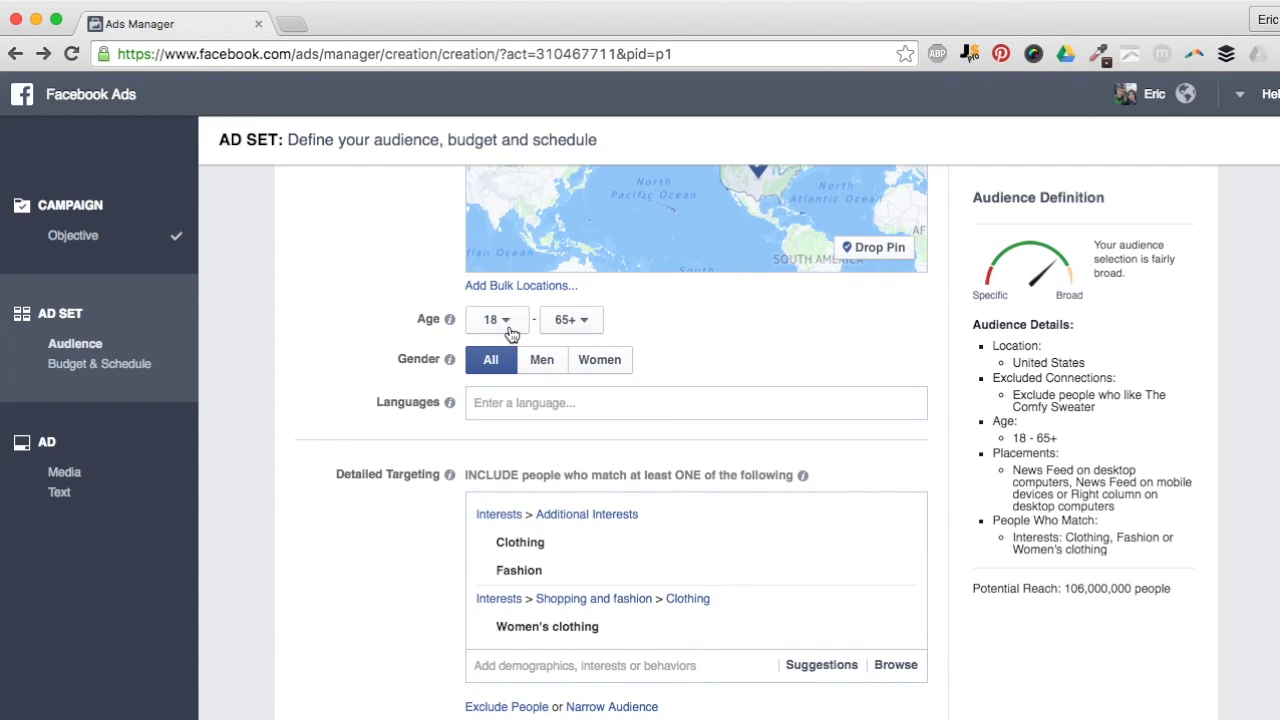
left_click(512, 325)
scroll(500, 490, "down", 2)
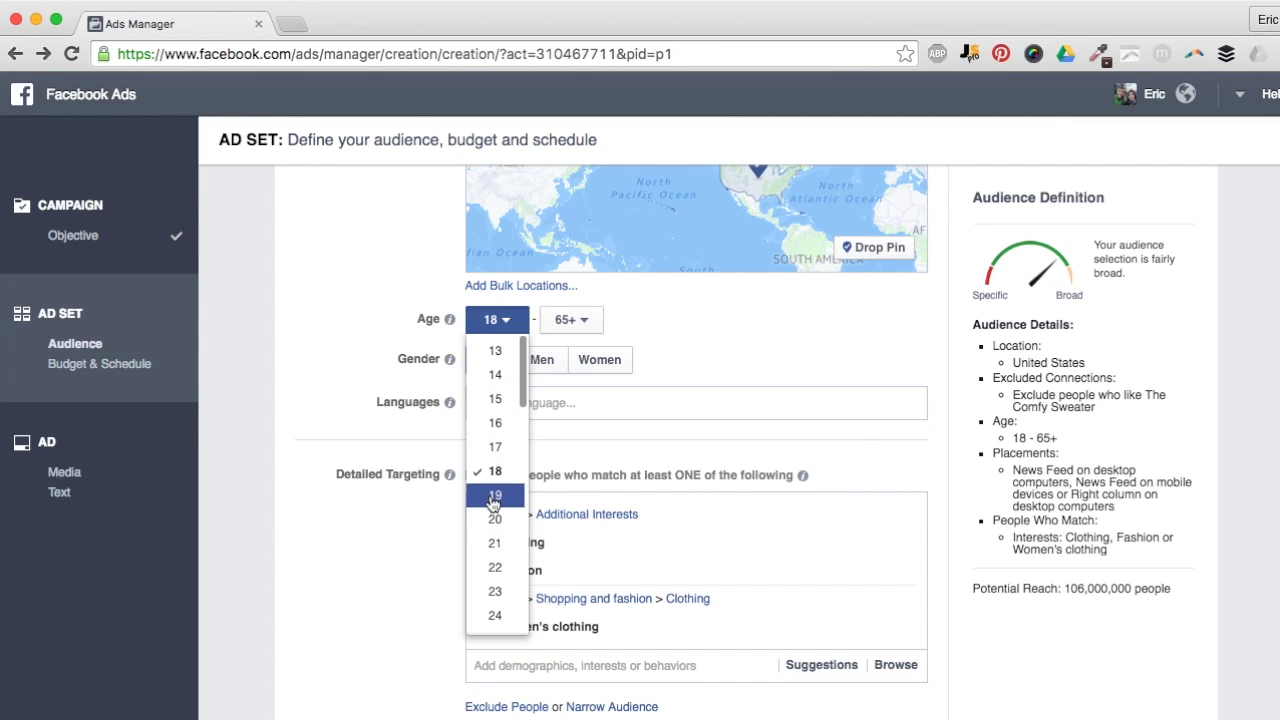
left_click(494, 558)
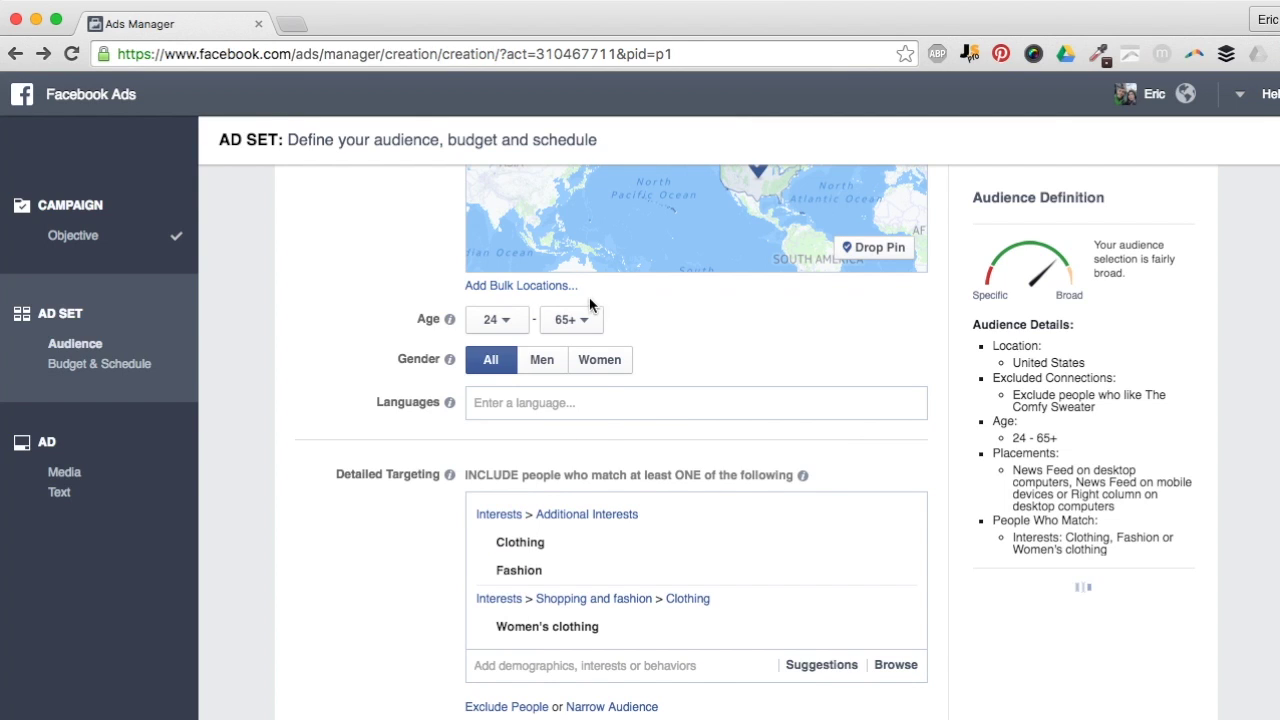
left_click(571, 319)
scroll(590, 481, "down", 3)
scroll(590, 481, "down", 1)
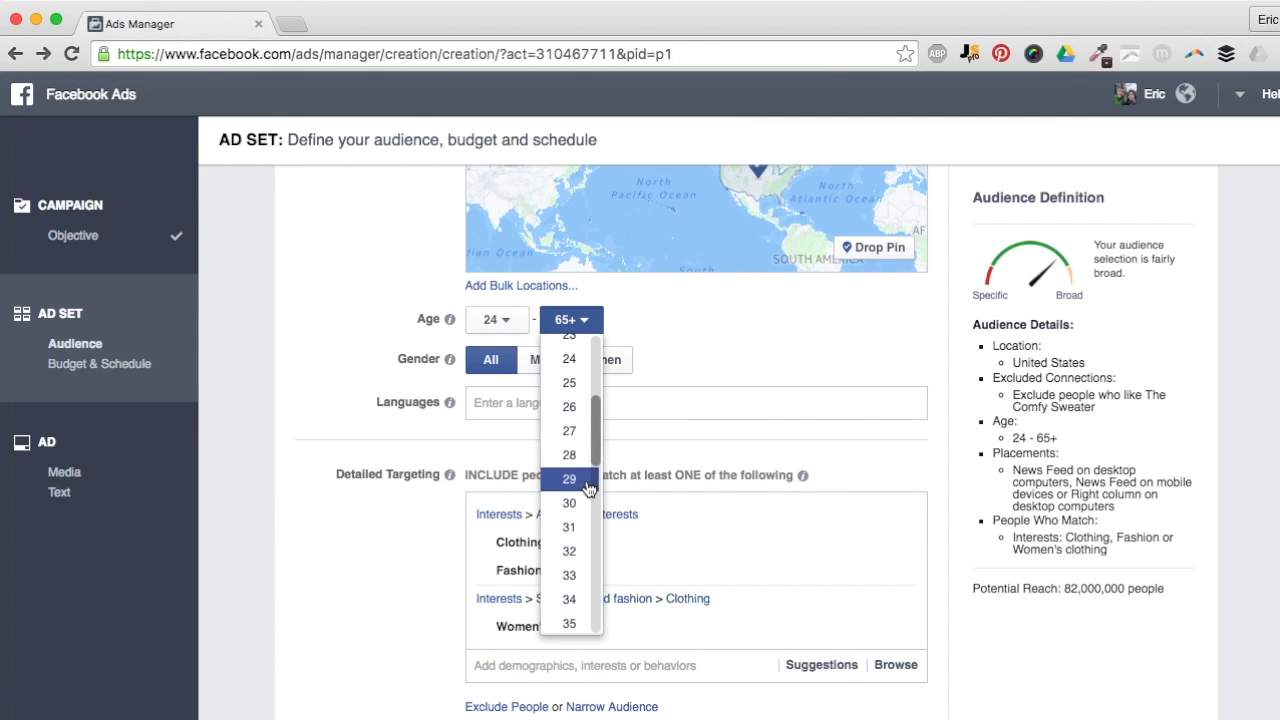
left_click(570, 620)
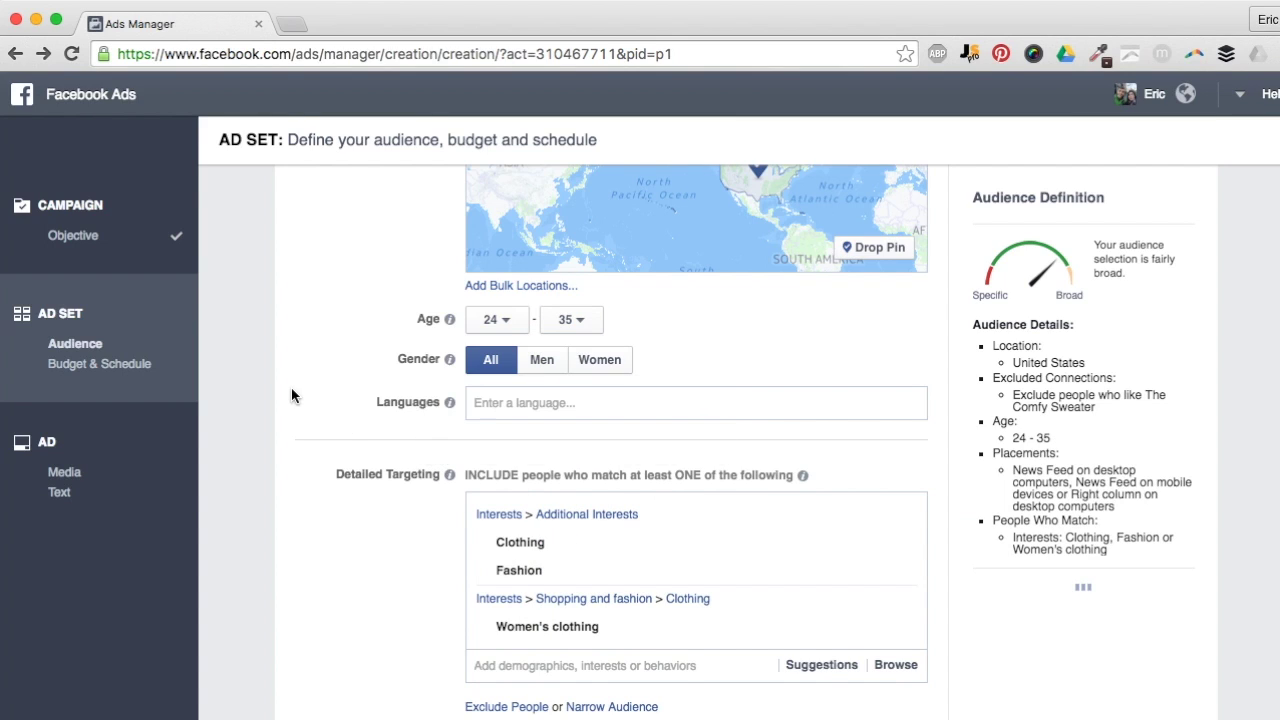
left_click(618, 362)
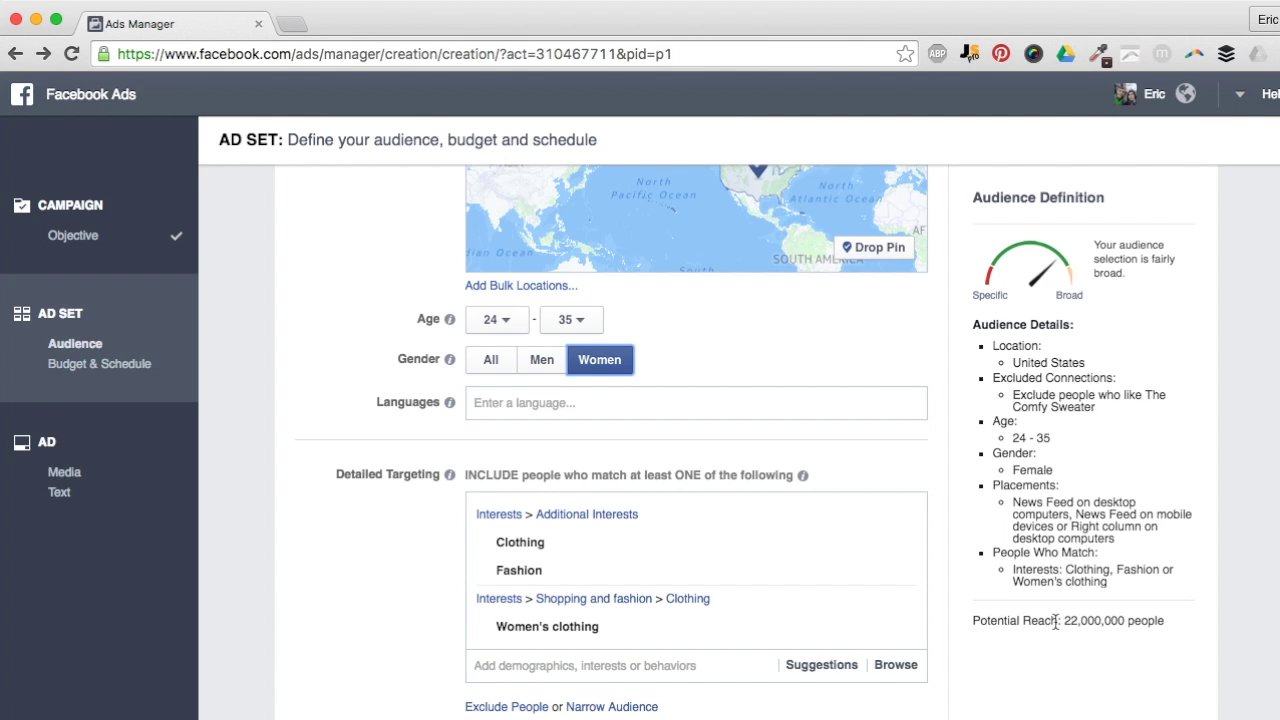
left_click_drag(1063, 620, 1186, 620)
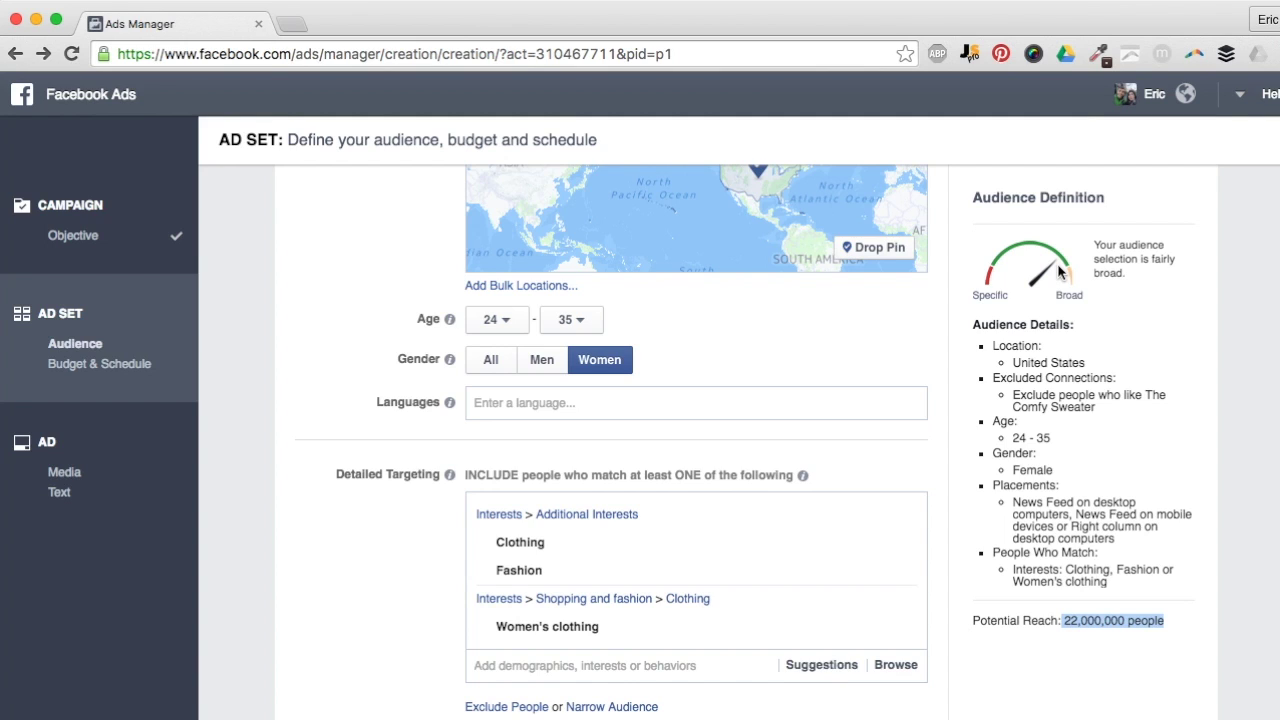
Step: Remove the Clothing, Fashion and Women's clothing interests from the detailed targeting
scroll(334, 320, "down", 3)
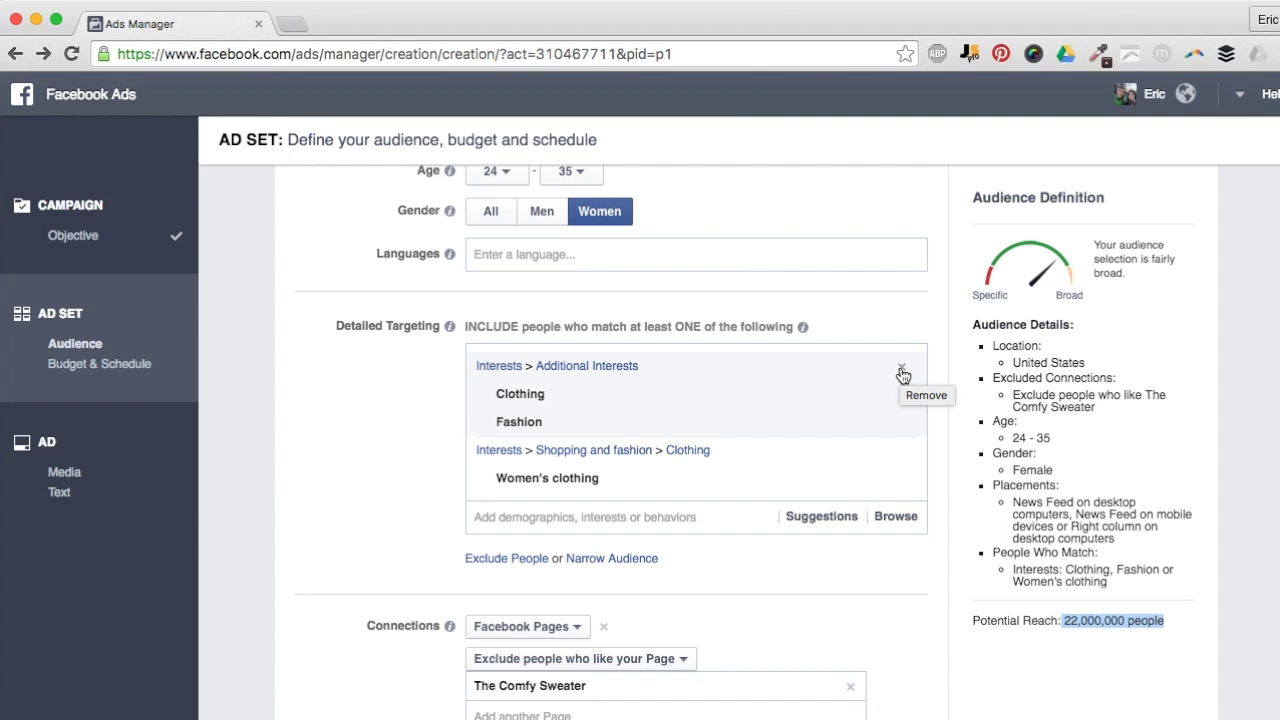
left_click(900, 368)
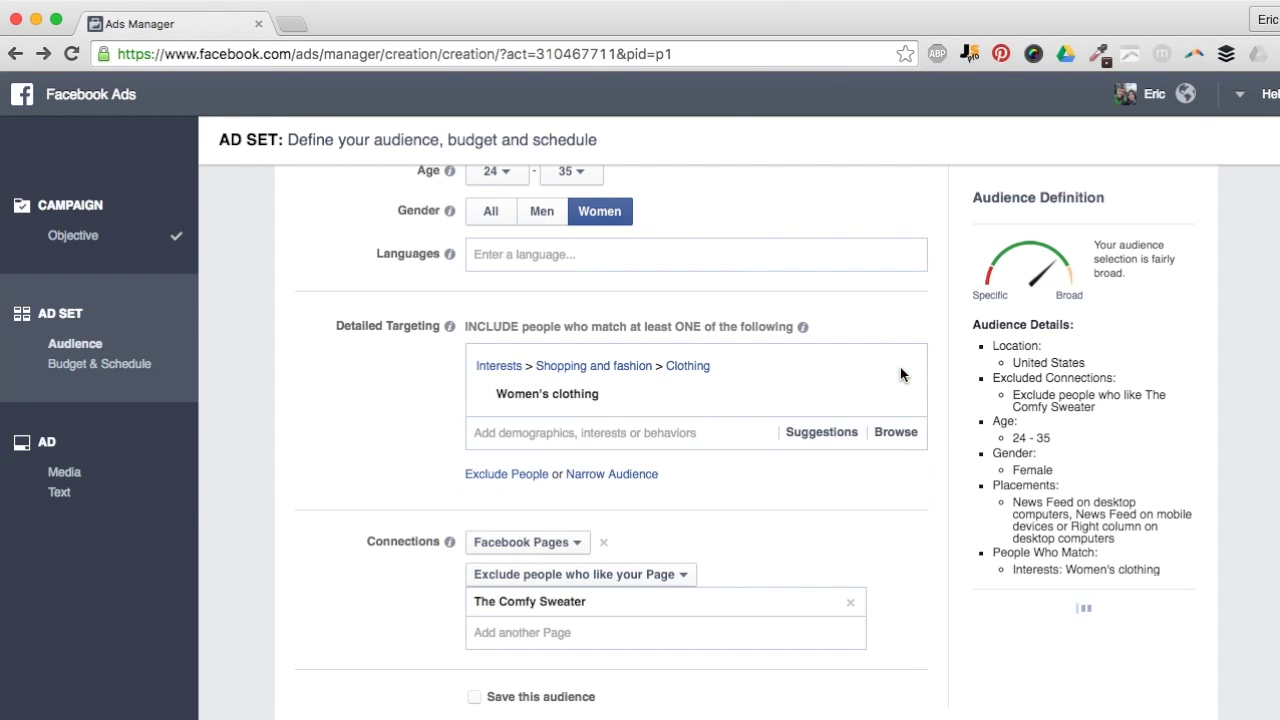
left_click(902, 395)
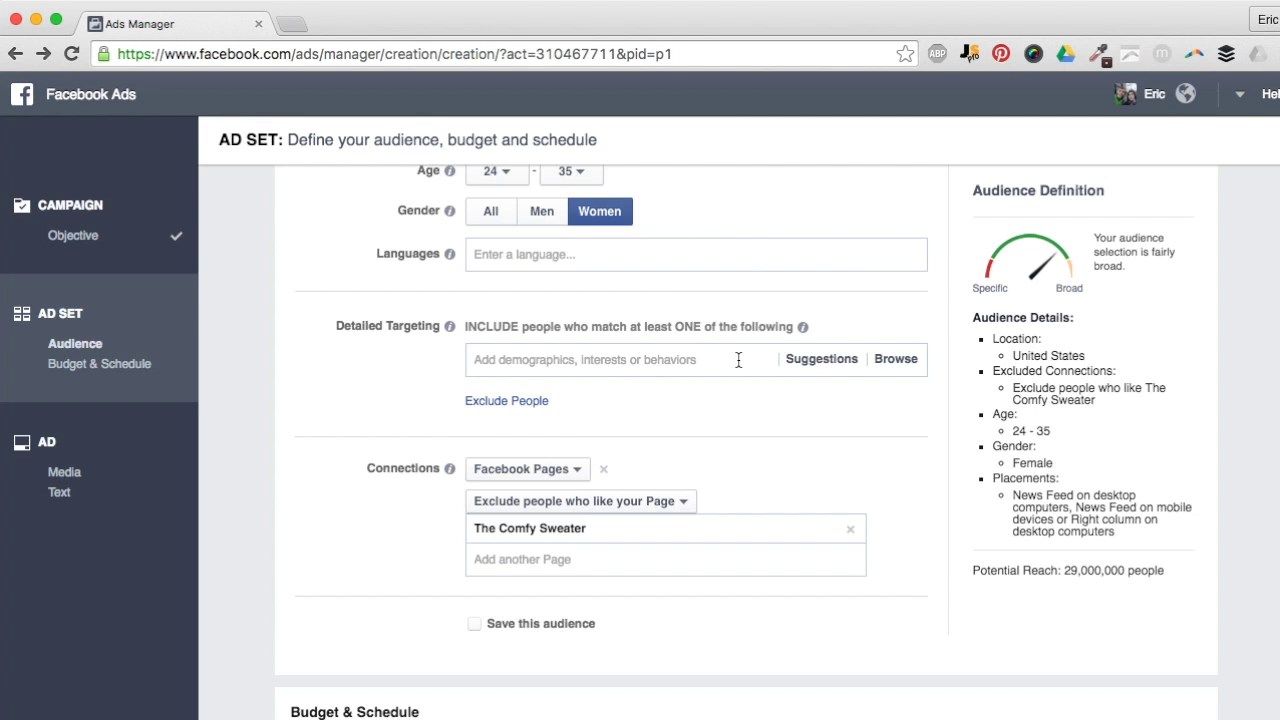
Step: Add Beauty from the suggested interests to the detailed targeting
left_click(801, 368)
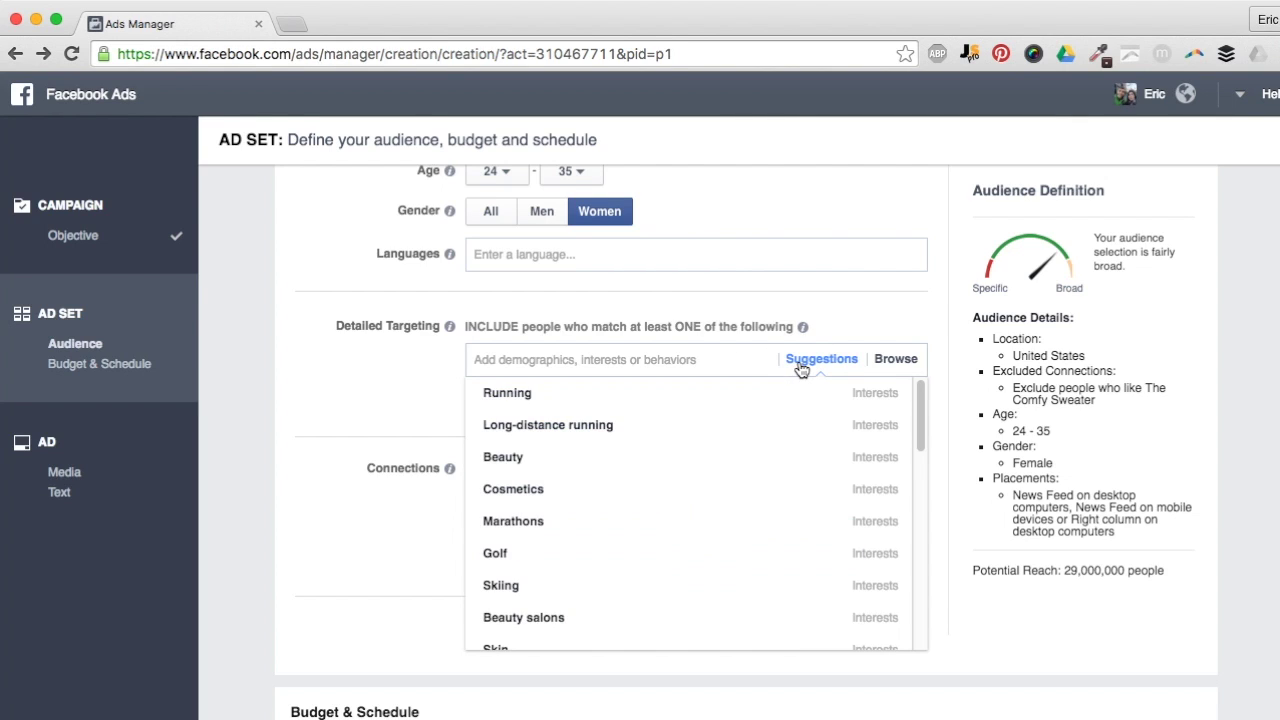
mouse_move(686, 390)
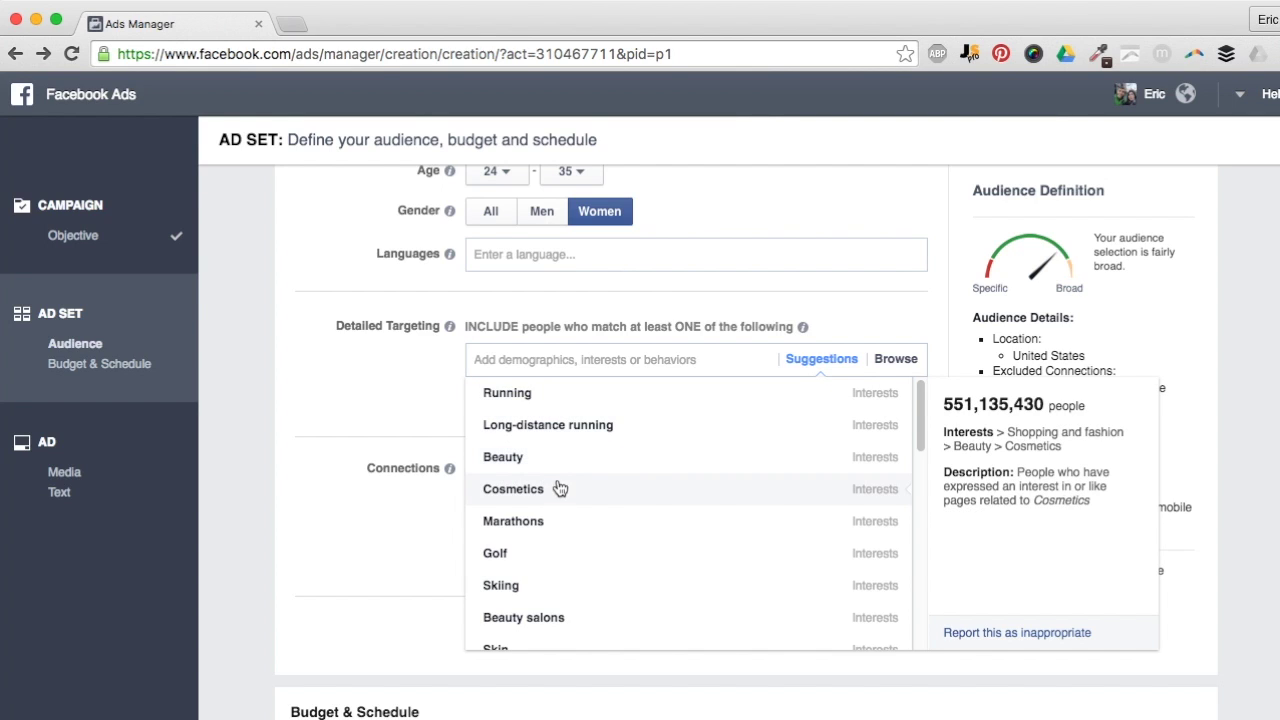
scroll(606, 546, "down", 5)
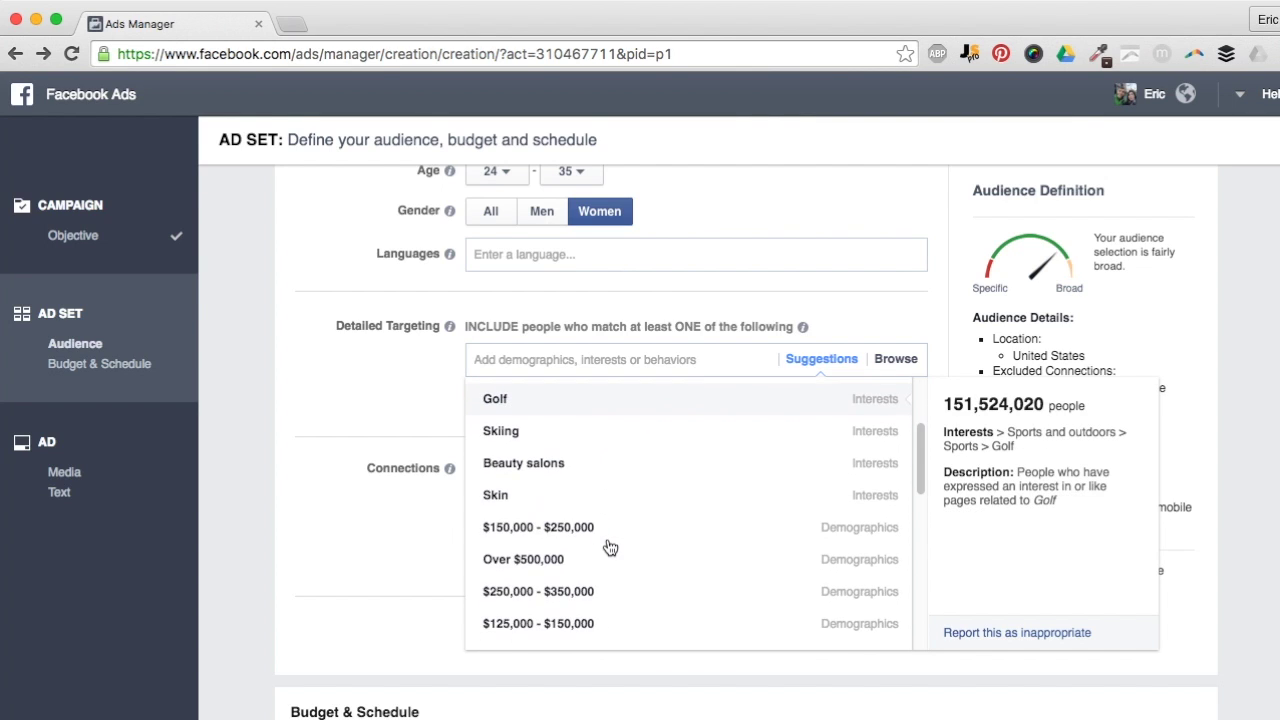
scroll(608, 546, "down", 2)
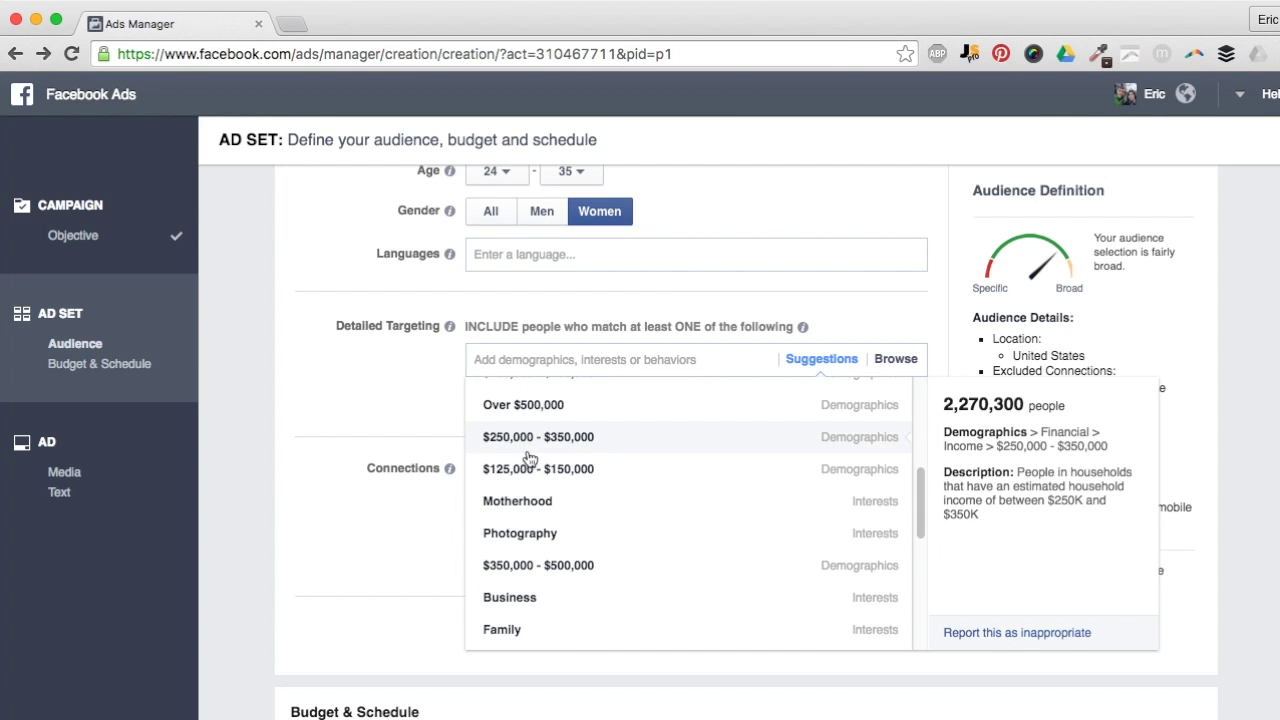
scroll(530, 448, "up", 3)
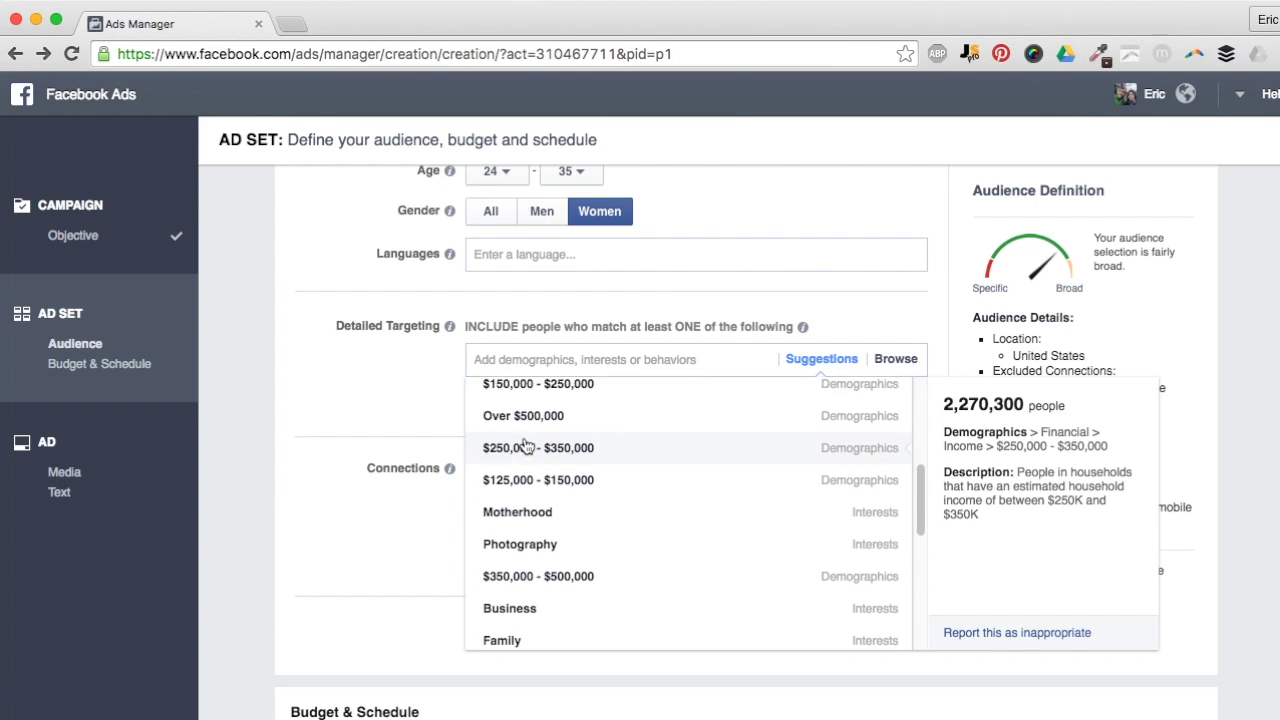
scroll(527, 445, "up", 5)
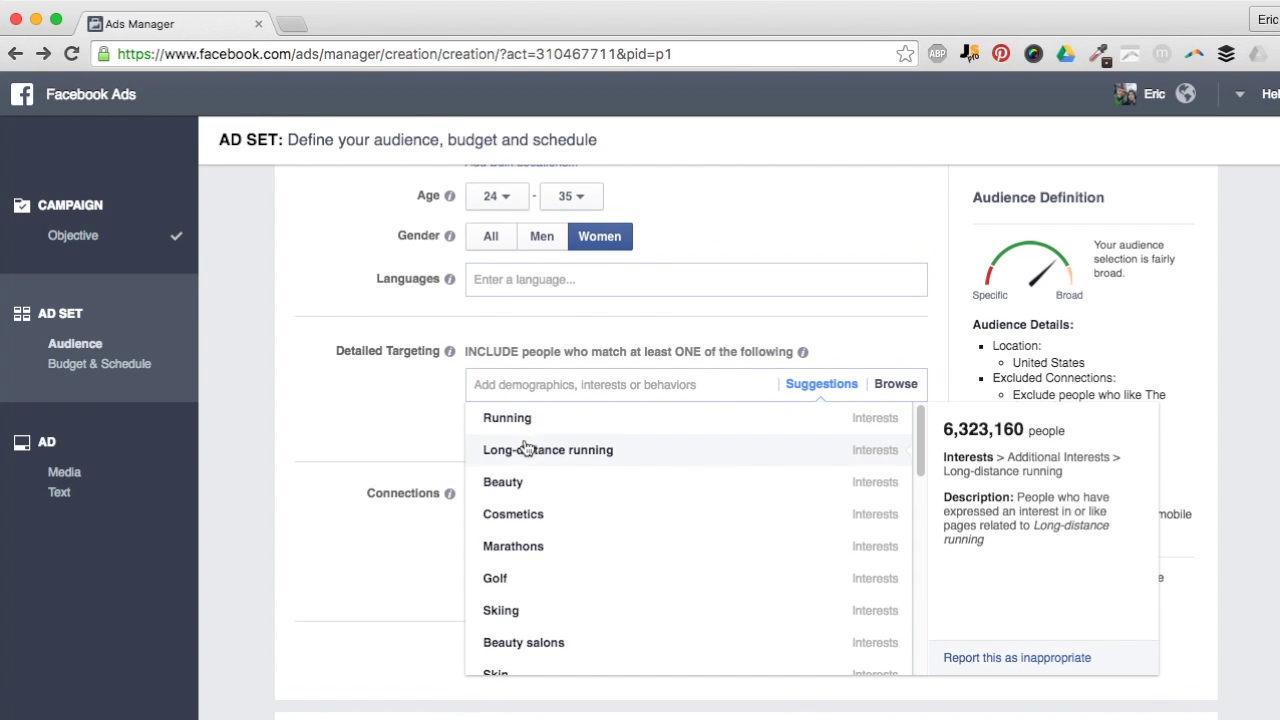
left_click(517, 486)
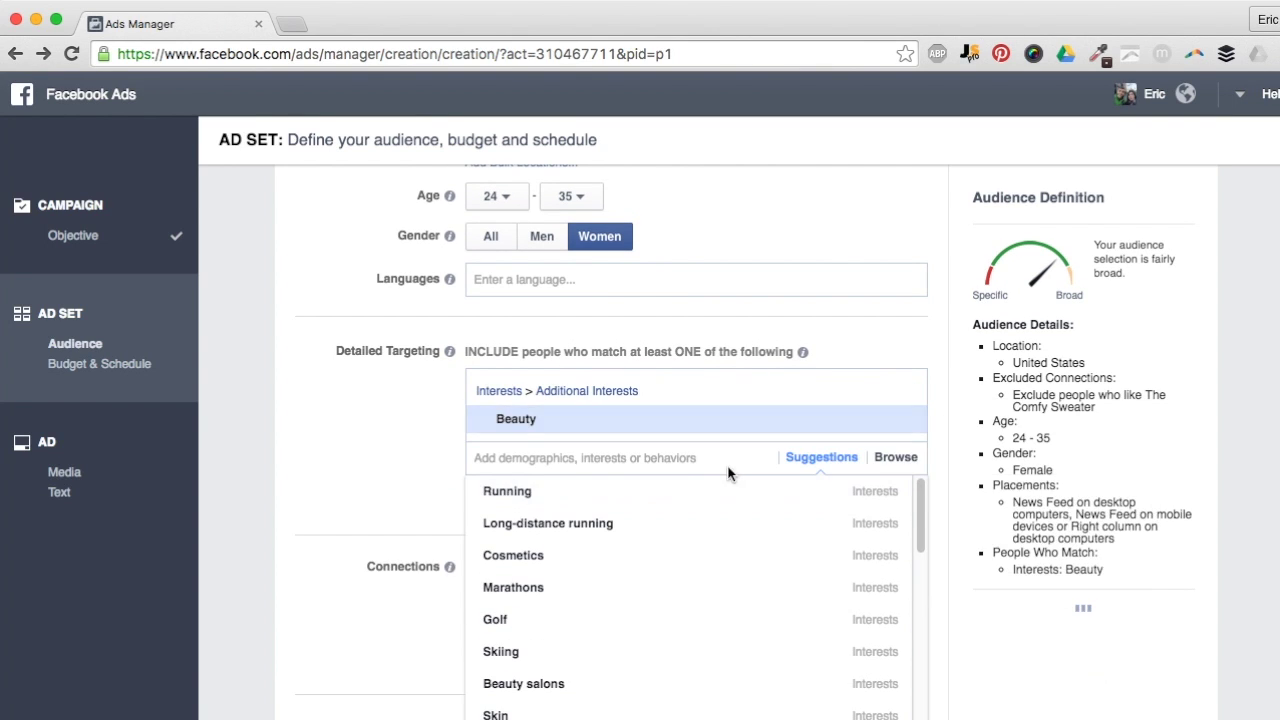
Step: Add the Dieting interest from the Fitness and wellness category to the detailed targeting
scroll(554, 474, "down", 2)
scroll(556, 478, "up", 1)
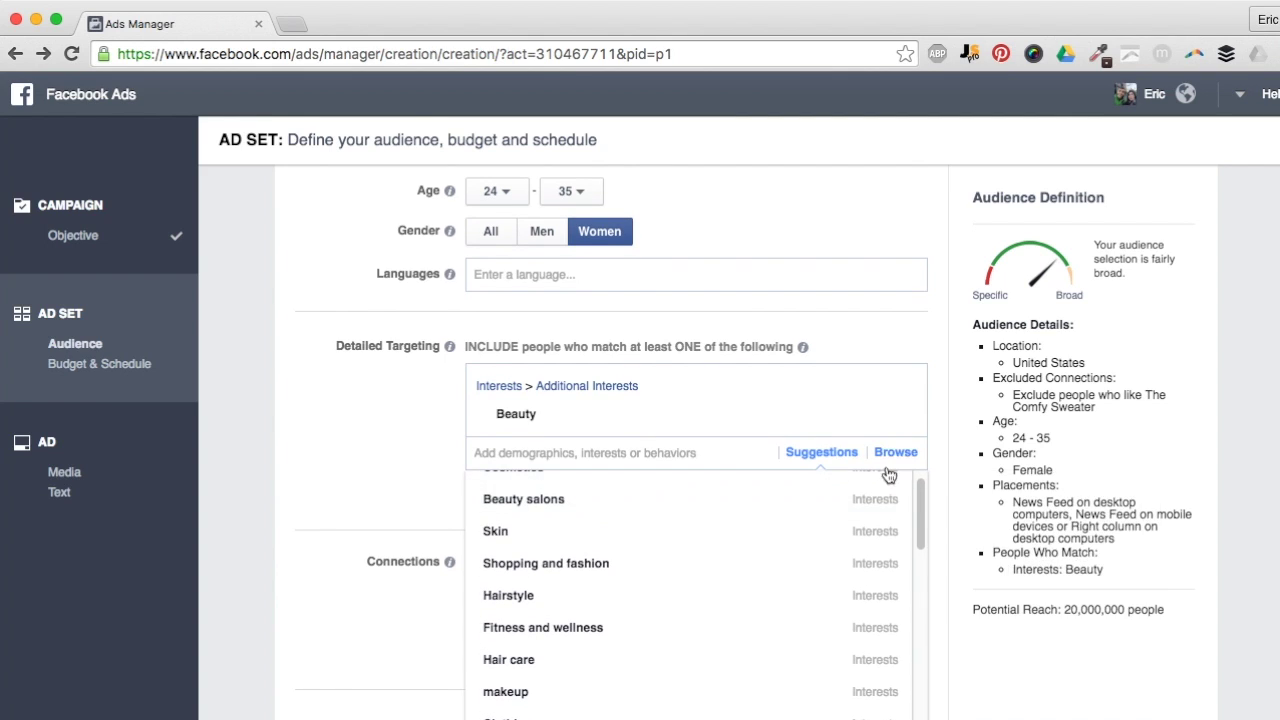
left_click(895, 453)
scroll(565, 500, "down", 2)
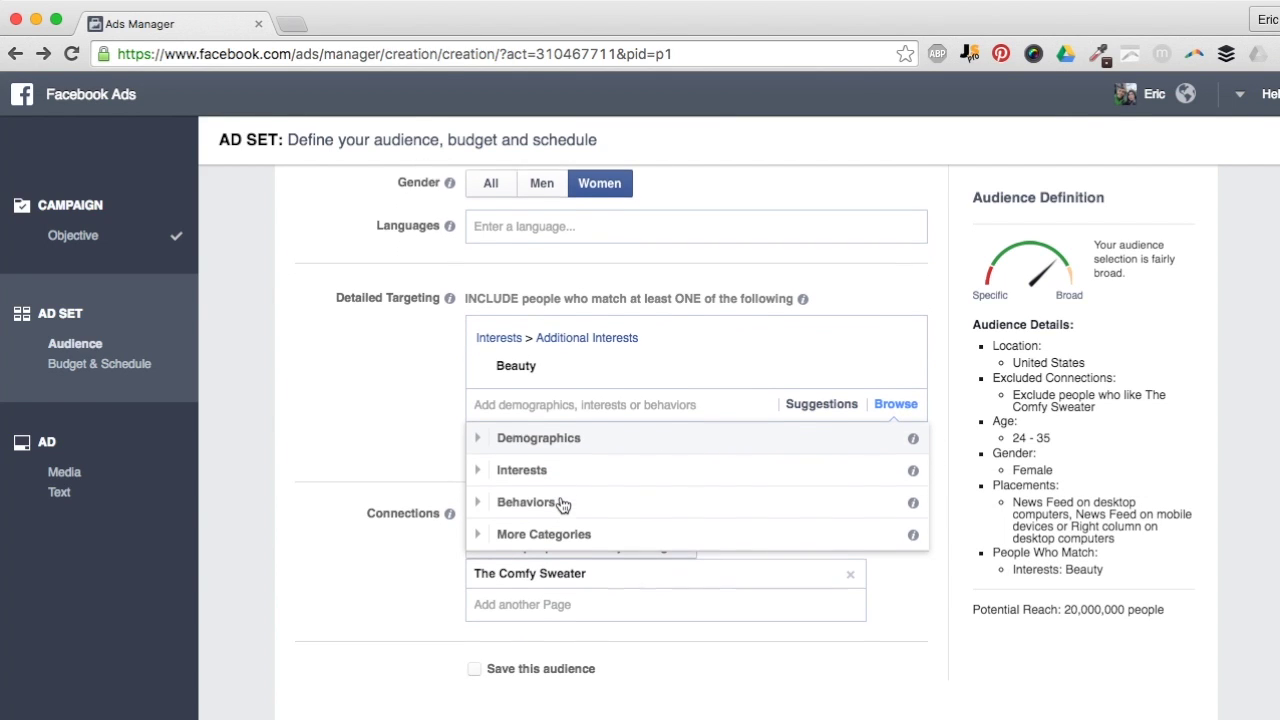
left_click(479, 468)
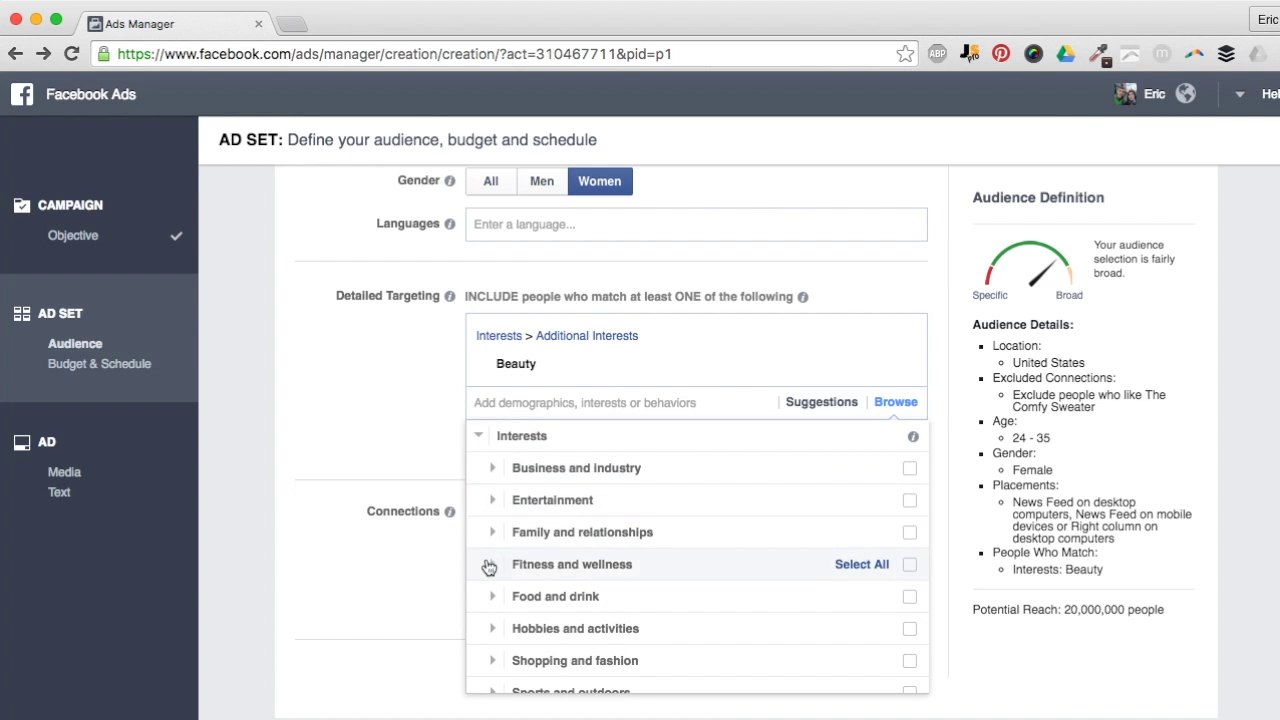
left_click(491, 566)
scroll(489, 560, "down", 1)
mouse_move(564, 487)
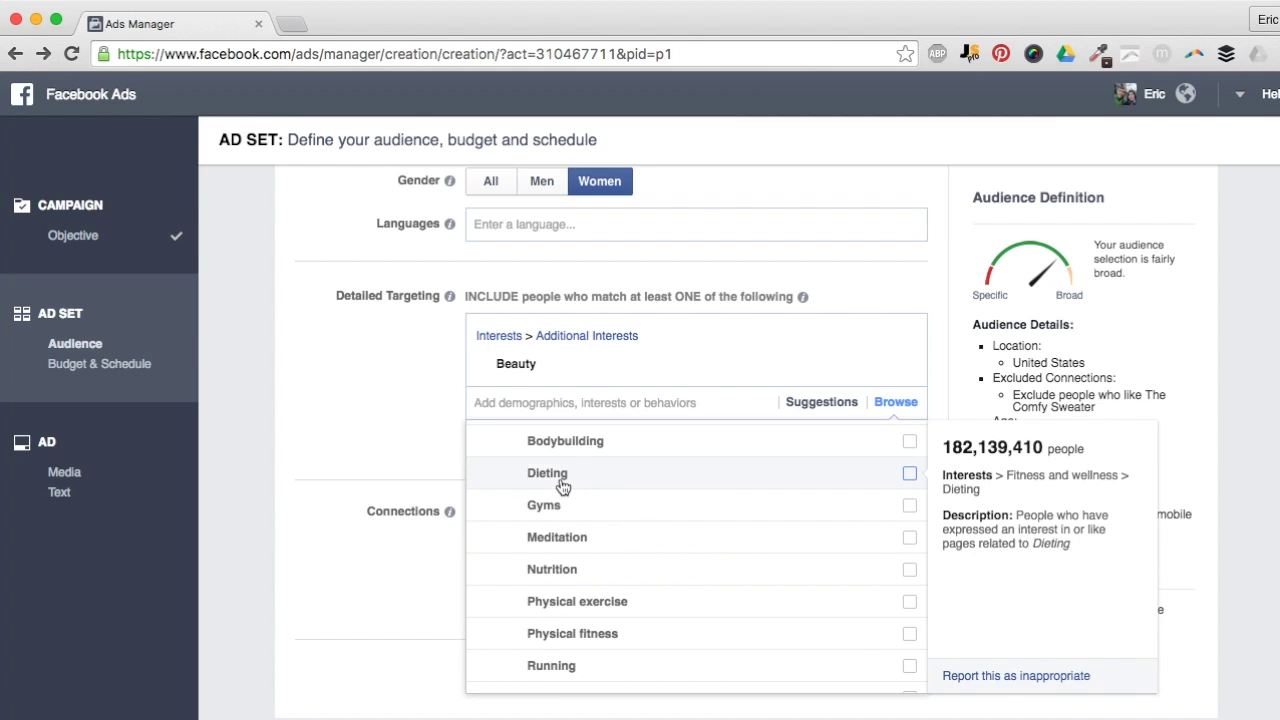
left_click(564, 487)
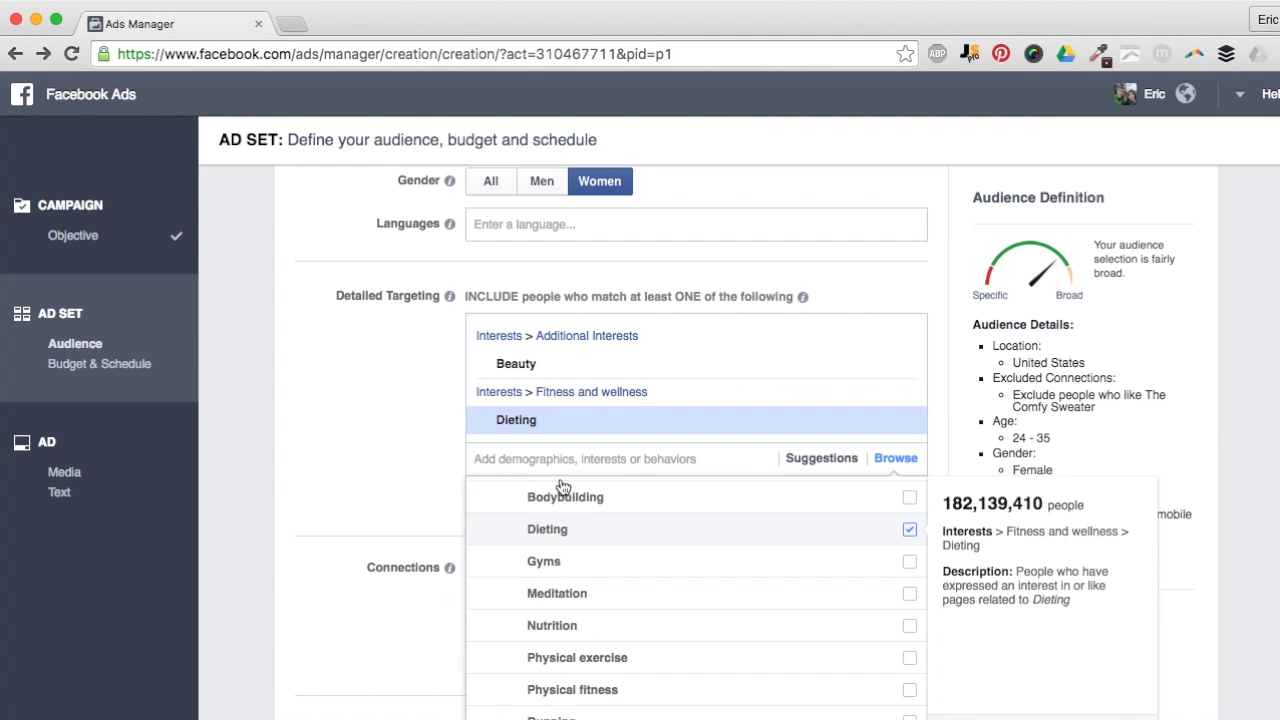
left_click(361, 398)
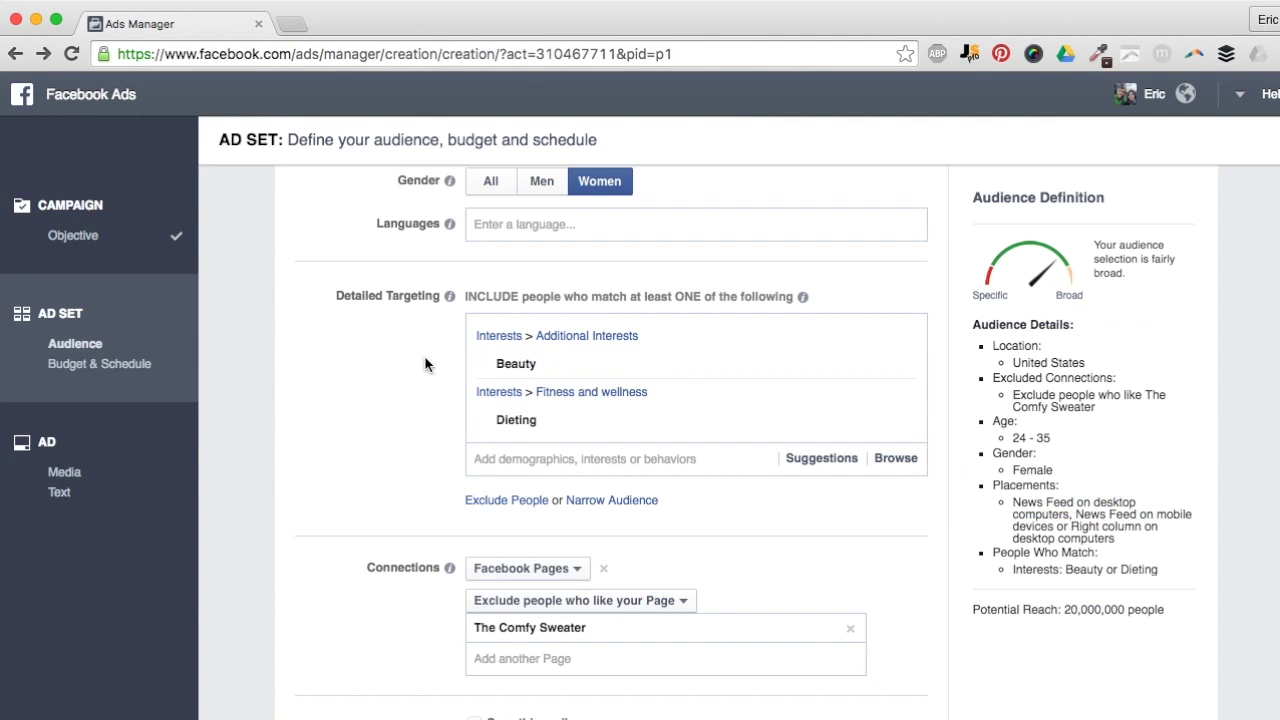
Step: Add College grad from the Education Level demographics to the detailed targeting
mouse_move(553, 413)
left_click(539, 458)
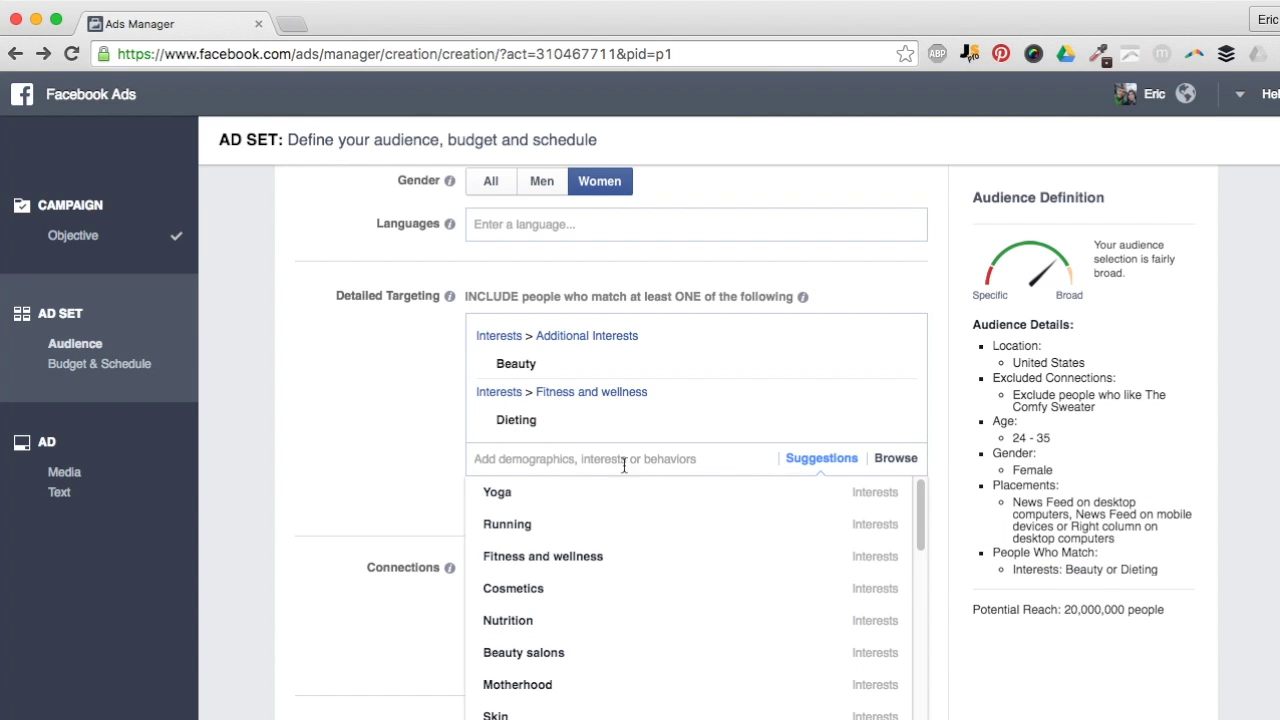
left_click(878, 460)
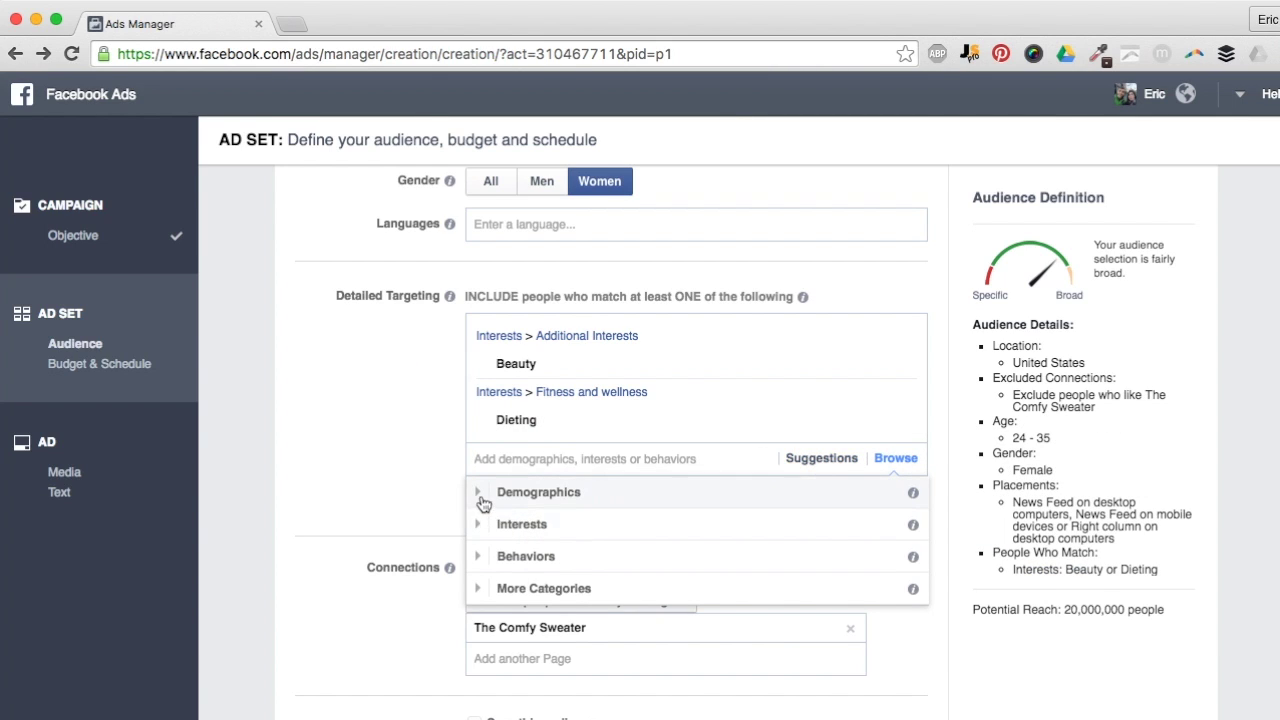
left_click(481, 496)
scroll(481, 496, "down", 2)
scroll(514, 497, "up", 1)
left_click(524, 491)
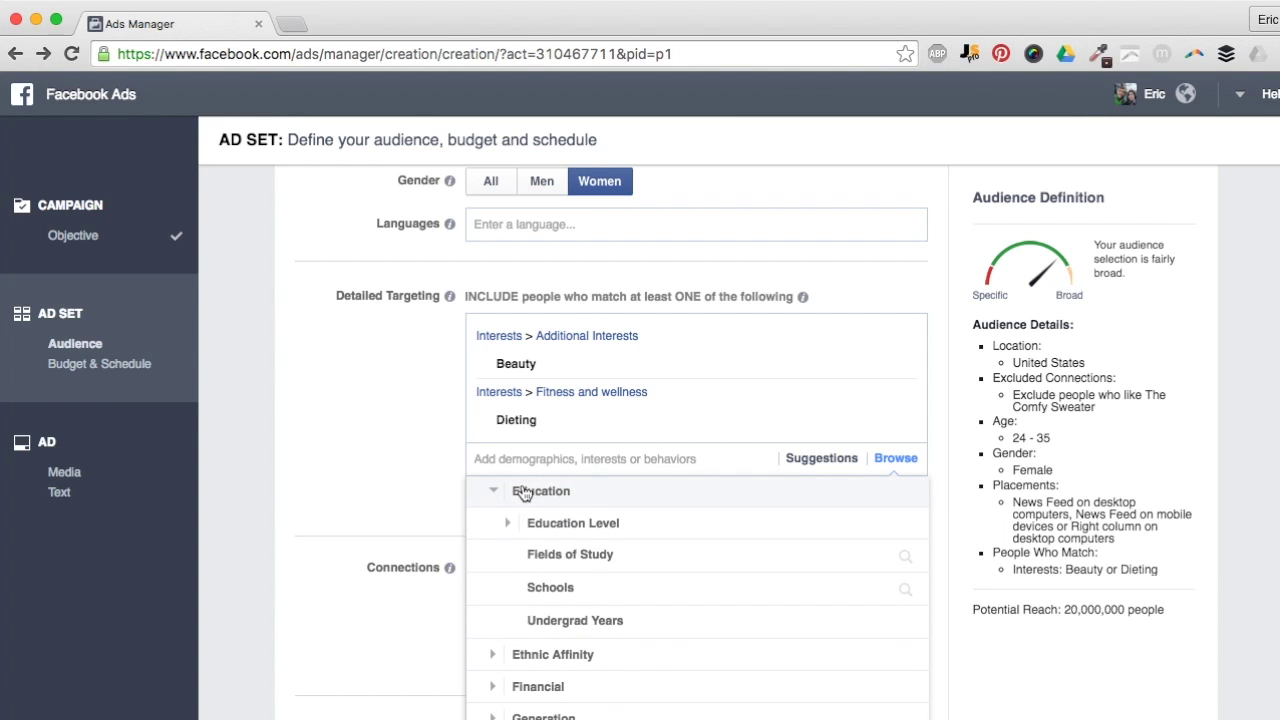
left_click(556, 535)
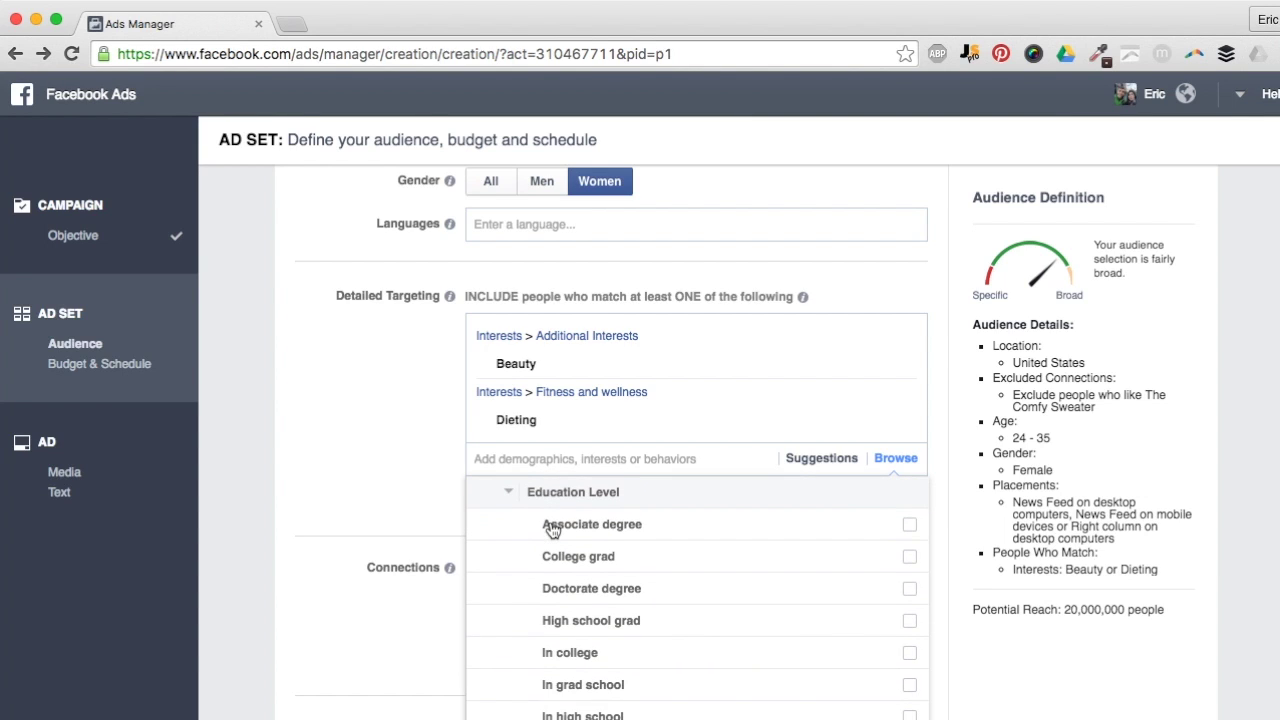
scroll(552, 530, "down", 3)
mouse_move(566, 606)
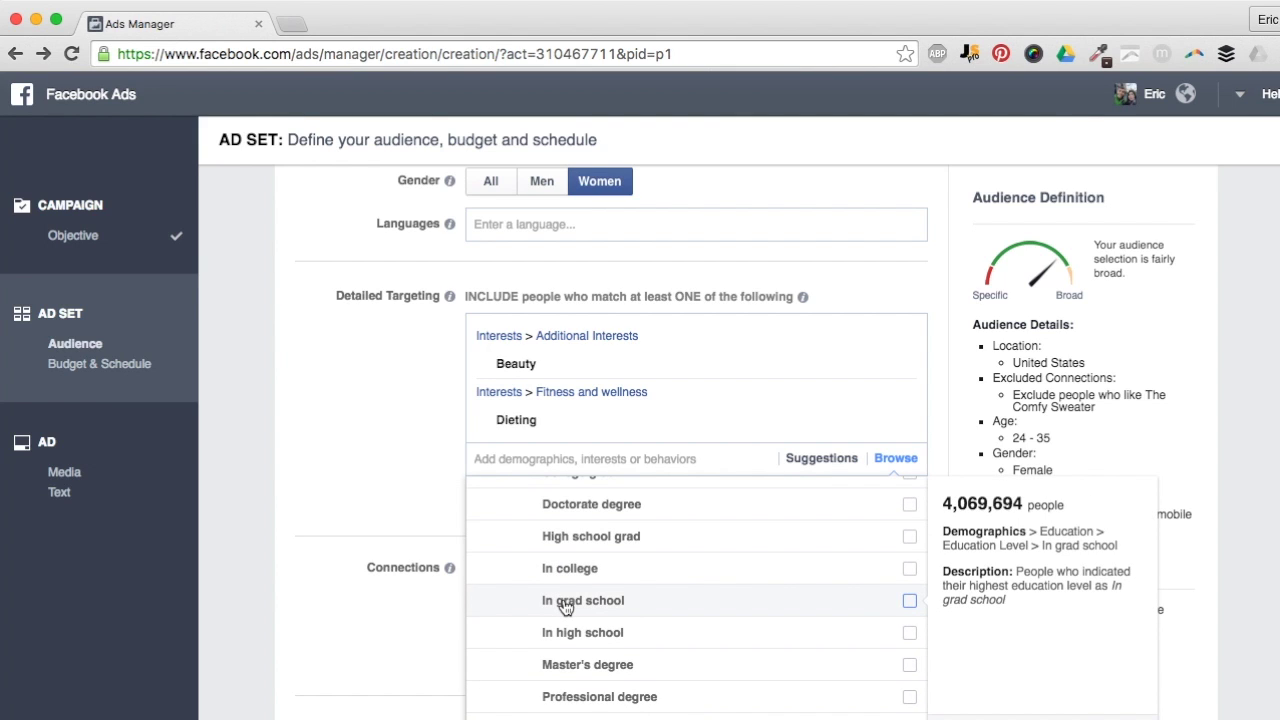
scroll(566, 590, "up", 2)
left_click(566, 520)
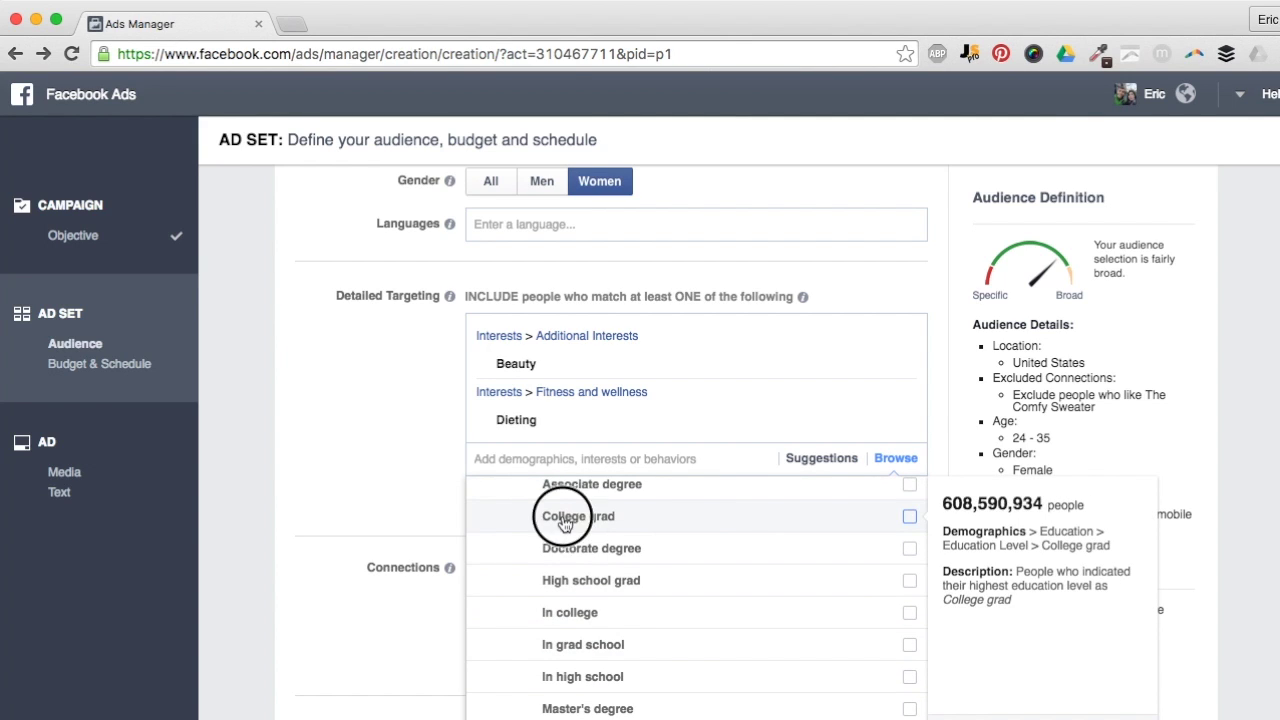
left_click(418, 462)
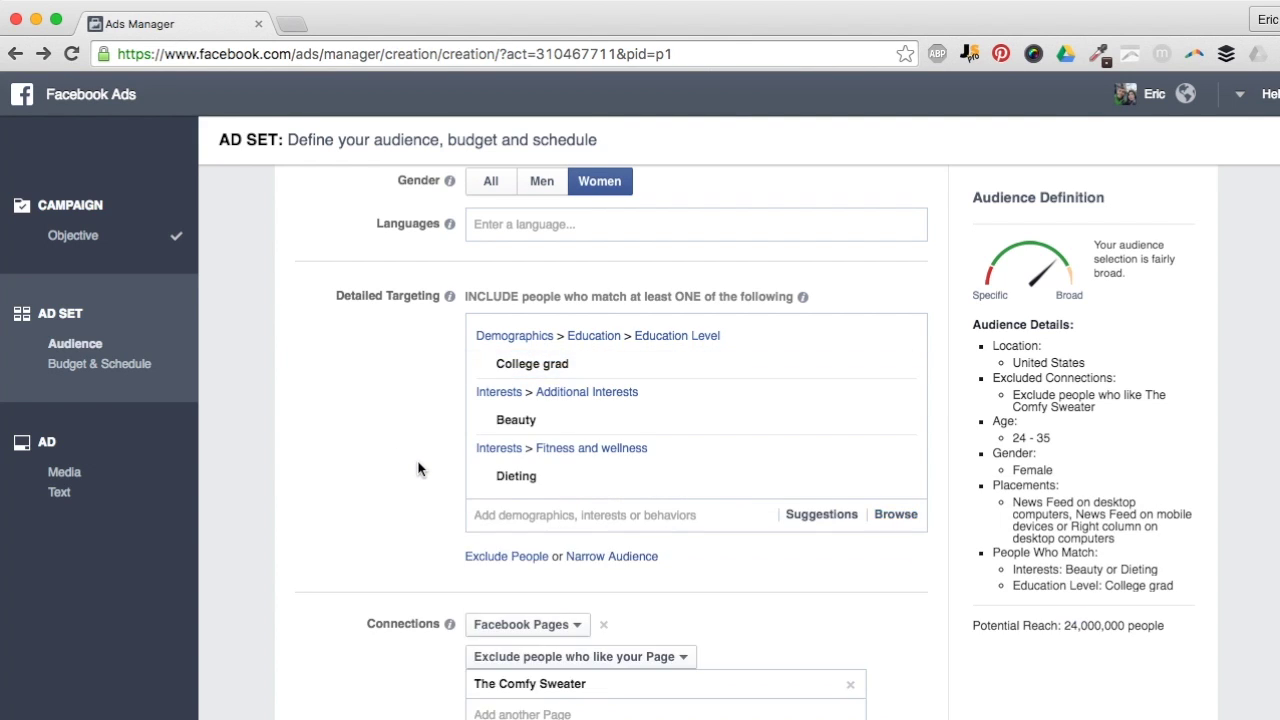
Step: Add the Financial income brackets $100,000 - $125,000, $125,000 - $150,000, $150,000 - $250,000 and $250,000 - $350,000 to the detailed targeting
left_click(892, 518)
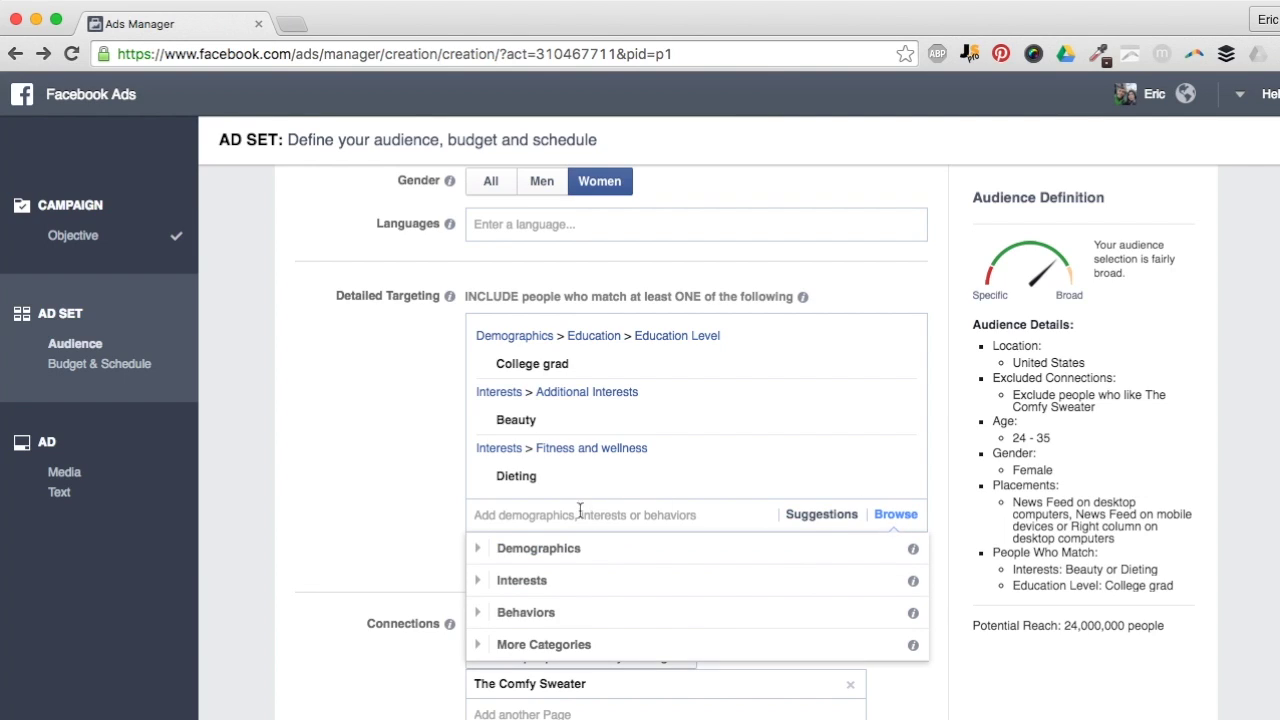
left_click(523, 556)
scroll(521, 561, "down", 3)
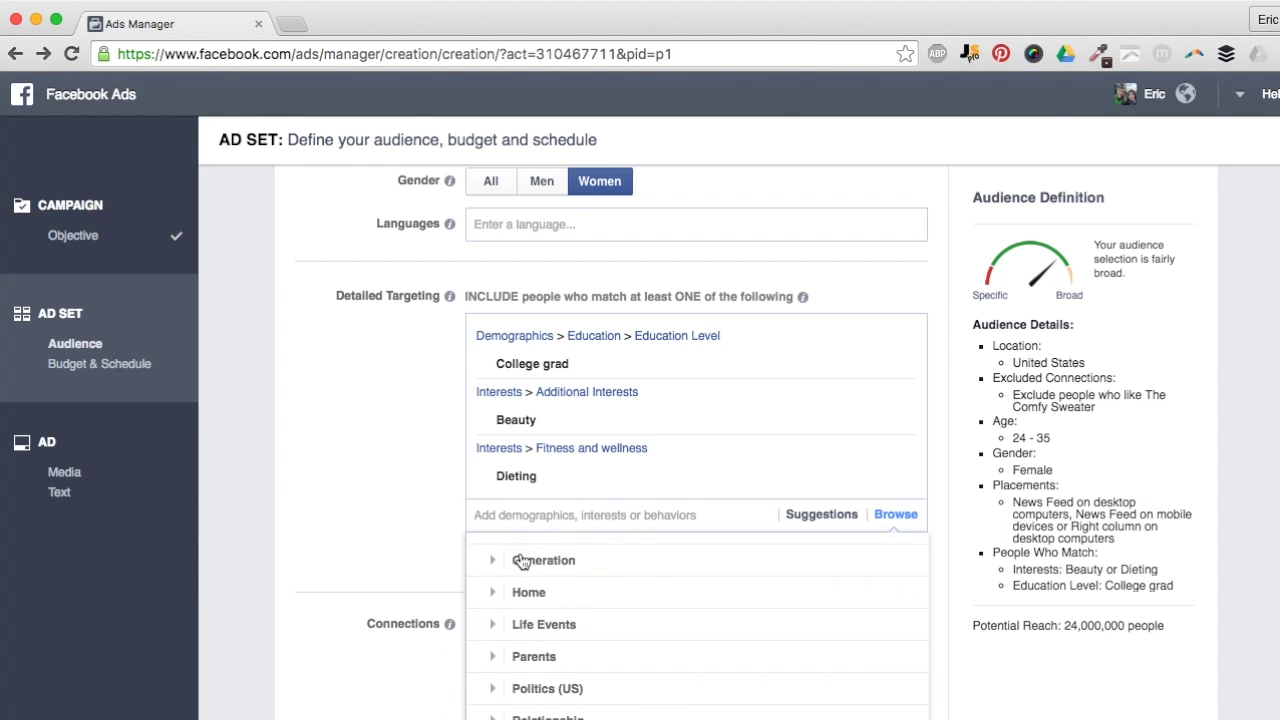
scroll(521, 561, "up", 2)
left_click(522, 571)
left_click(549, 585)
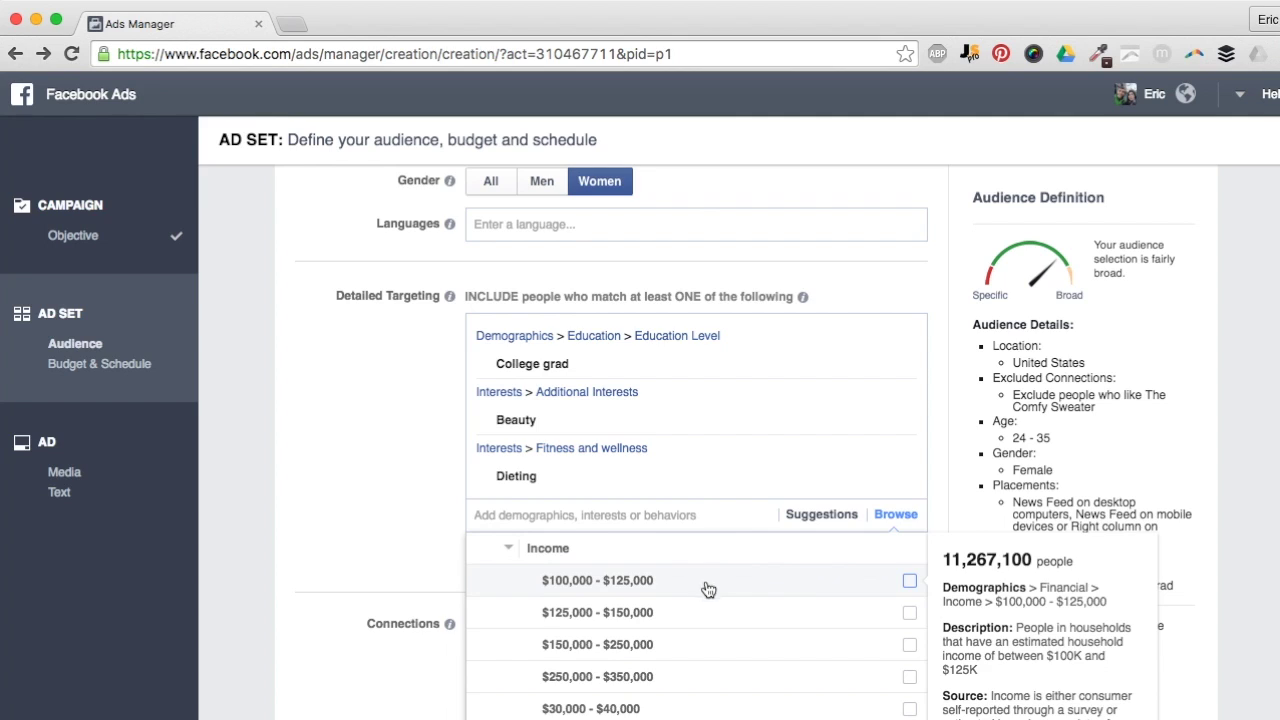
left_click(909, 581)
scroll(911, 637, "down", 1)
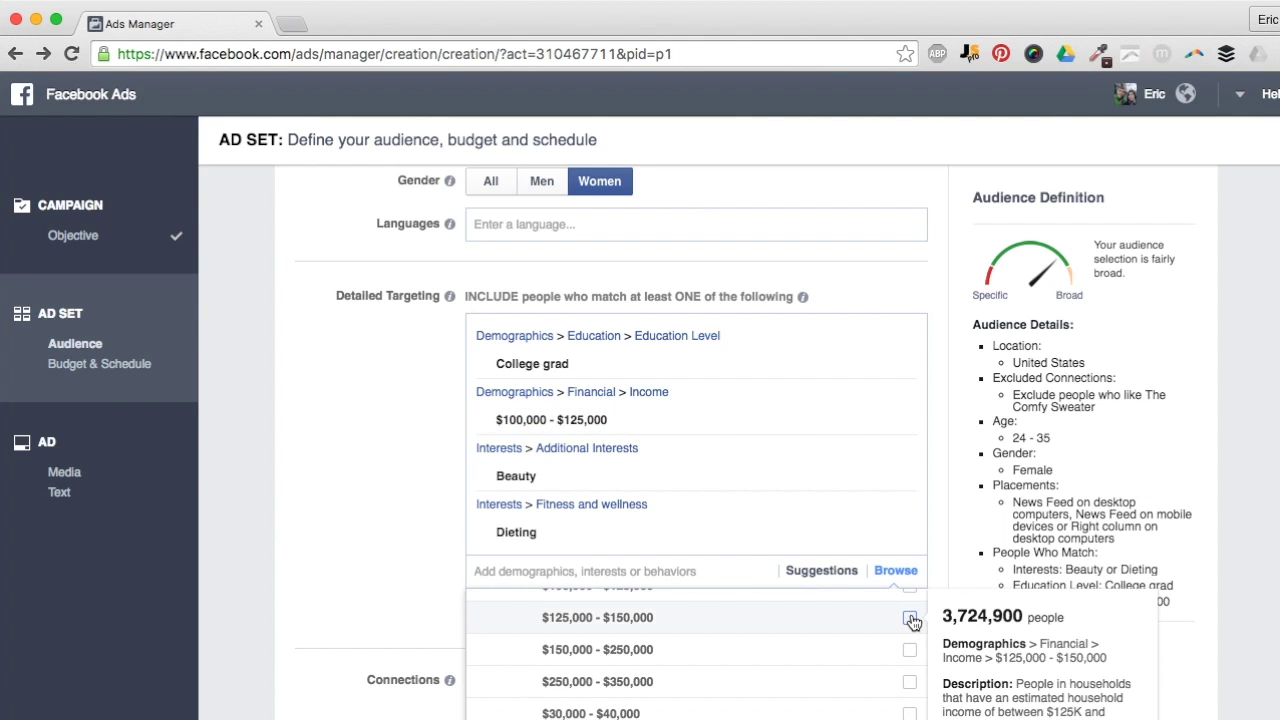
left_click(910, 614)
left_click(909, 677)
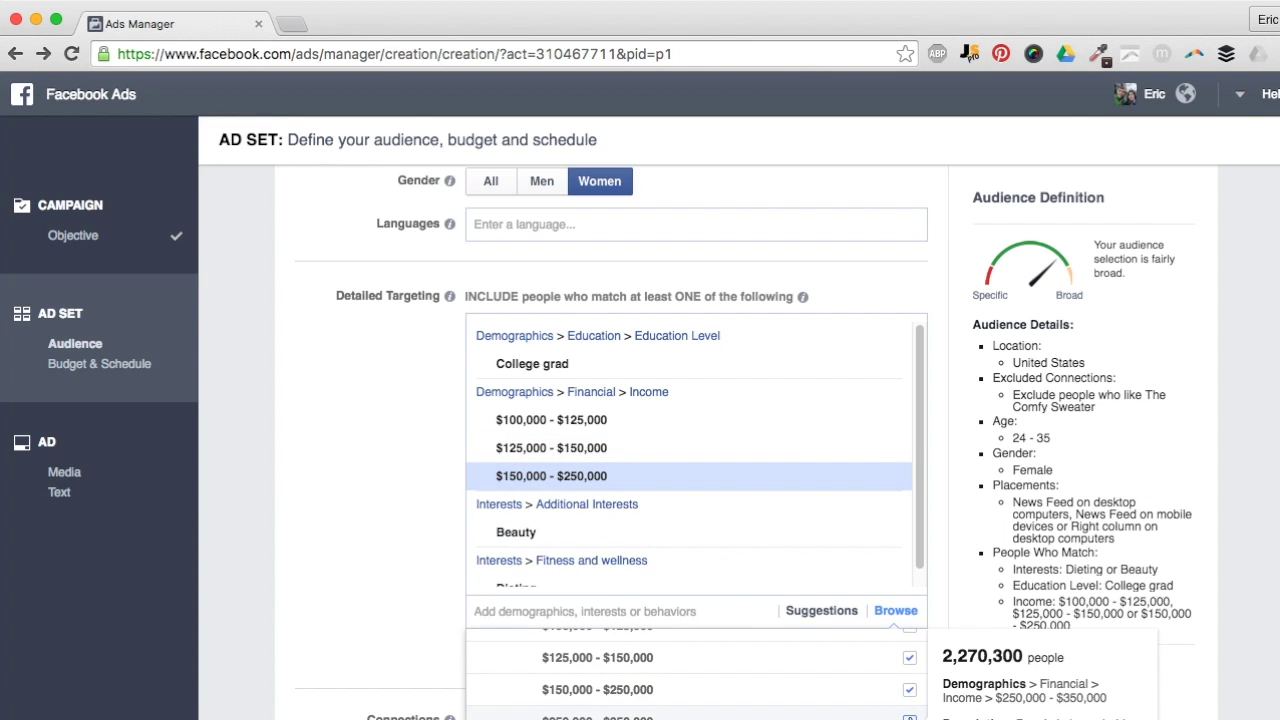
left_click(909, 712)
left_click(397, 514)
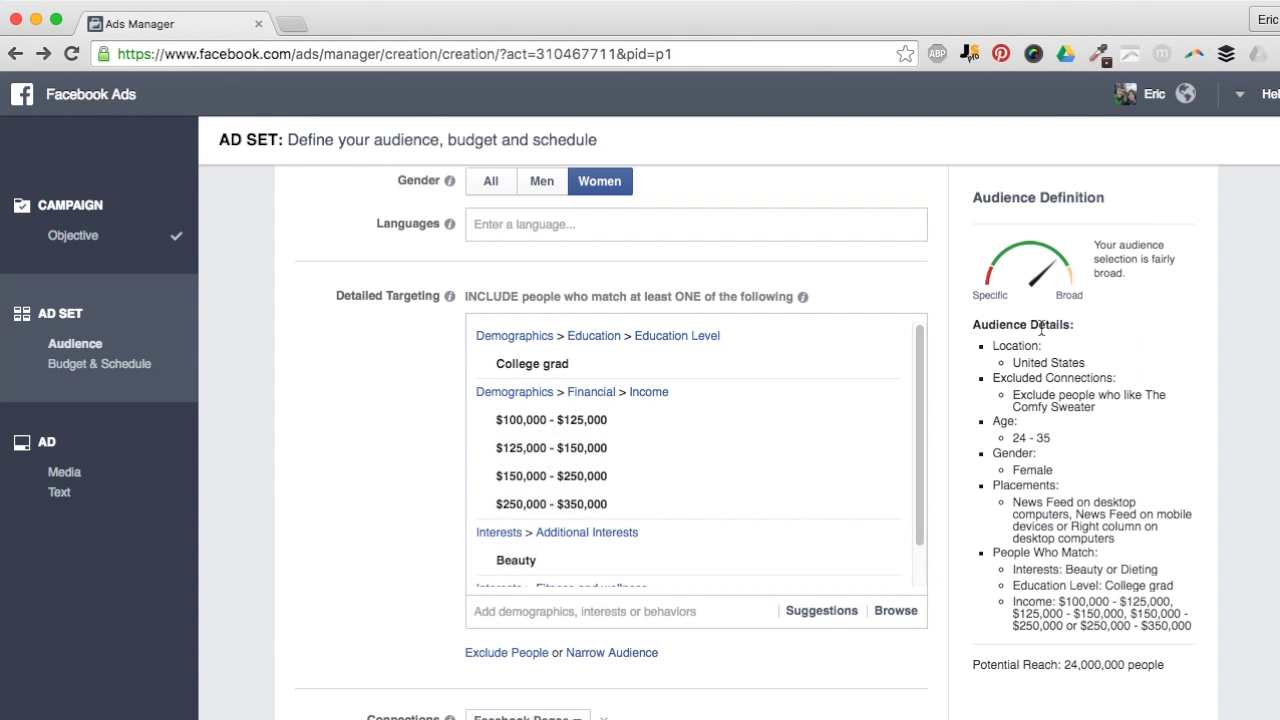
Step: Examine the audience's potential reach against the selected education, income and interest criteria
scroll(1065, 472, "down", 2)
left_click_drag(1064, 664, 1170, 663)
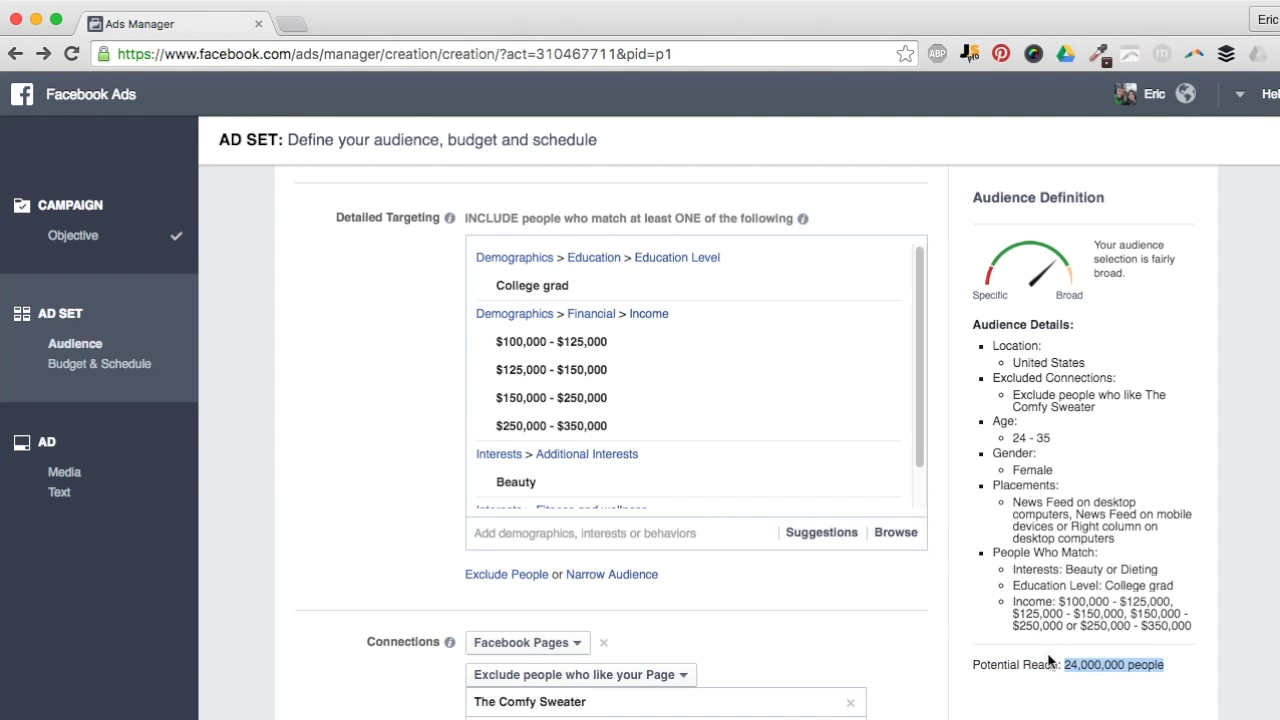
mouse_move(693, 376)
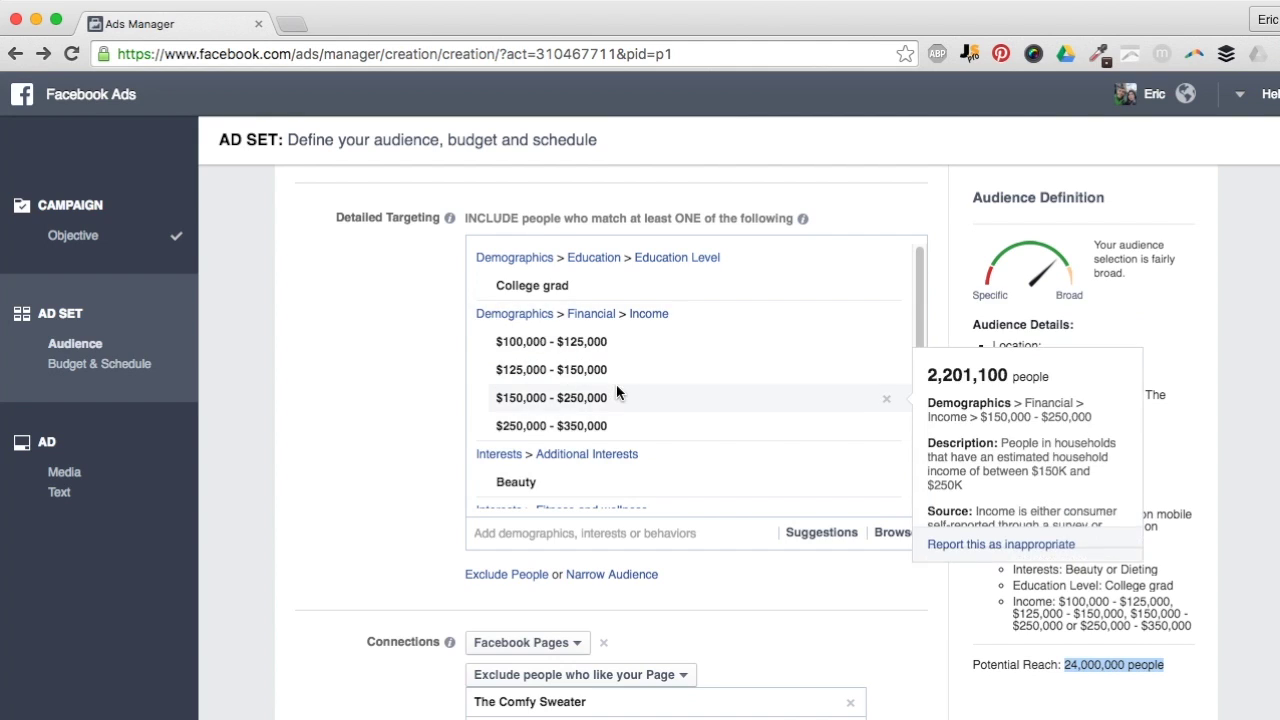
scroll(616, 388, "up", 2)
scroll(616, 390, "down", 2)
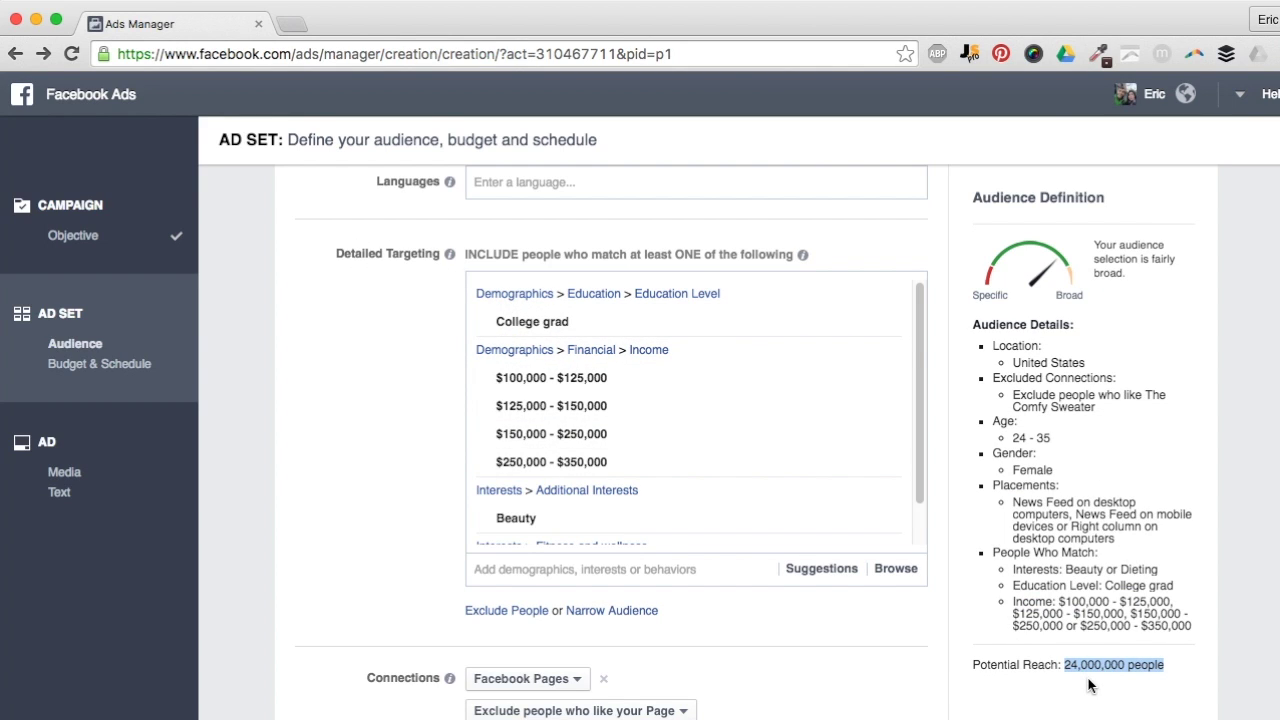
left_click(982, 659)
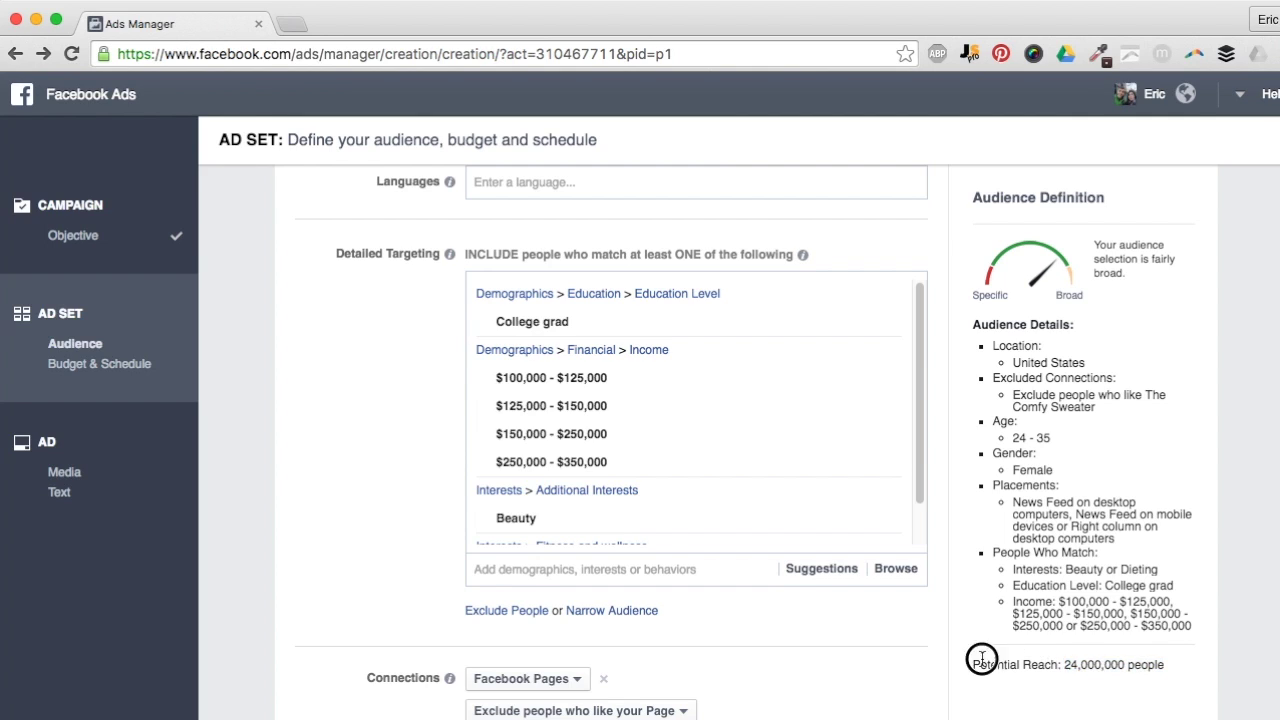
mouse_move(610, 378)
scroll(308, 370, "down", 2)
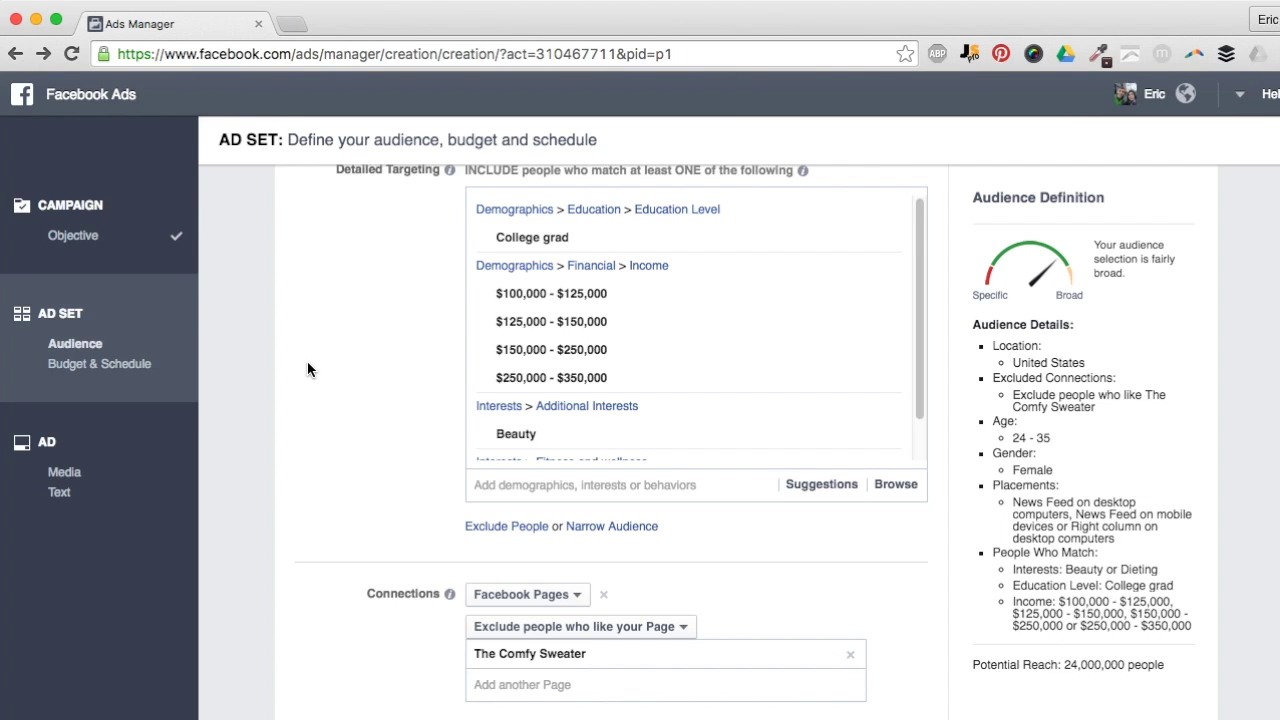
scroll(425, 292, "down", 1)
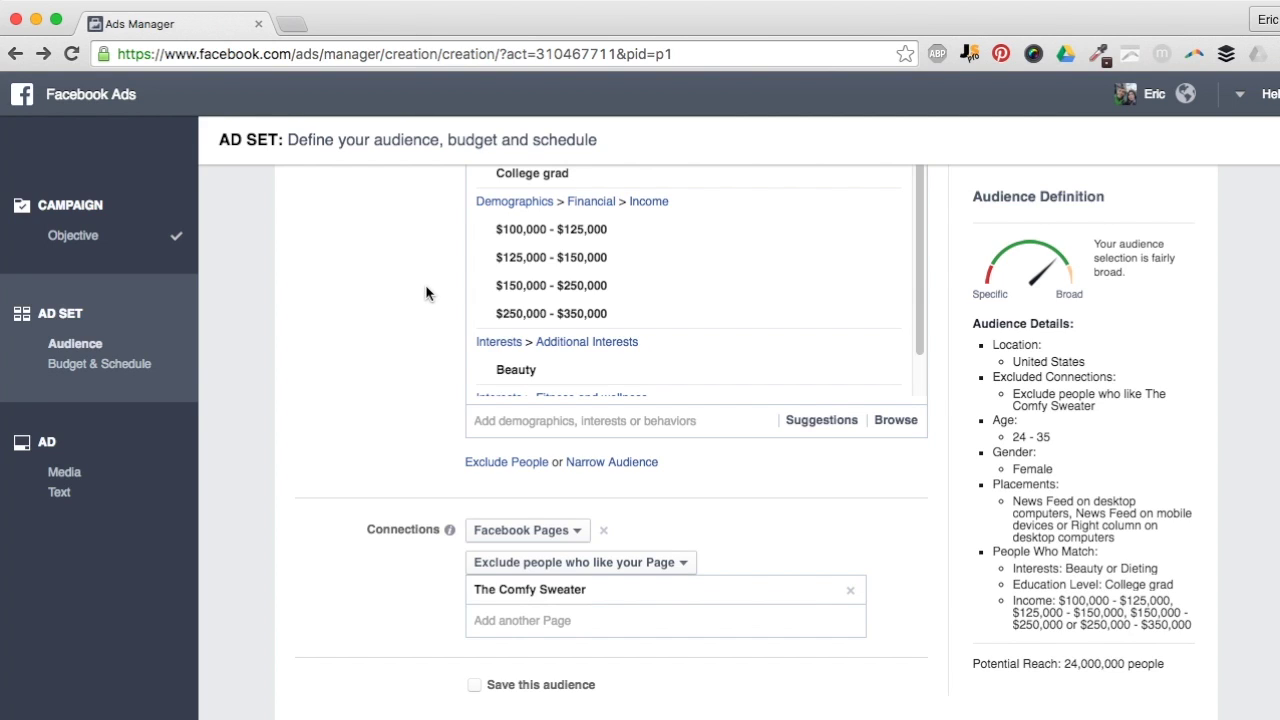
scroll(427, 292, "up", 2)
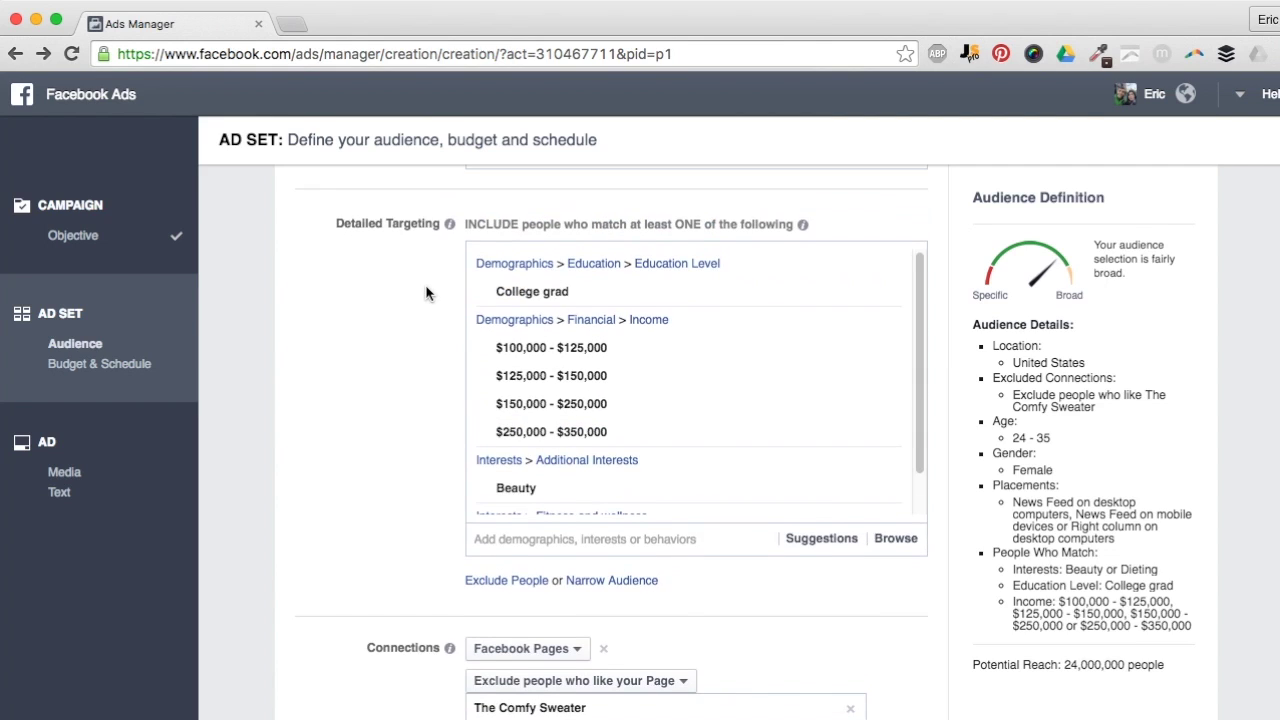
scroll(380, 365, "down", 1)
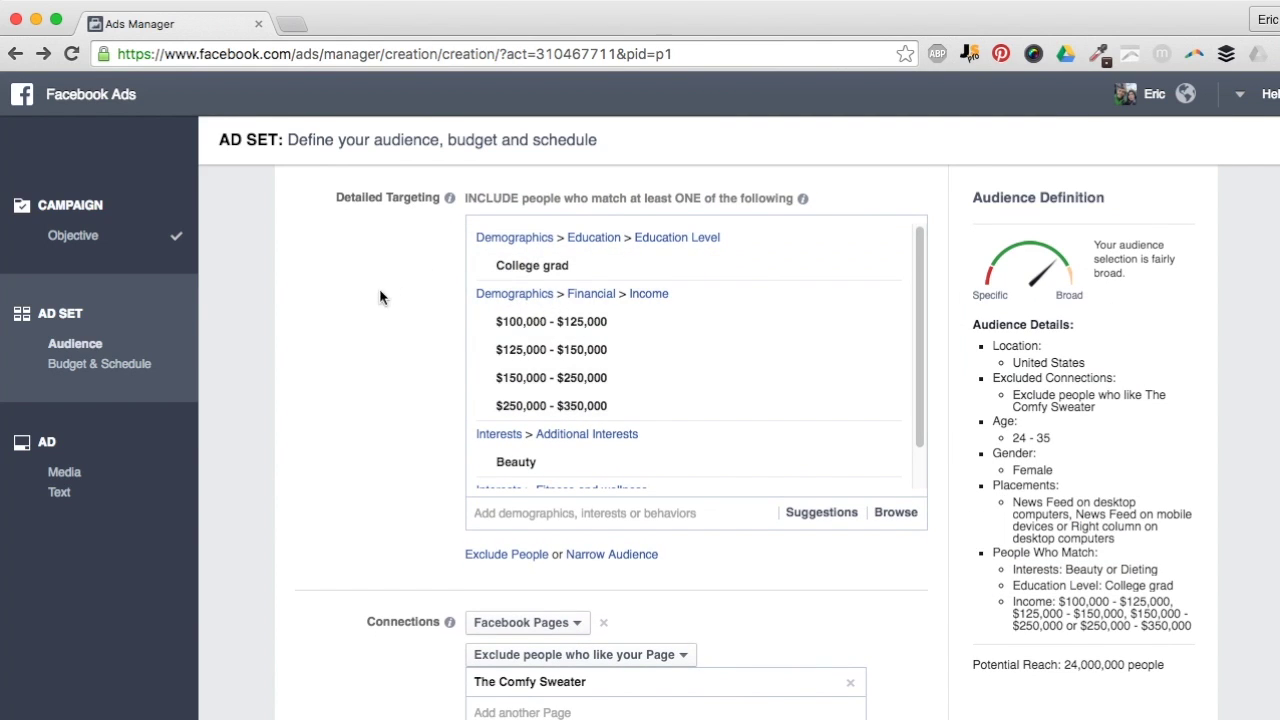
Step: Enable saving this audience for reuse, below the page connections
scroll(380, 360, "down", 5)
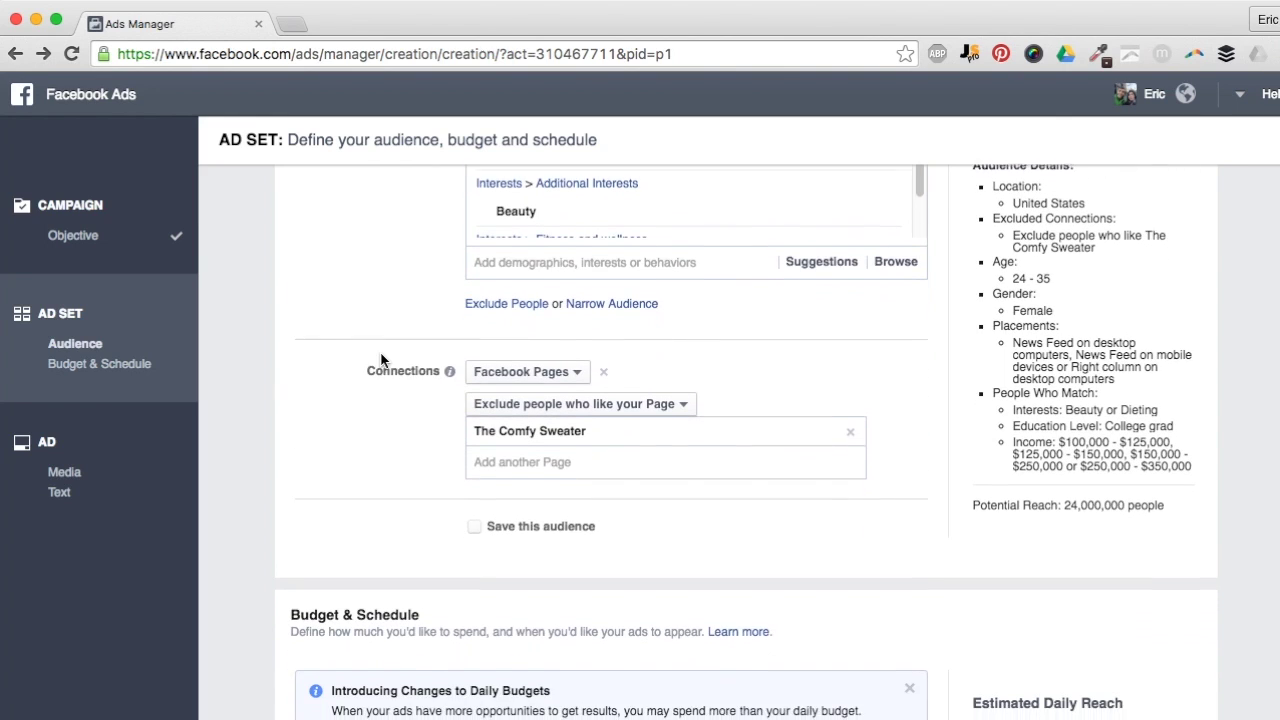
scroll(381, 356, "down", 3)
left_click(475, 337)
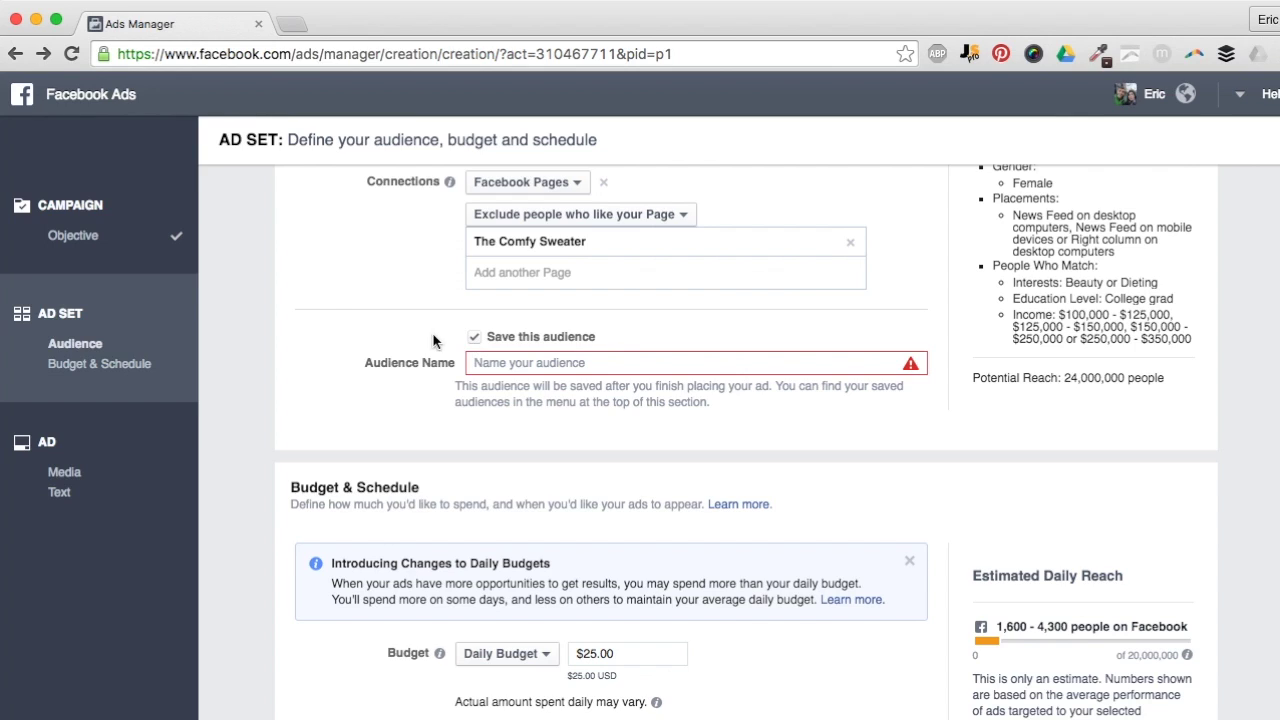
scroll(432, 340, "up", 1)
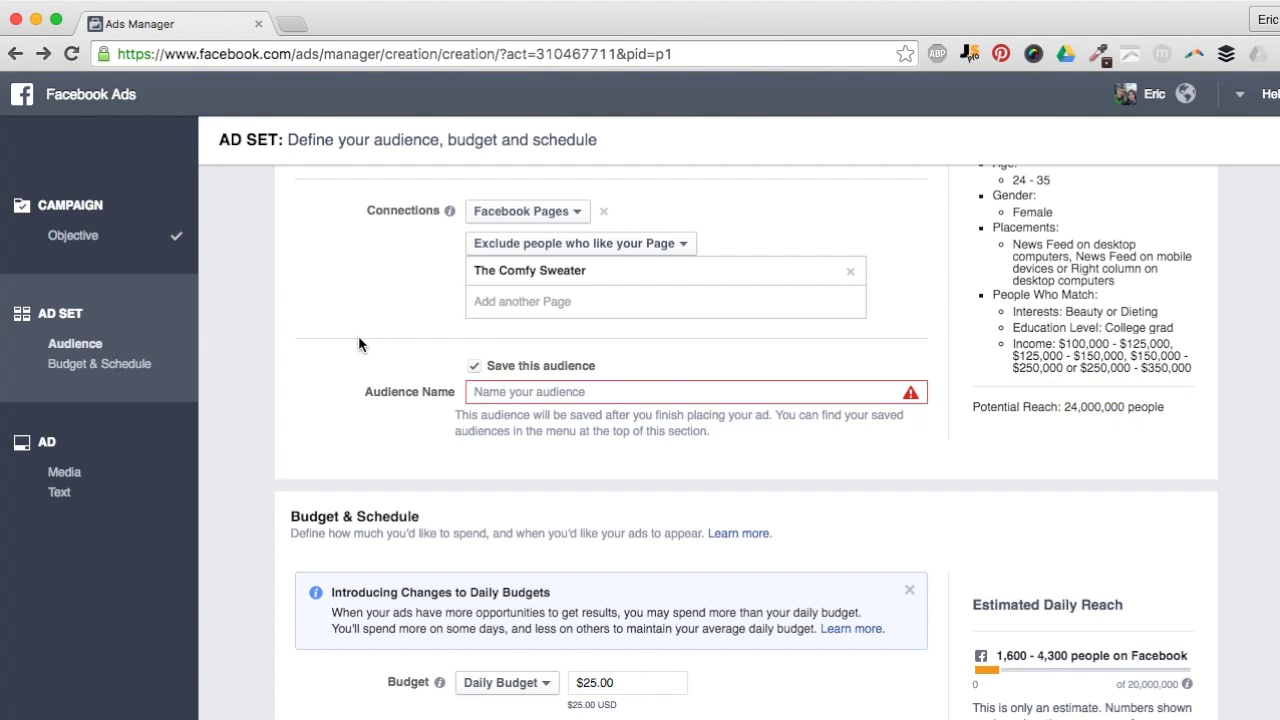
Step: Check the available budget types for the ad set and keep Daily Budget
scroll(359, 343, "down", 5)
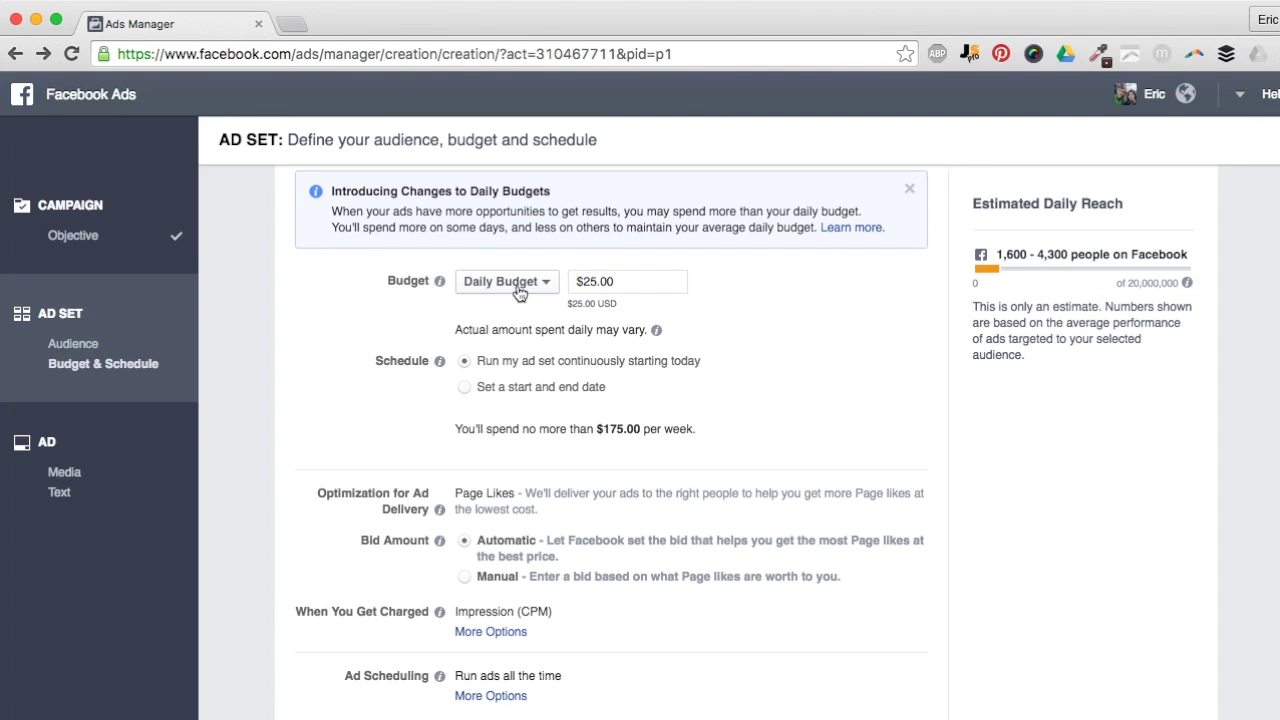
left_click(518, 290)
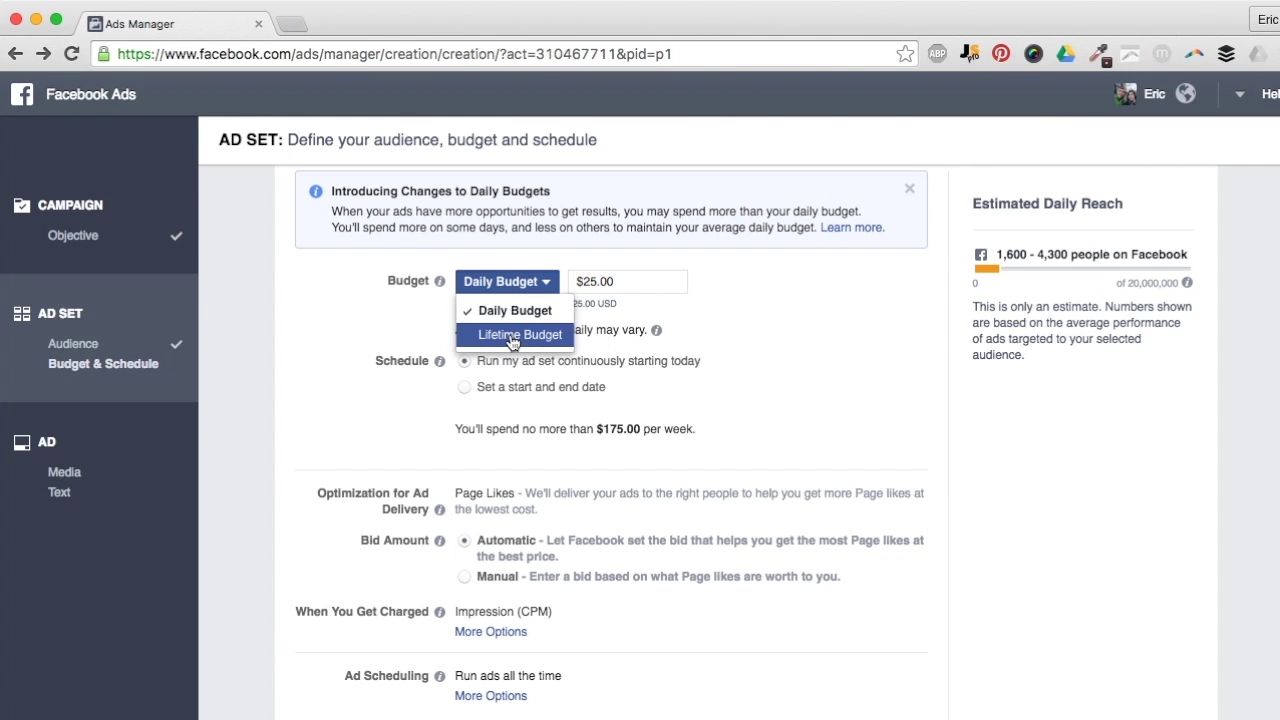
left_click(503, 285)
left_click(356, 310)
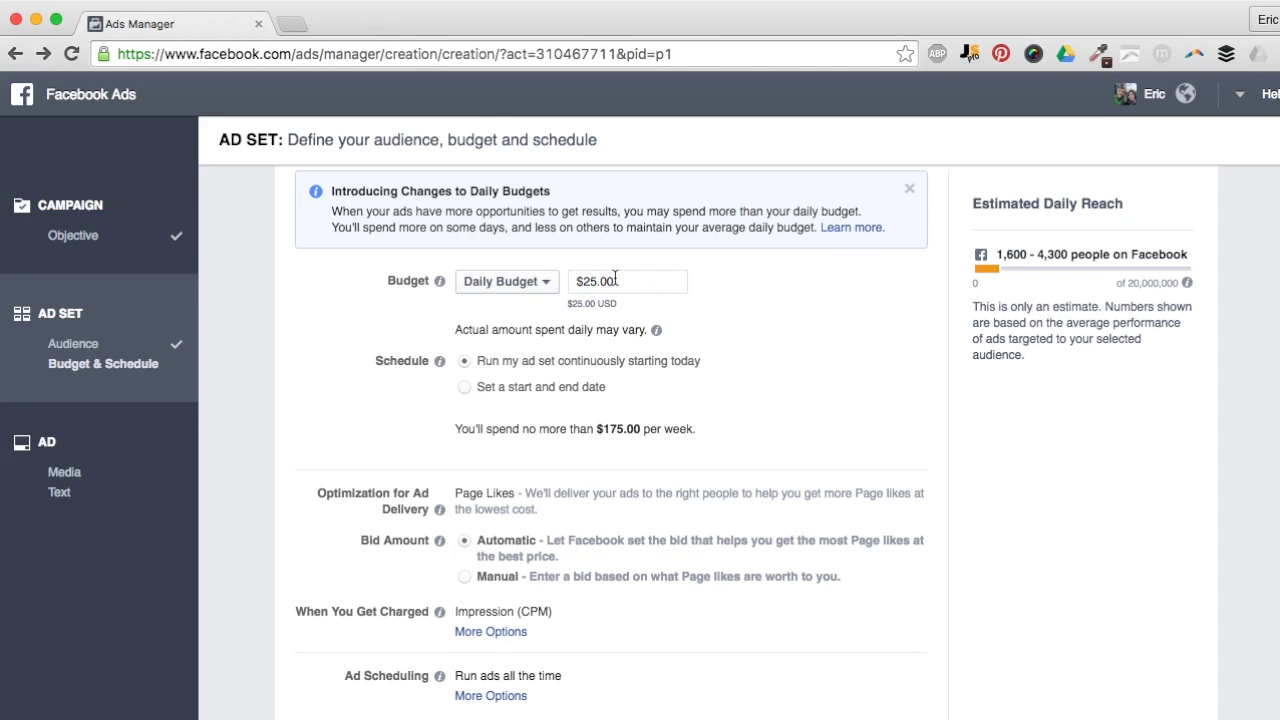
Step: Set the ad set's daily budget to $5.00
left_click_drag(612, 281, 576, 281)
type("5.")
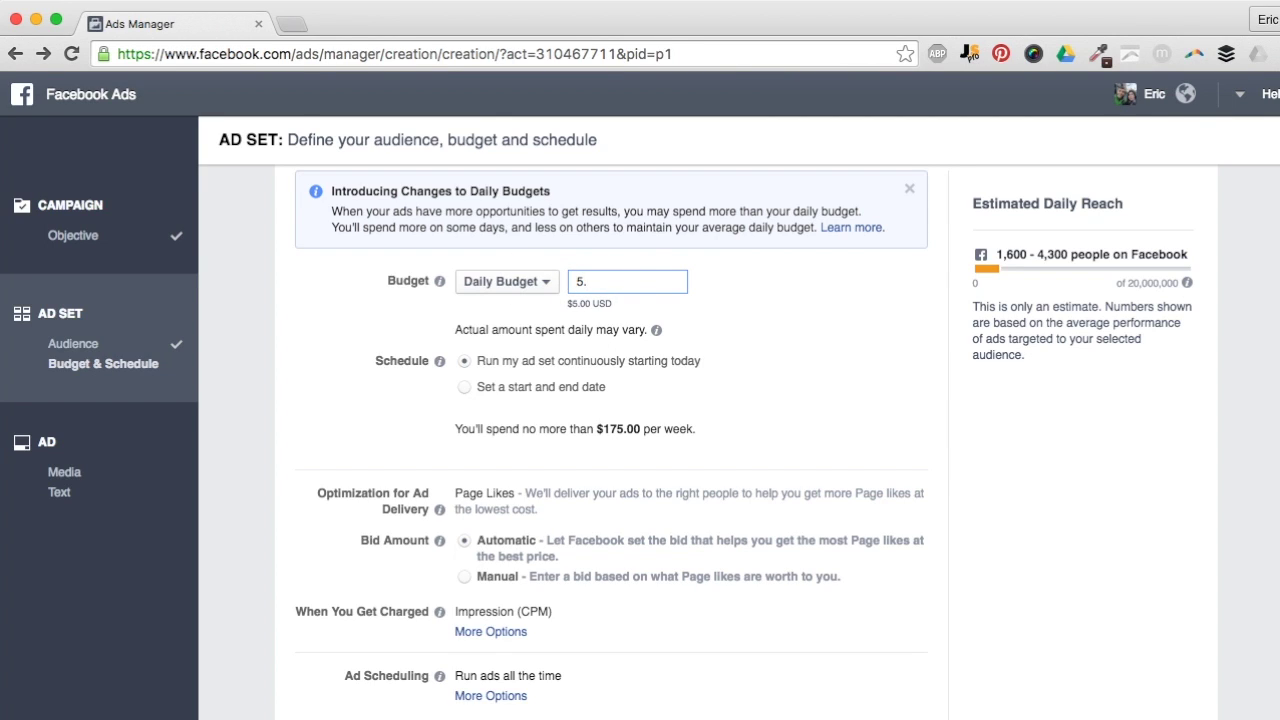
left_click(736, 291)
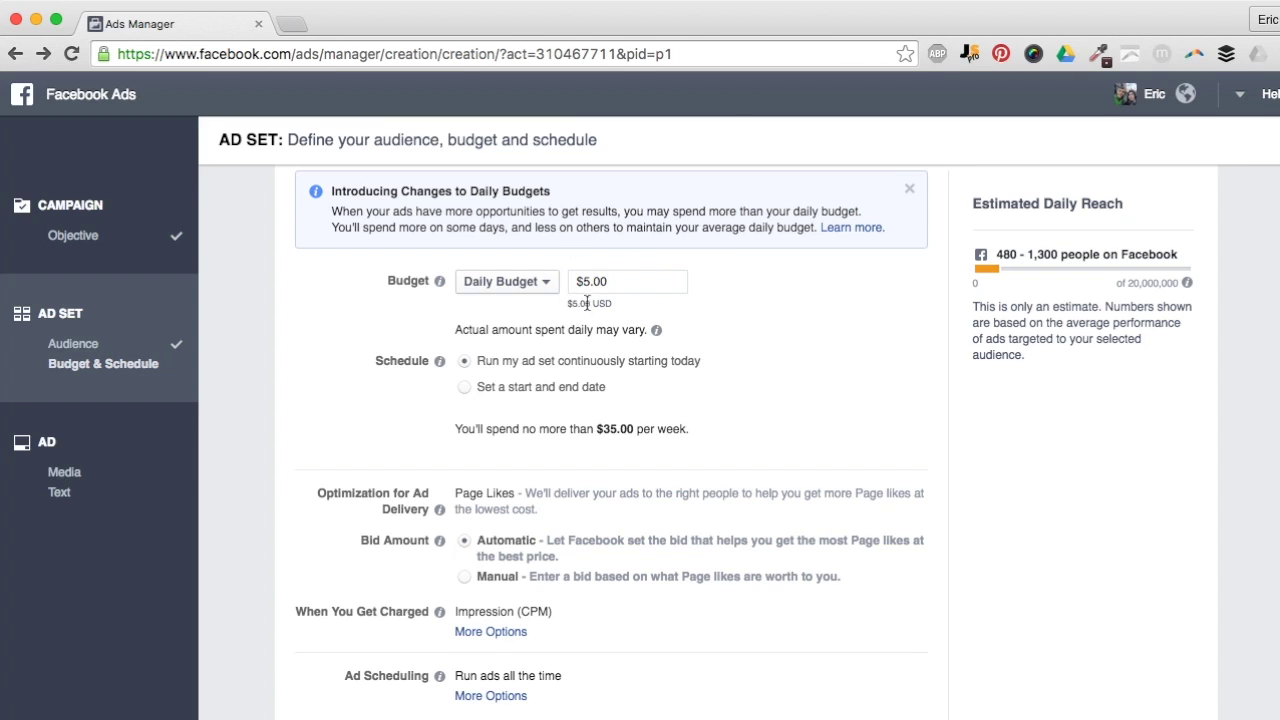
Step: Set the ad set's daily budget to $50.00
left_click(588, 281)
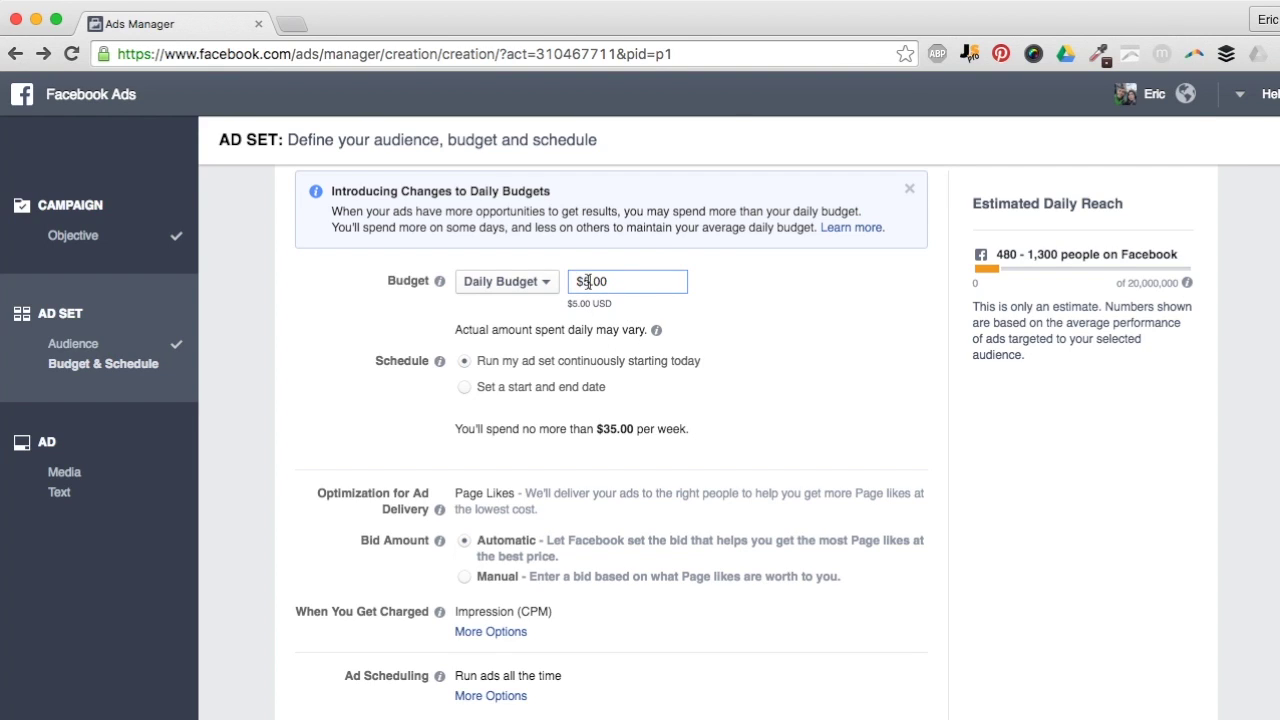
type("0")
left_click(703, 340)
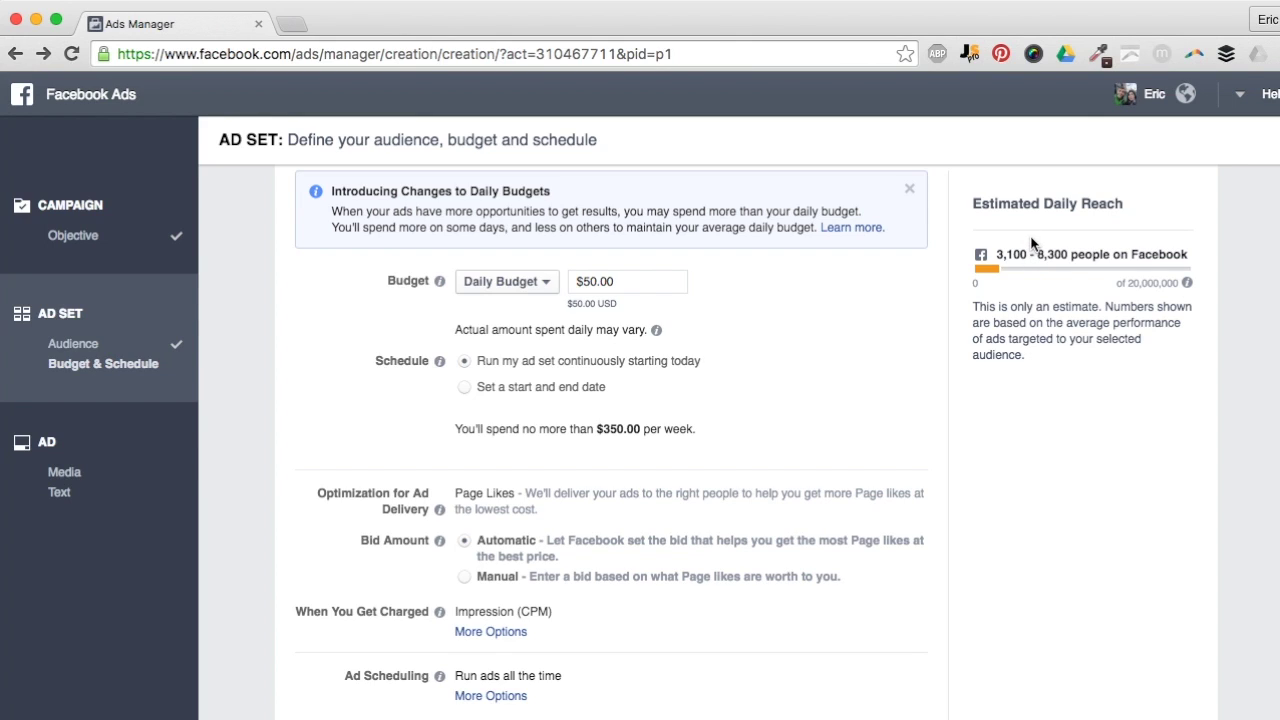
Step: Read the explanatory note under the estimated daily reach
left_click_drag(1000, 323, 1092, 357)
left_click(1088, 358)
scroll(751, 380, "down", 1)
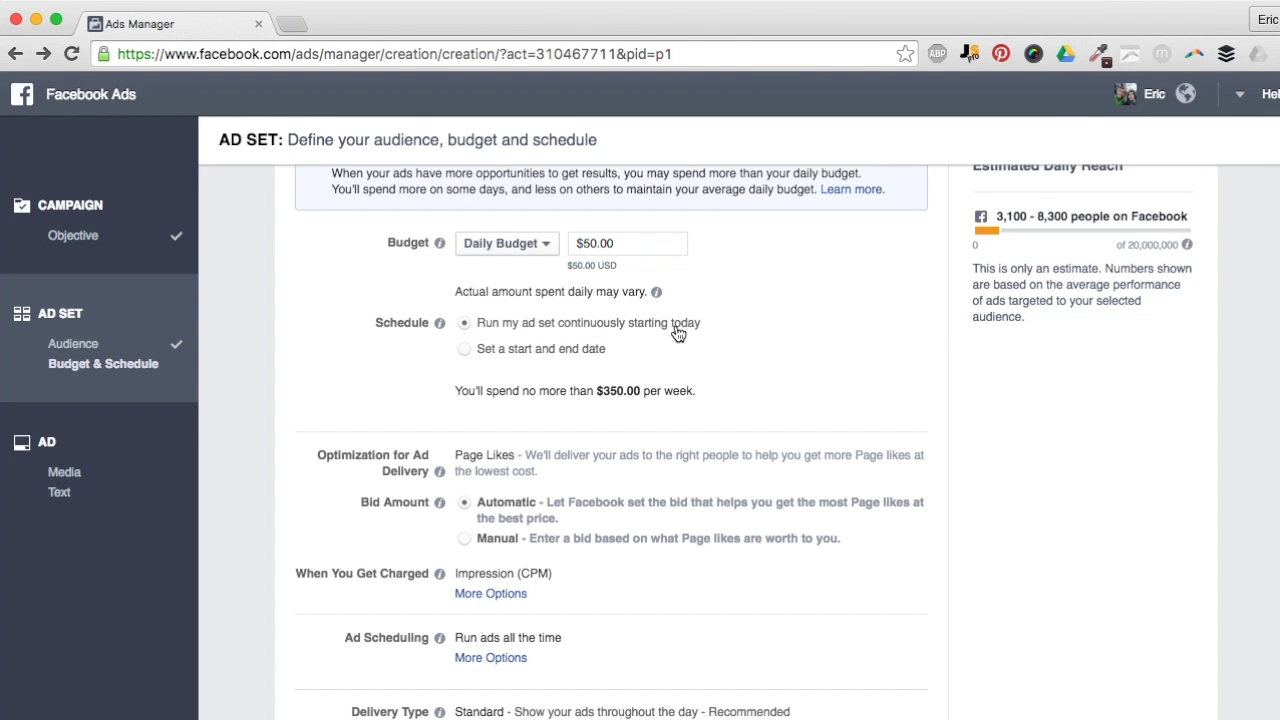
Step: Switch the ad set's schedule to run with a set start and end date
left_click_drag(442, 389, 663, 389)
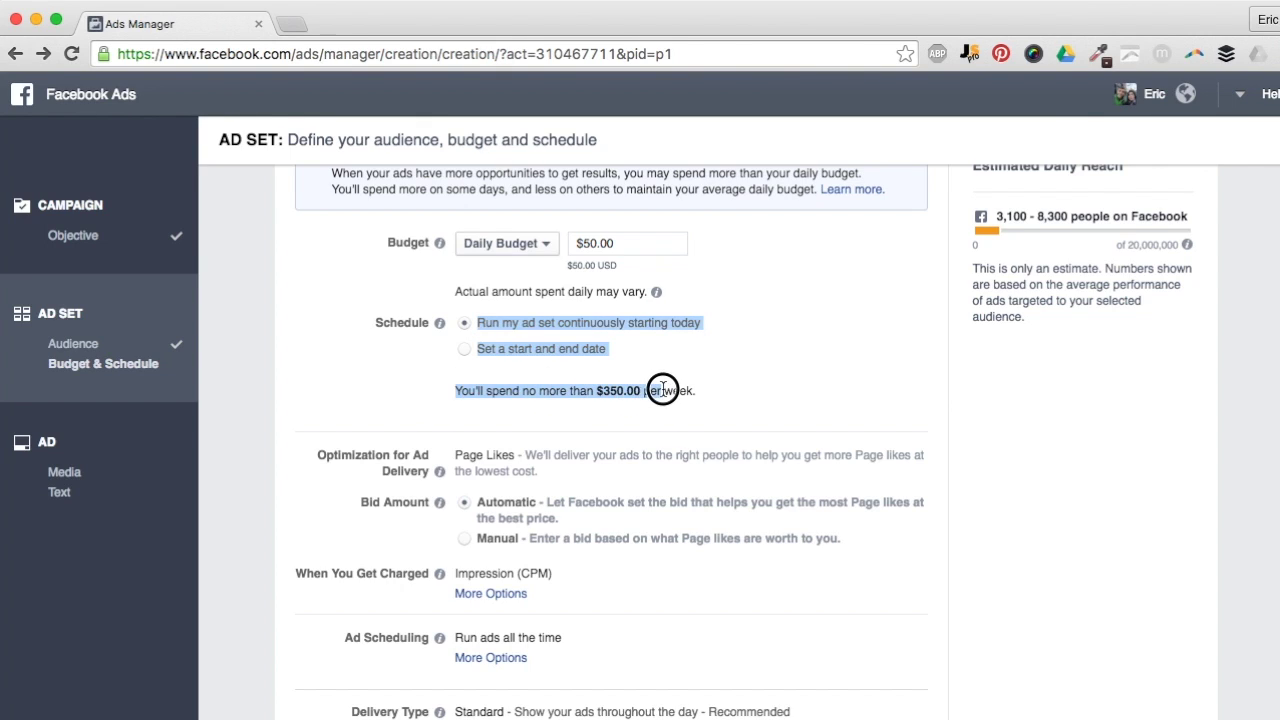
left_click(663, 389)
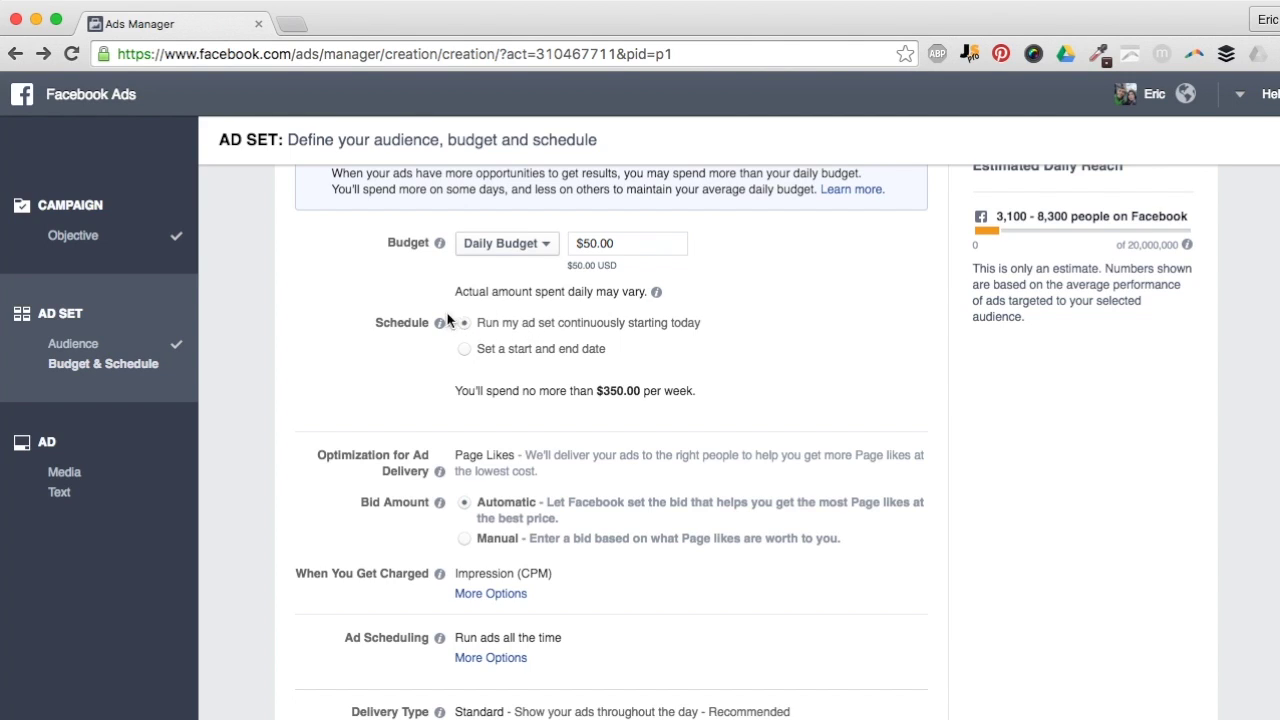
left_click(465, 349)
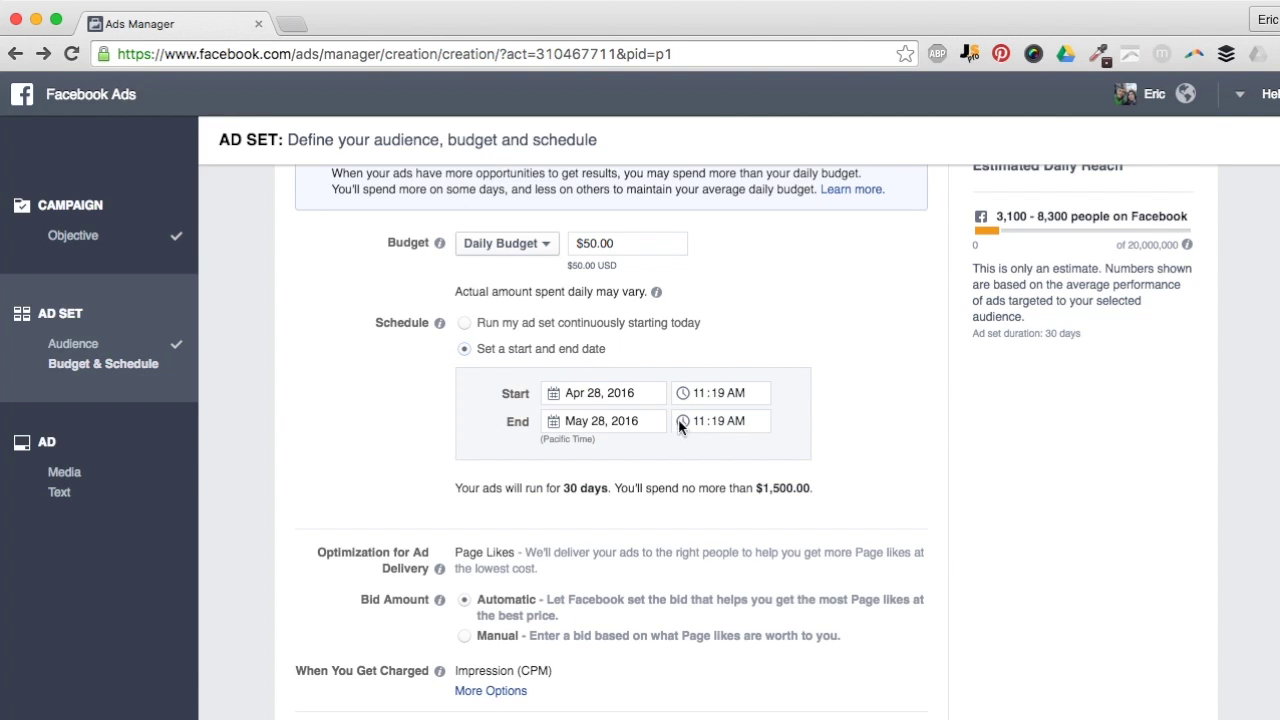
Step: Examine the ad set's end date and the maximum spend stated below the schedule
left_click(600, 421)
left_click(853, 478)
left_click_drag(748, 487, 880, 480)
left_click(860, 487)
left_click_drag(769, 487, 846, 486)
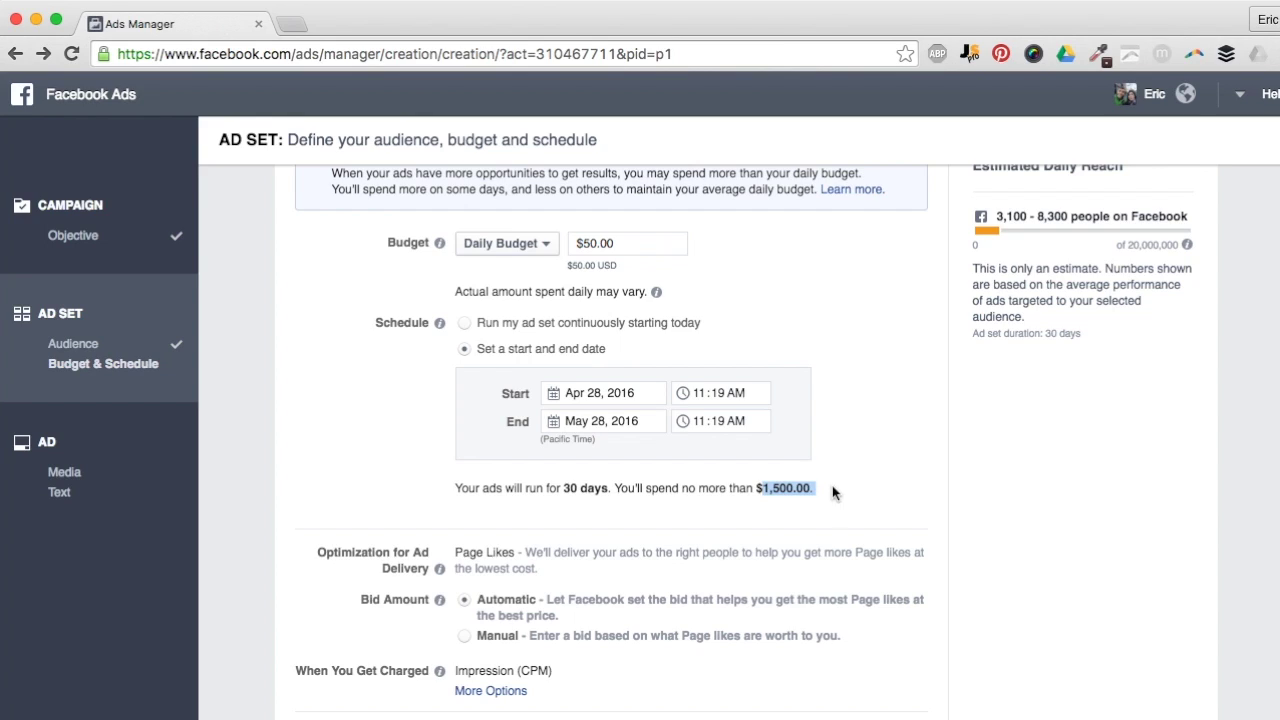
left_click_drag(723, 491, 846, 495)
left_click(846, 495)
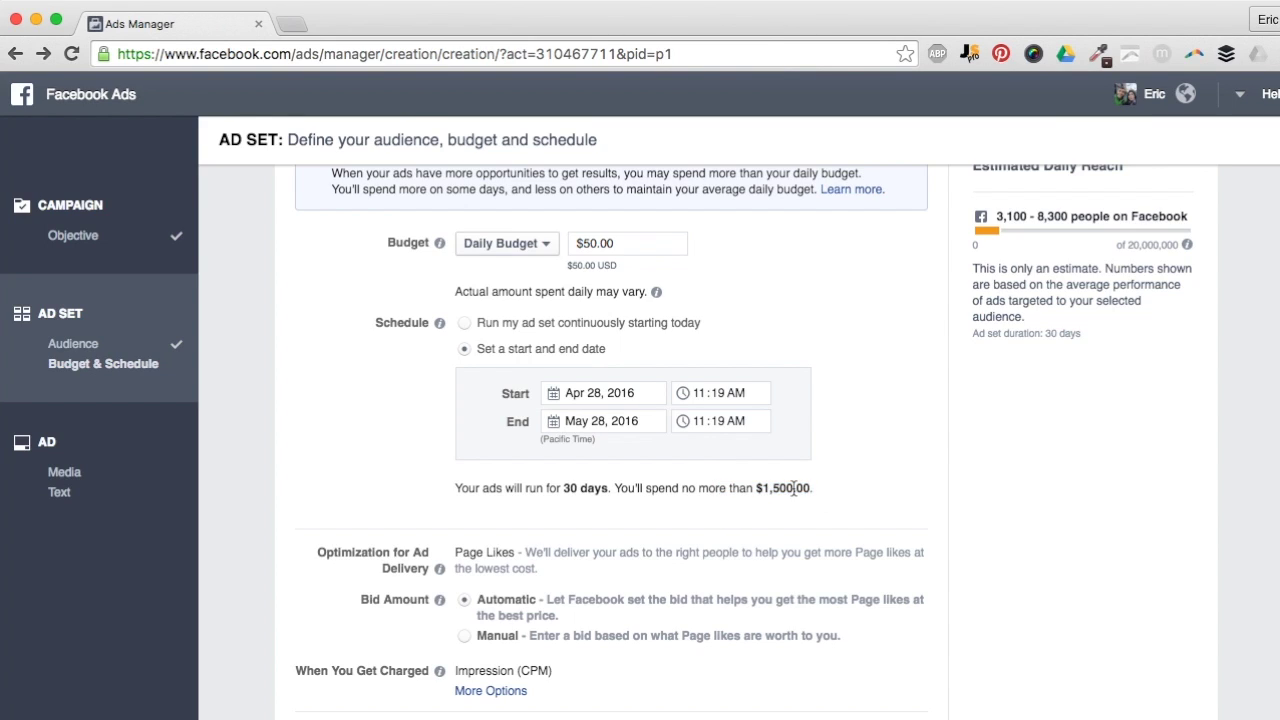
Step: Set the ad set's daily budget to $5.00 and check the maximum spend and estimated daily reach
left_click(589, 243)
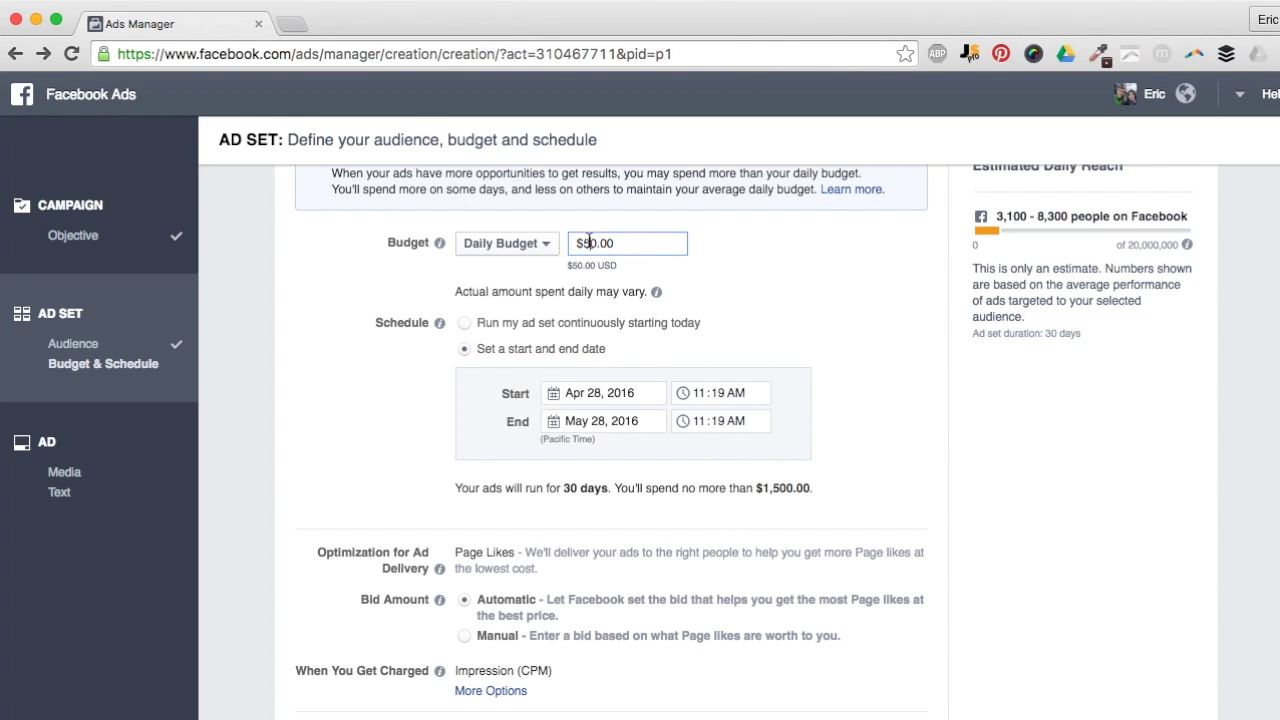
key("Delete")
left_click_drag(757, 490, 813, 491)
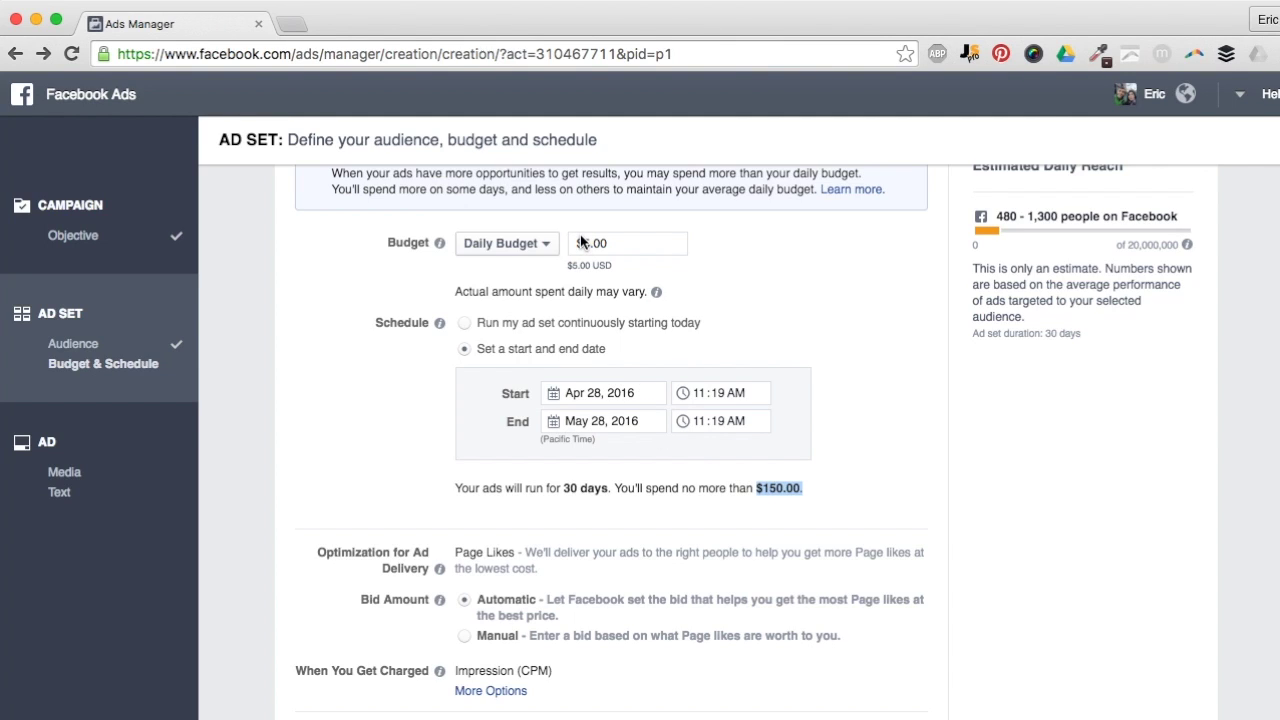
scroll(745, 297, "up", 1)
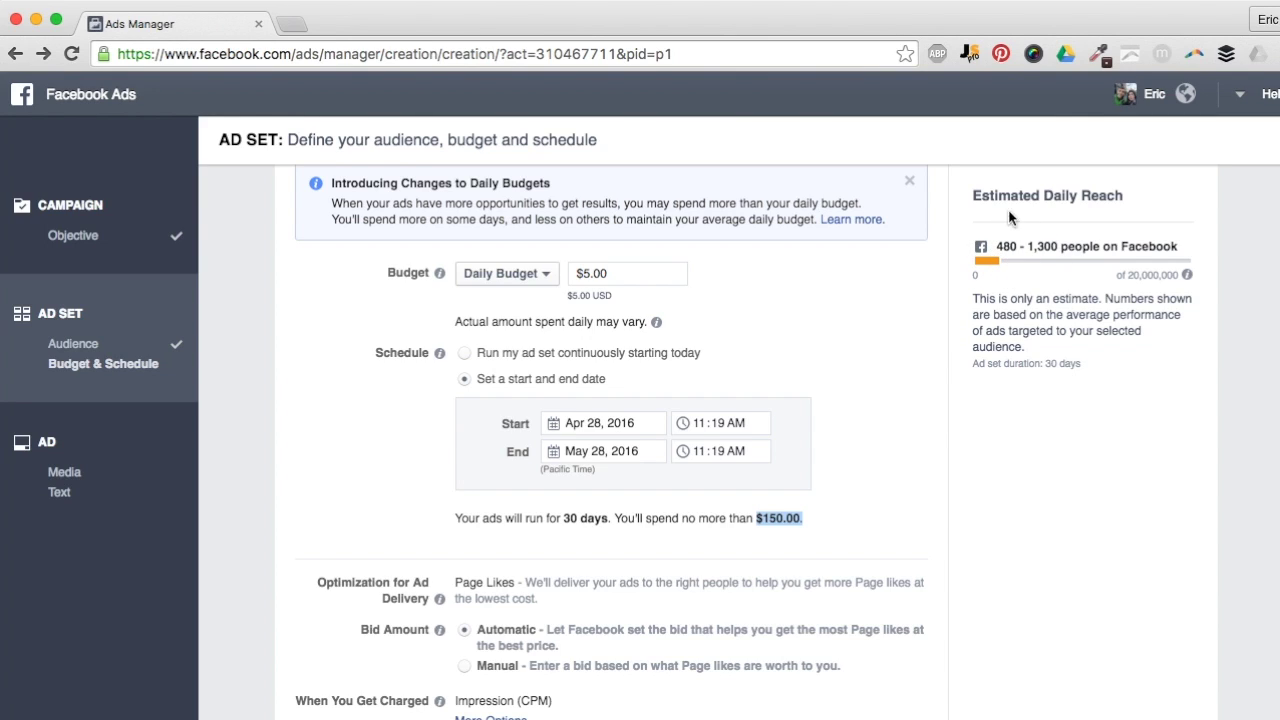
Step: Expand the ad scheduling options in the advanced settings and read the note about which budgets they work with
scroll(769, 295, "down", 1)
scroll(769, 295, "down", 5)
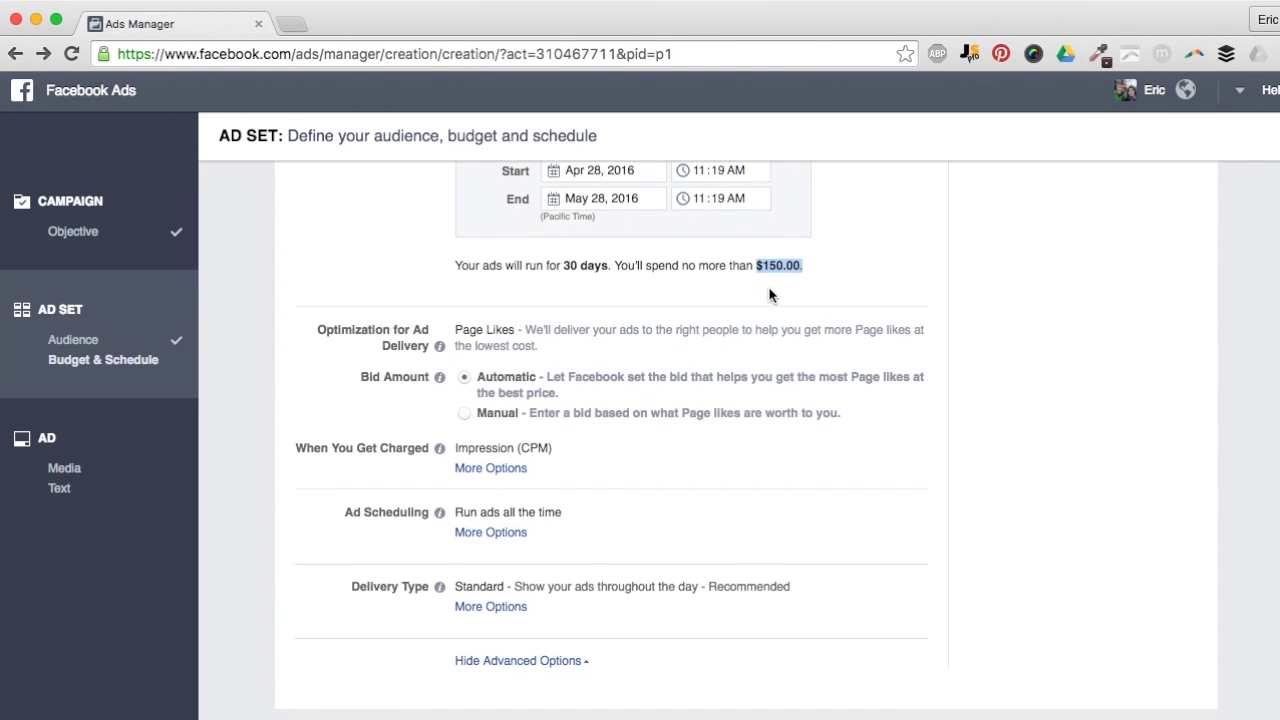
left_click(335, 366)
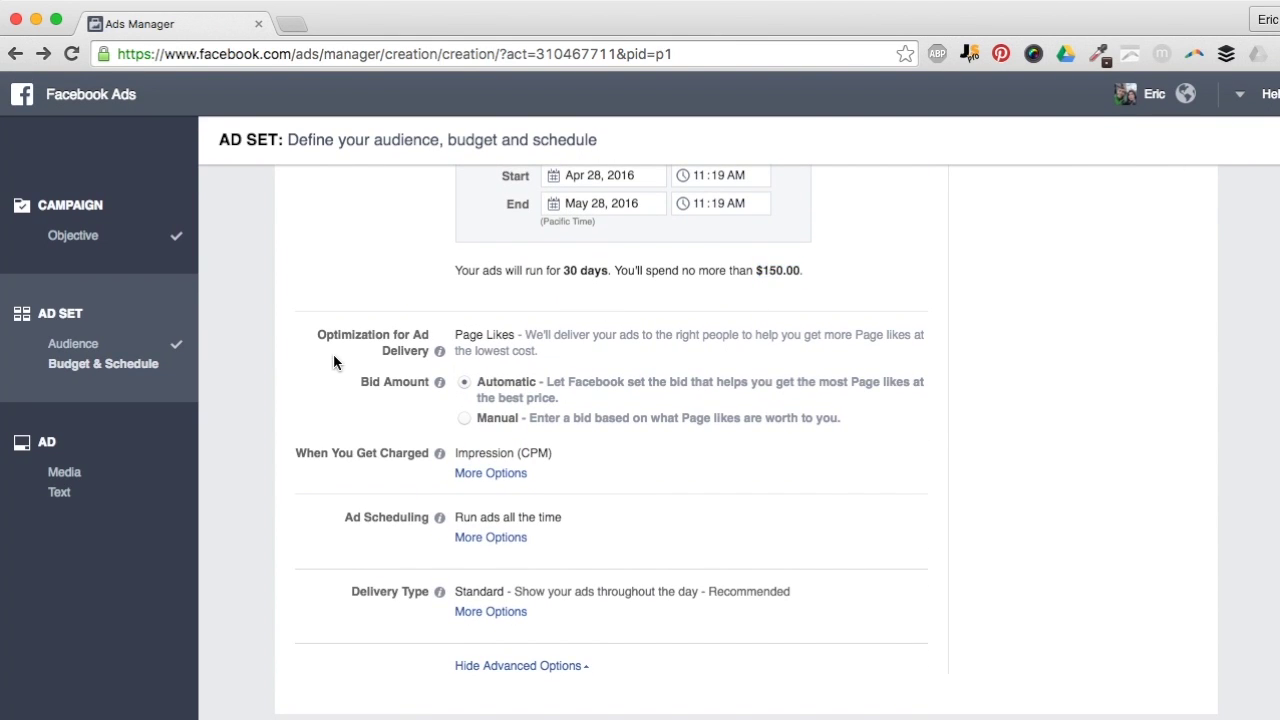
mouse_move(433, 371)
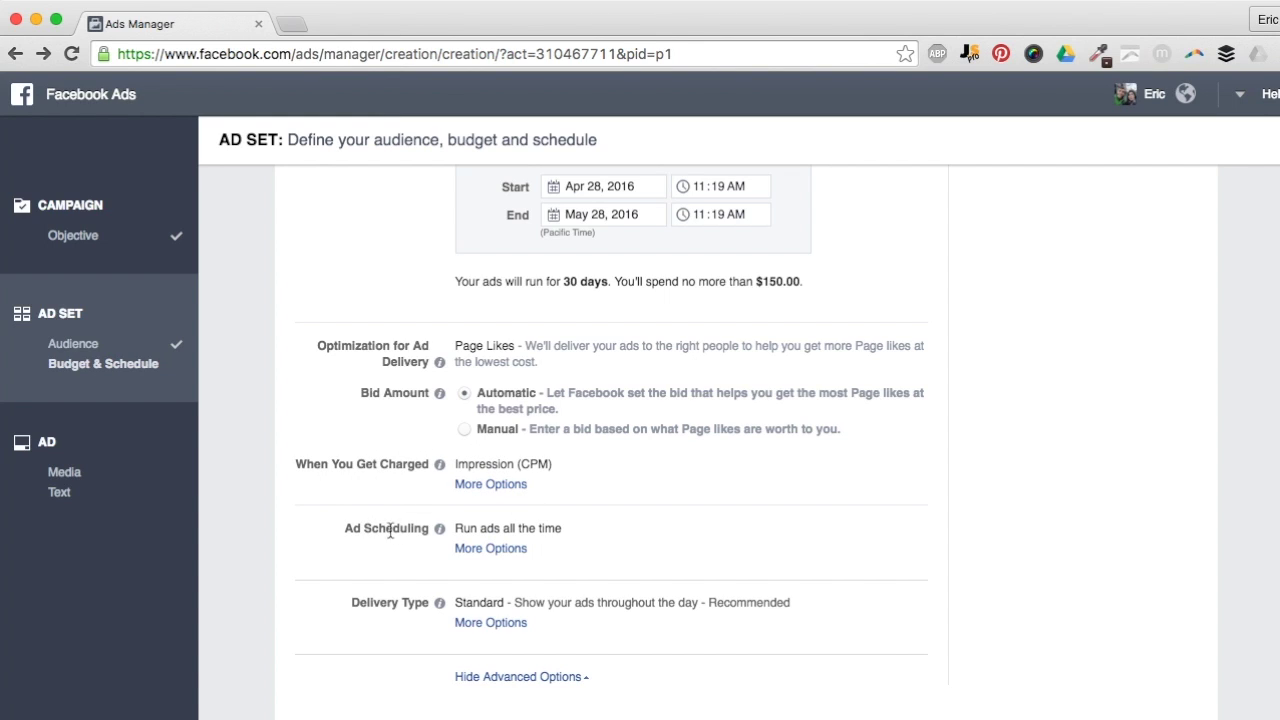
mouse_move(440, 532)
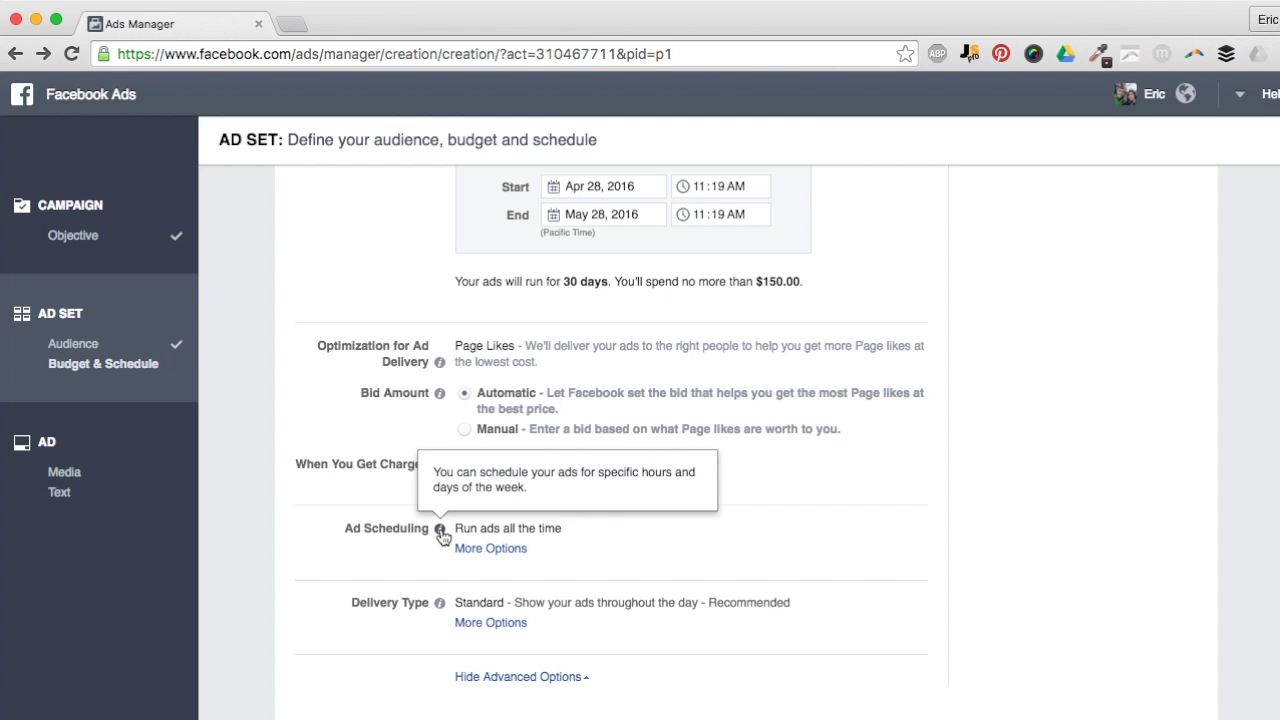
left_click(474, 549)
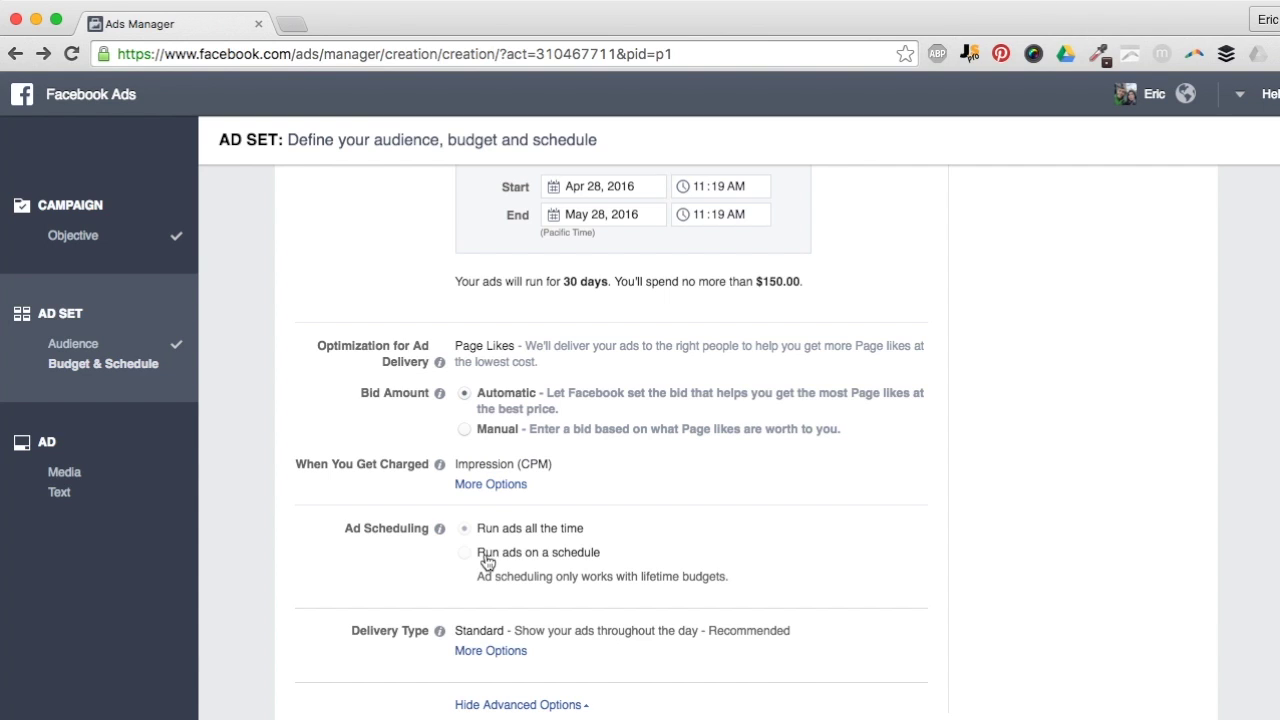
left_click_drag(475, 578, 739, 583)
Step: Switch the ad set's budget type to Lifetime Budget
scroll(739, 583, "up", 10)
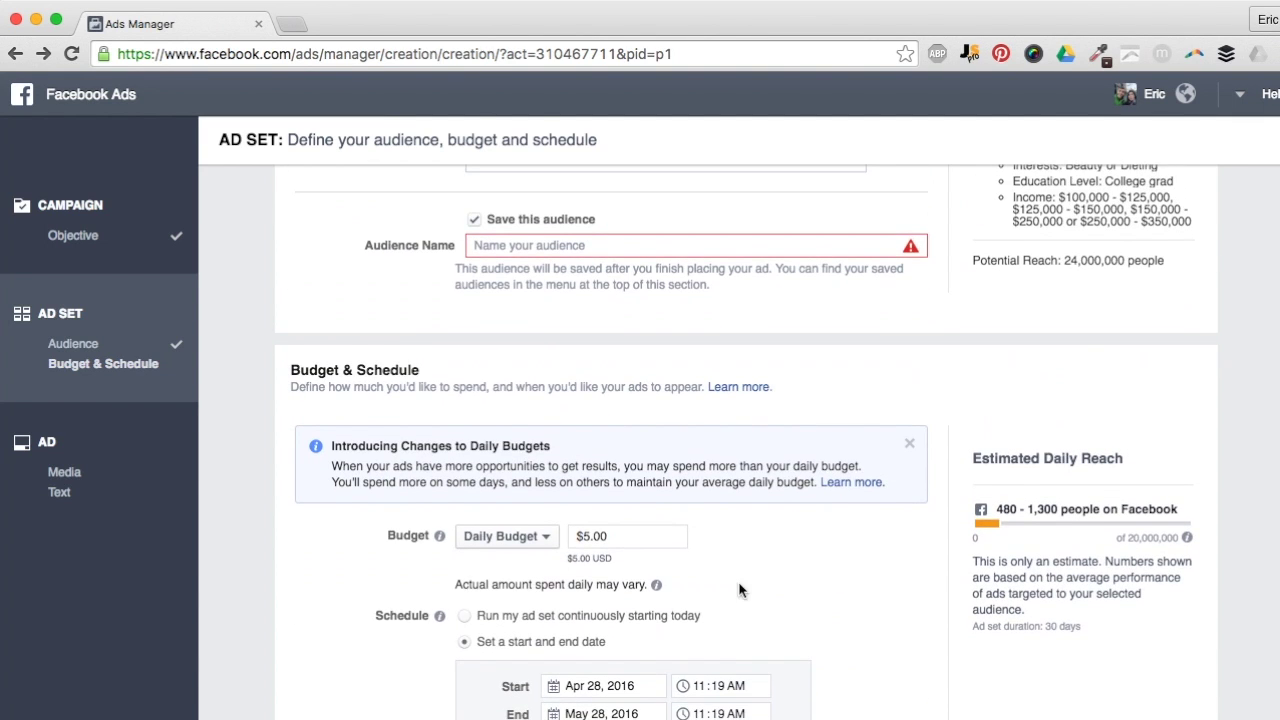
left_click(518, 538)
left_click(518, 589)
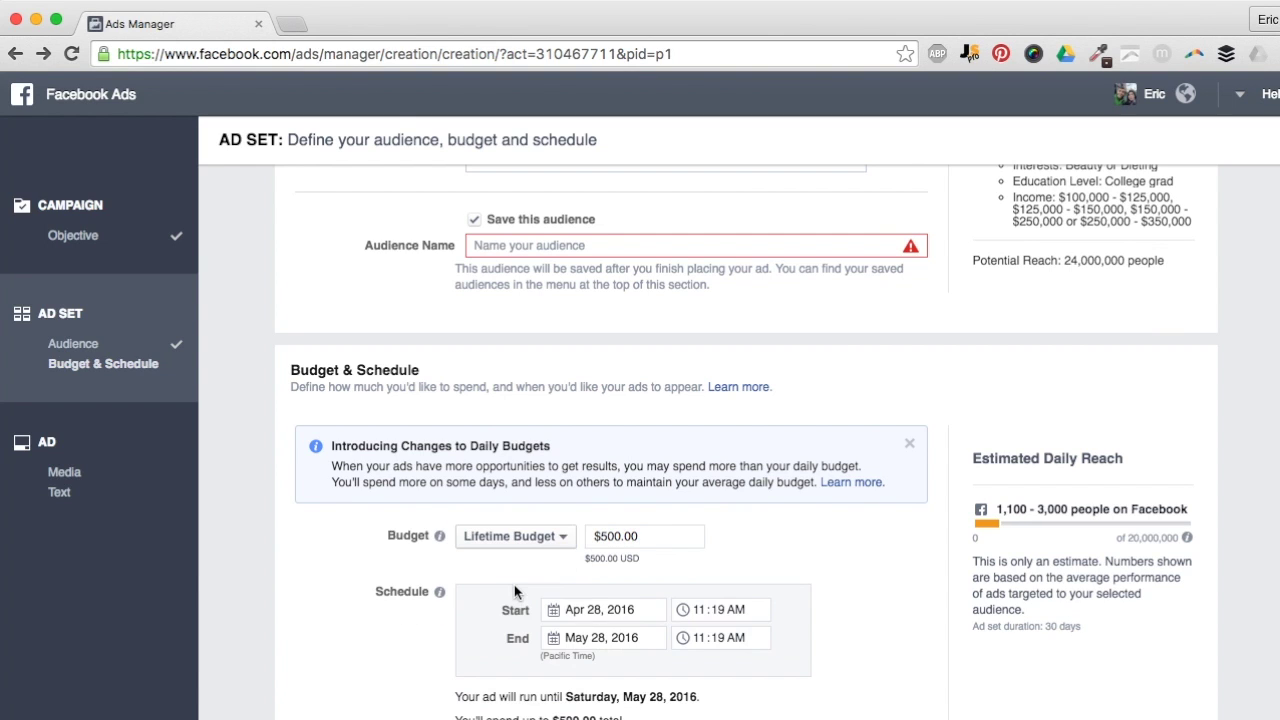
Step: Set the ad scheduling to run ads on a schedule
scroll(563, 548, "down", 5)
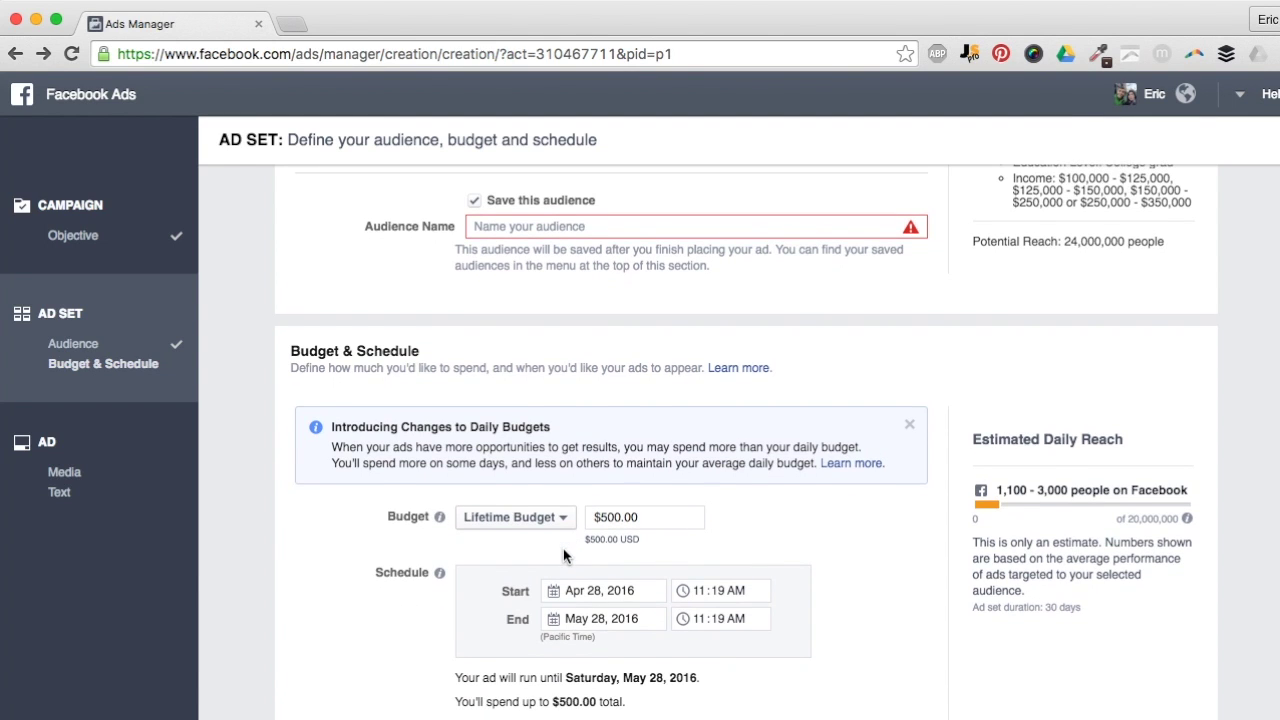
scroll(470, 568, "down", 2)
left_click(465, 515)
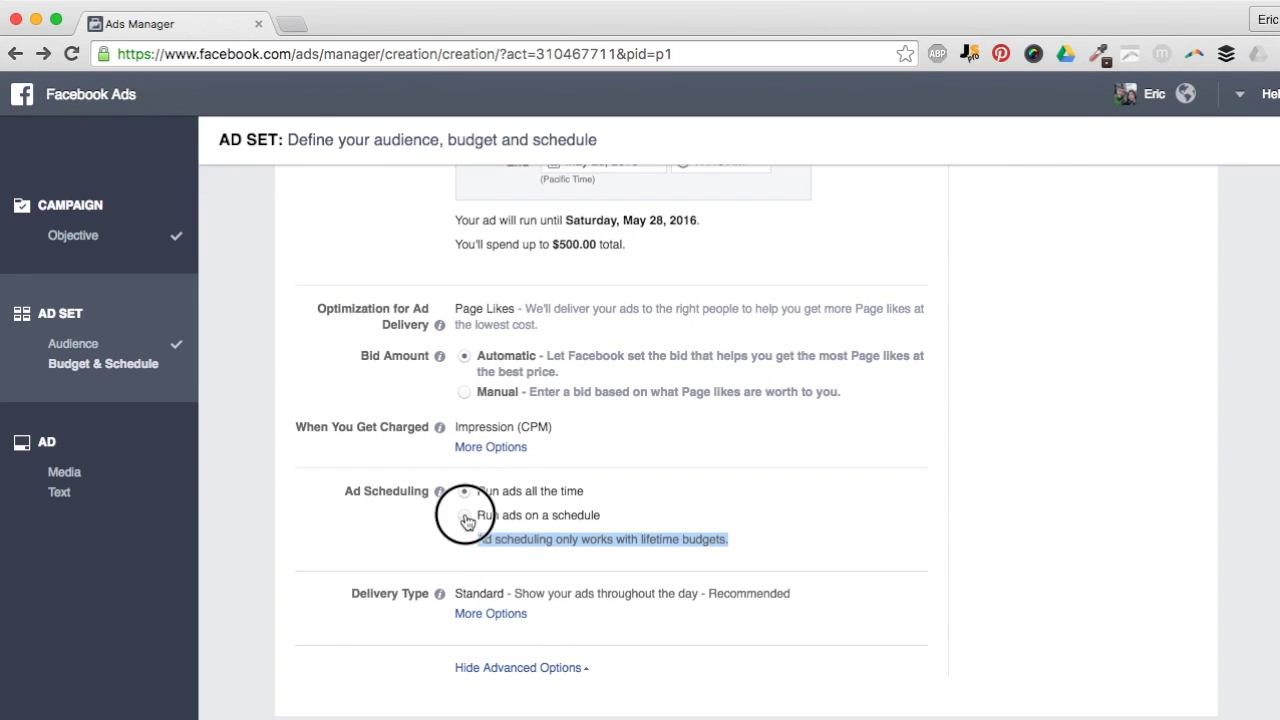
left_click(464, 515)
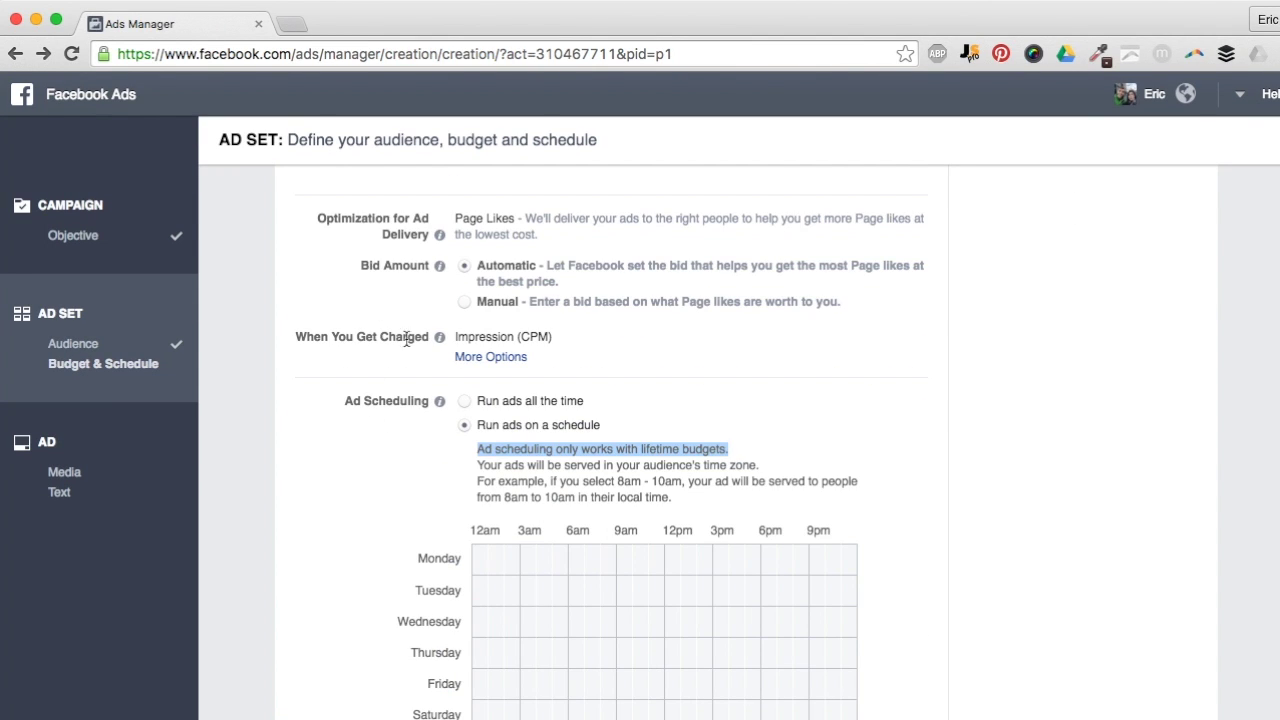
Step: Schedule the ads on Monday for 5am to 9am, 12pm to 3pm and 7pm to 10pm
scroll(428, 366, "down", 3)
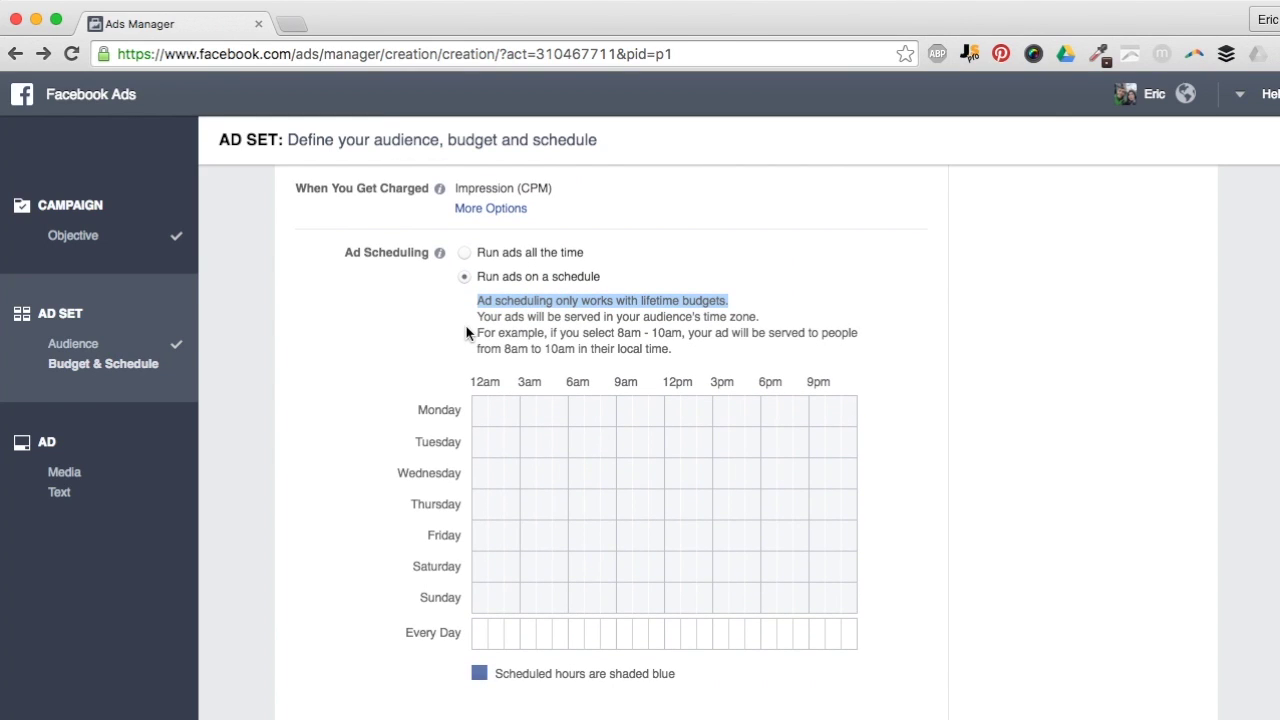
left_click(578, 417)
left_click(590, 415)
left_click(565, 417)
left_click(611, 417)
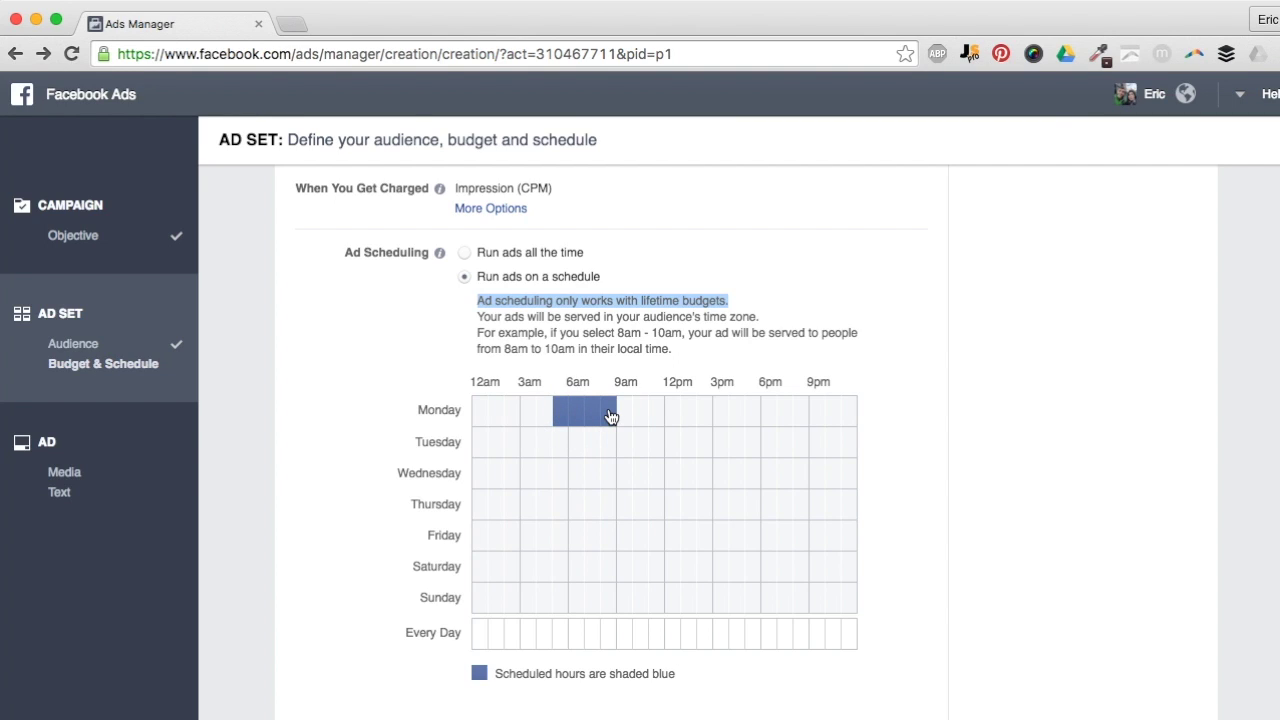
left_click(670, 418)
left_click(688, 418)
left_click(705, 418)
left_click(785, 414)
left_click(801, 415)
left_click(817, 417)
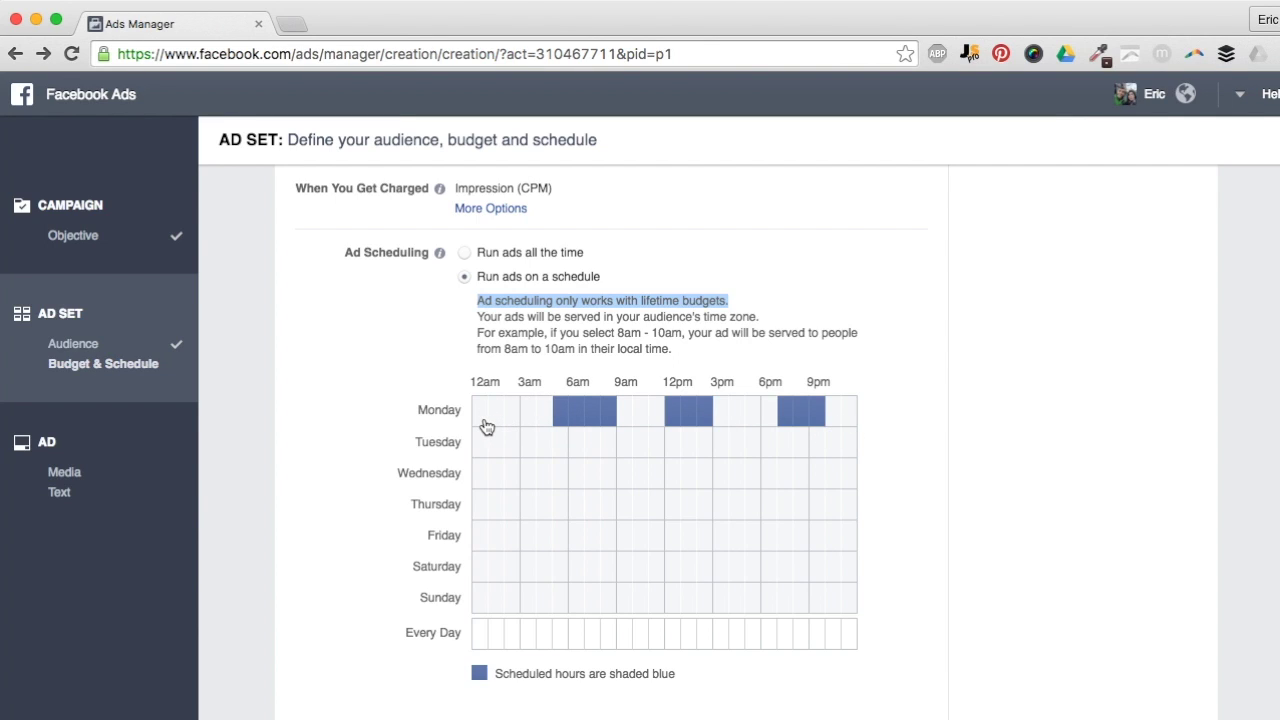
Step: Expand the delivery type options and review the Standard and Accelerated choices
scroll(382, 410, "down", 3)
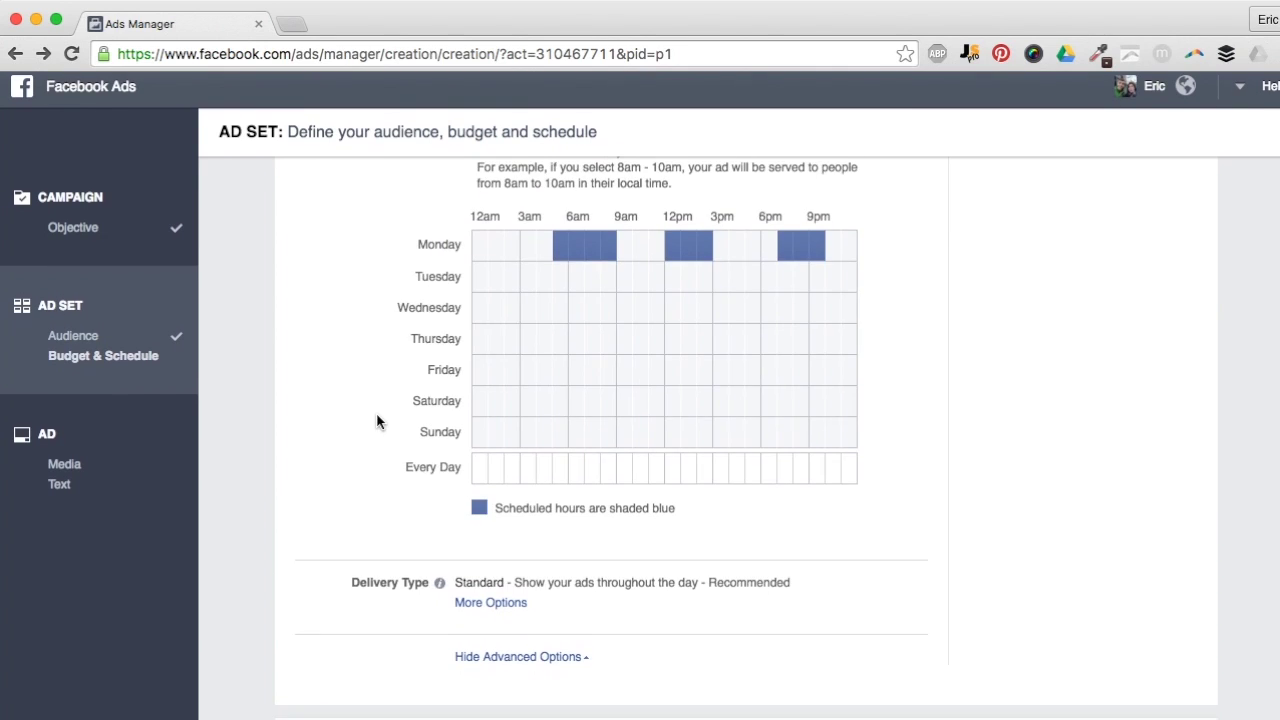
left_click(500, 613)
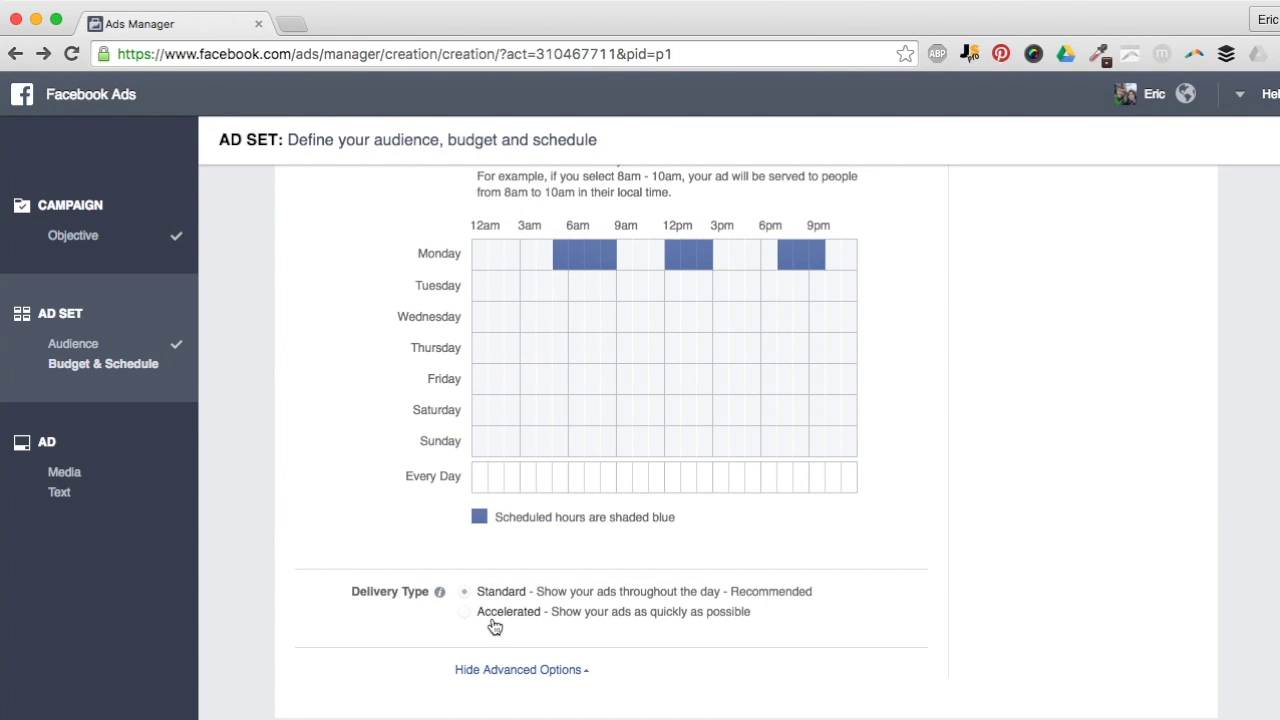
mouse_move(438, 596)
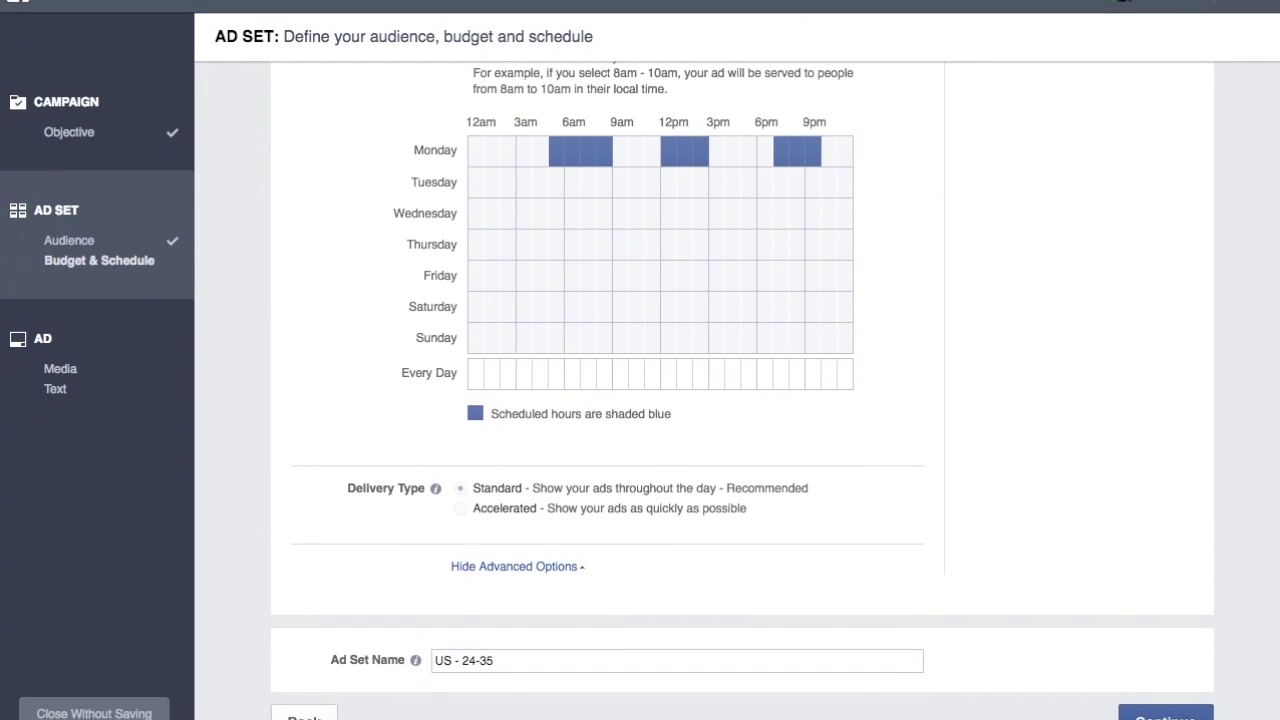
Step: Name the ad set "US - 24-35 - Fashion - Income >$100K" and continue to the ad creation stage
left_click_drag(427, 674, 538, 673)
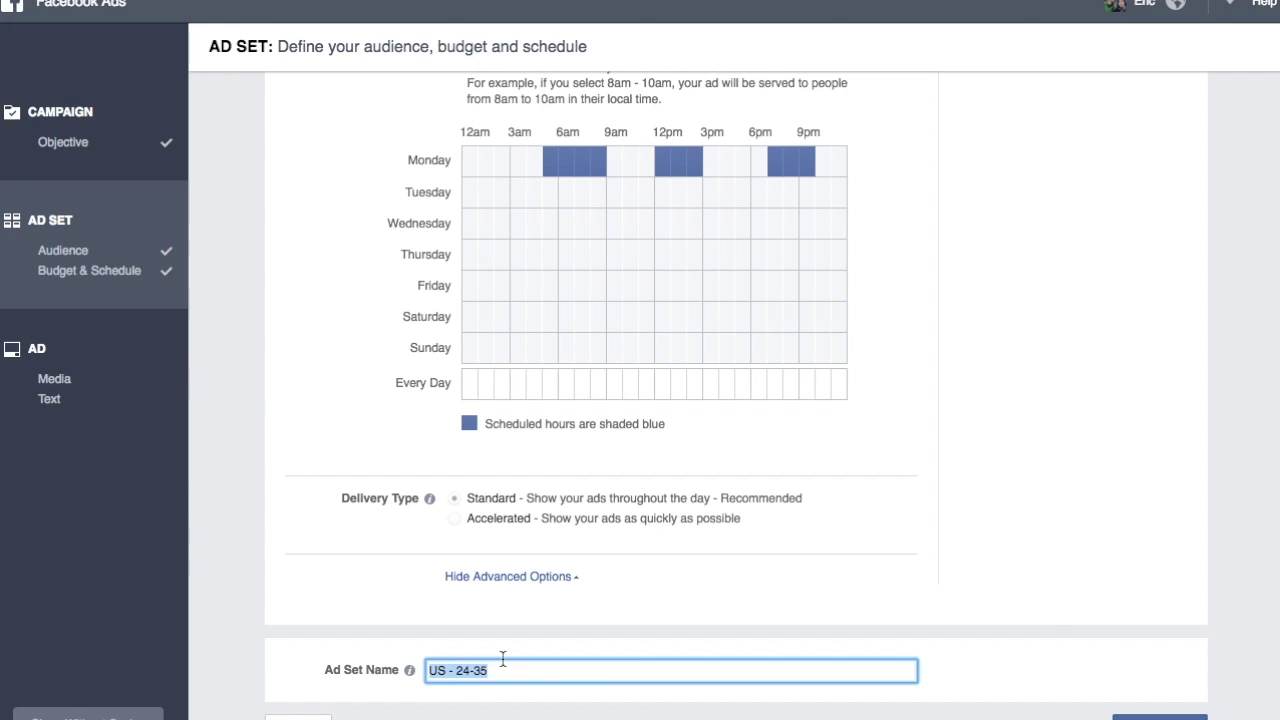
left_click(436, 670)
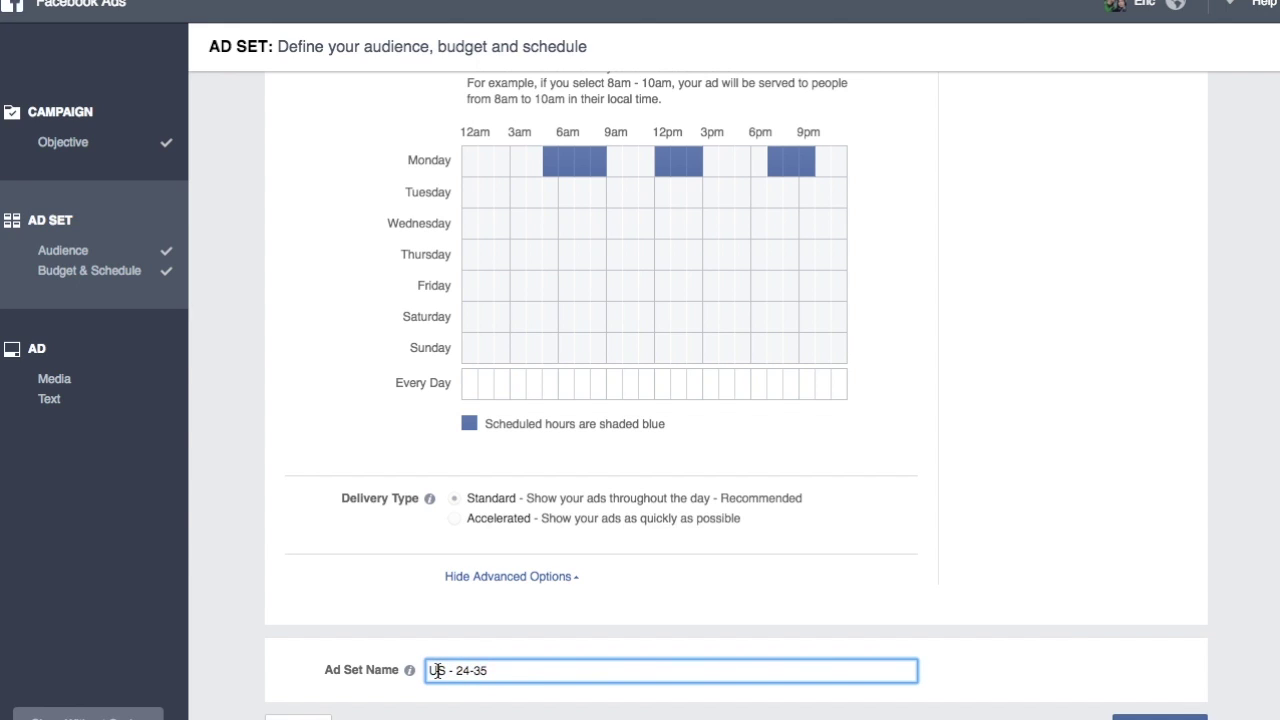
left_click(500, 668)
type("- Fashion - Income >$100")
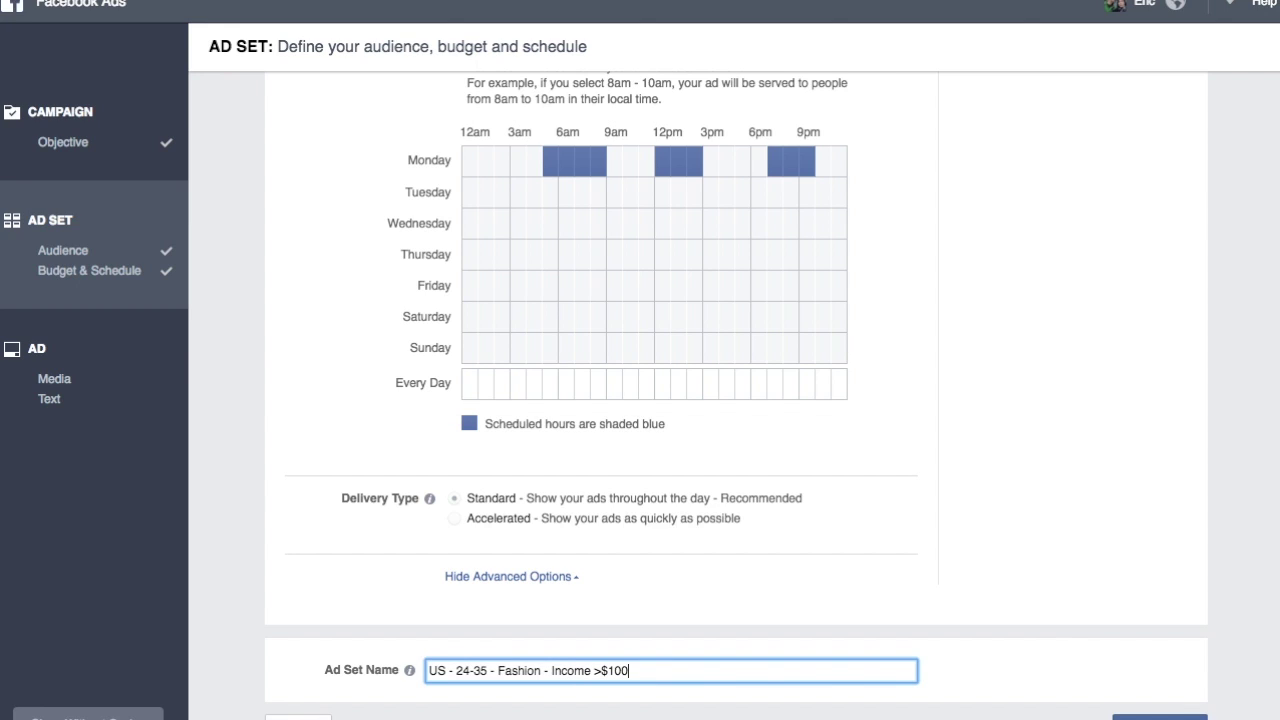
type("K")
left_click(416, 672)
triple_click(598, 671)
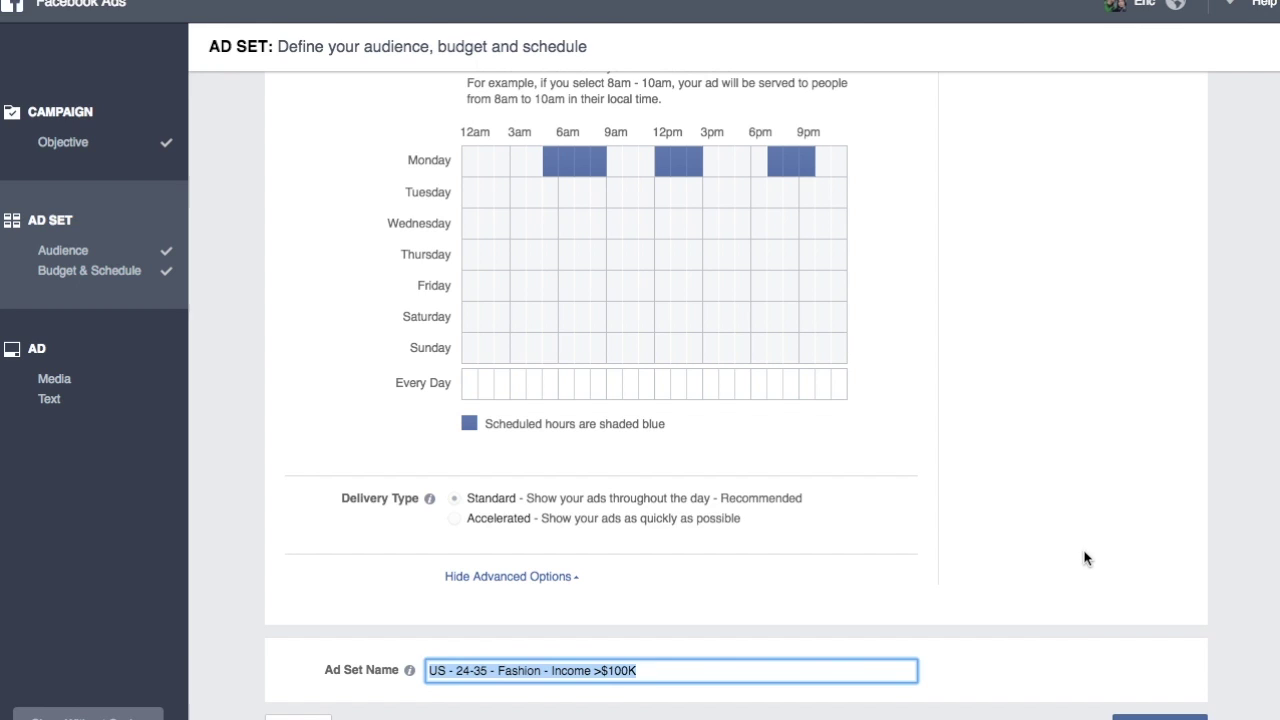
left_click(1160, 714)
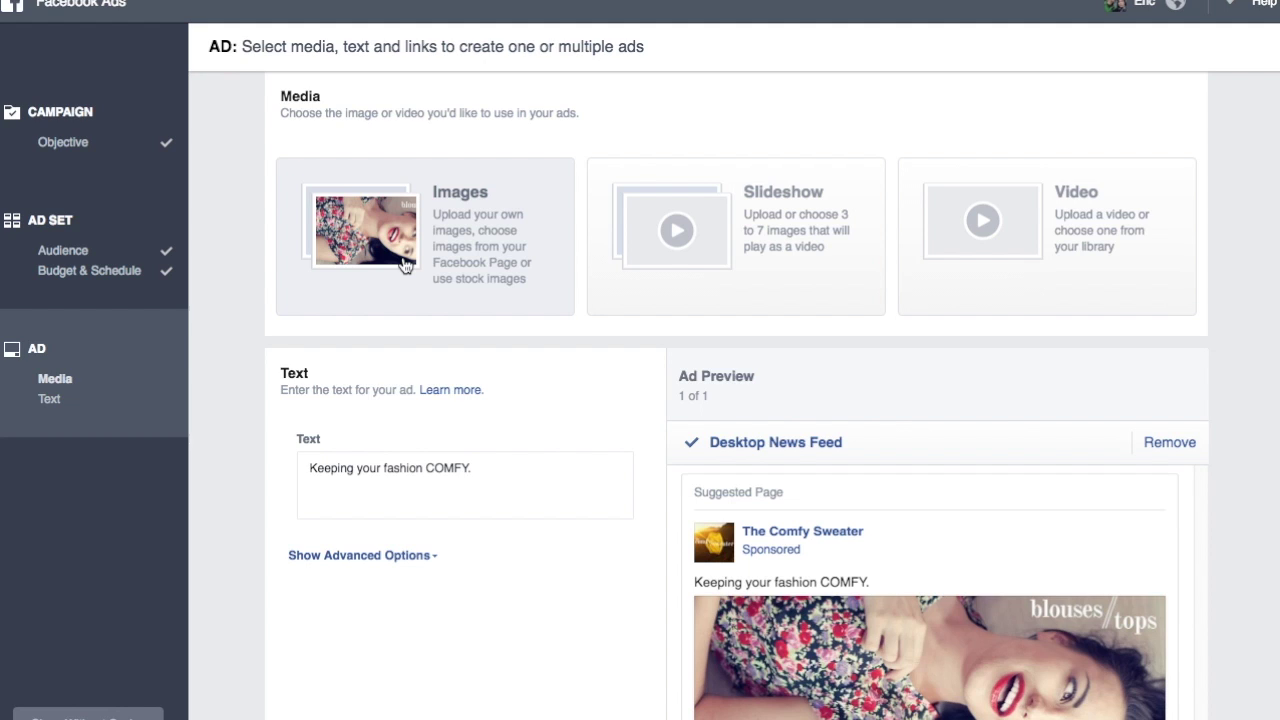
Step: Look through the ad's format, media, connected Page, Instagram account, headline, text and call to action settings, along with the news feed previews
scroll(405, 263, "down", 2)
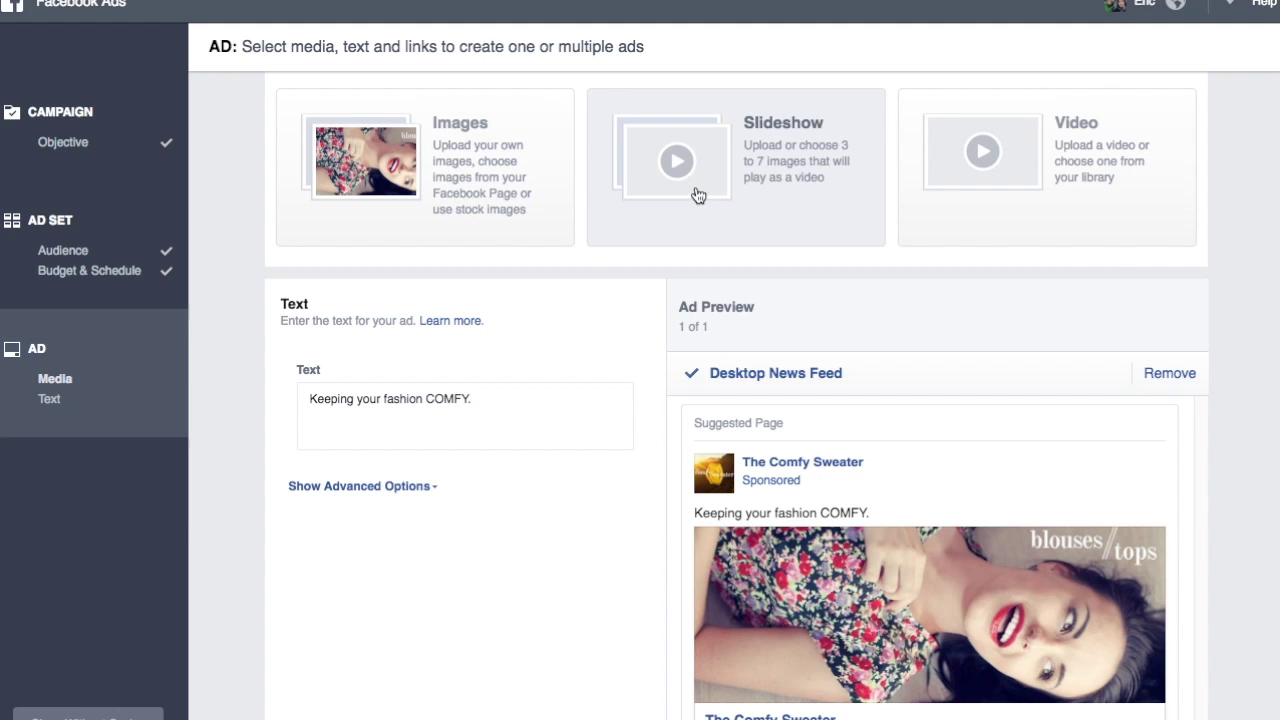
scroll(1103, 152, "down", 2)
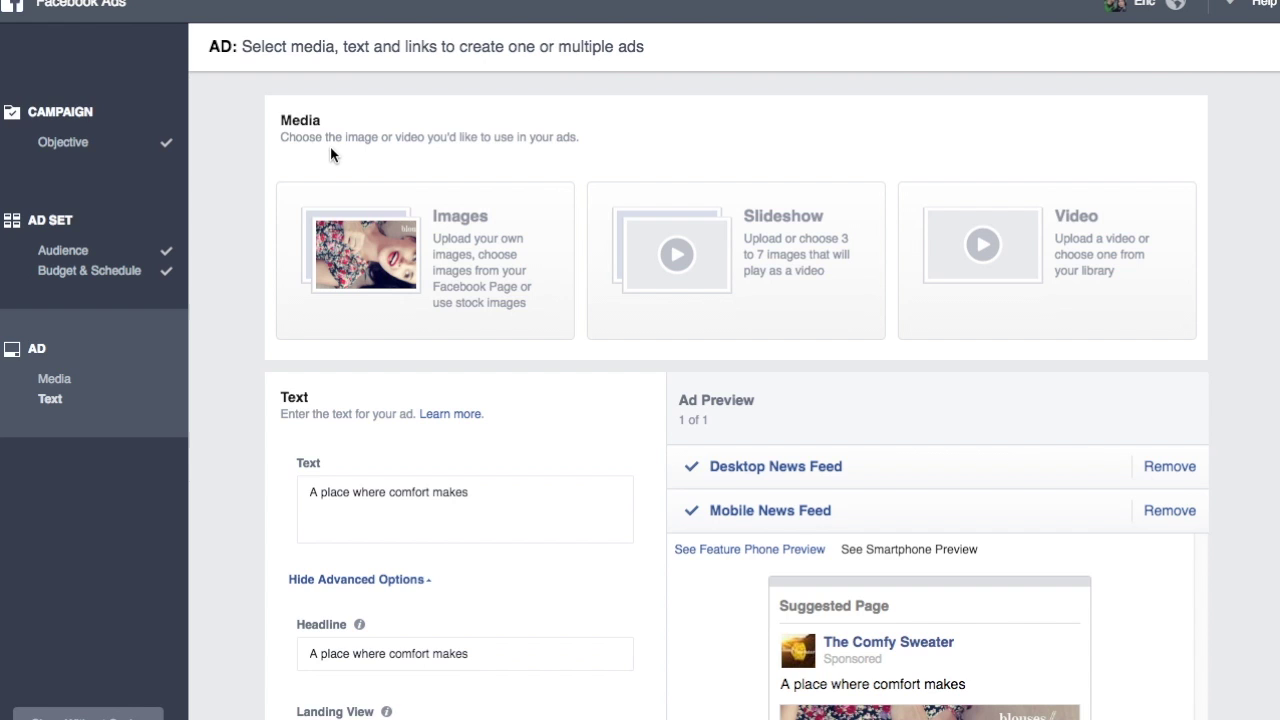
scroll(688, 157, "down", 5)
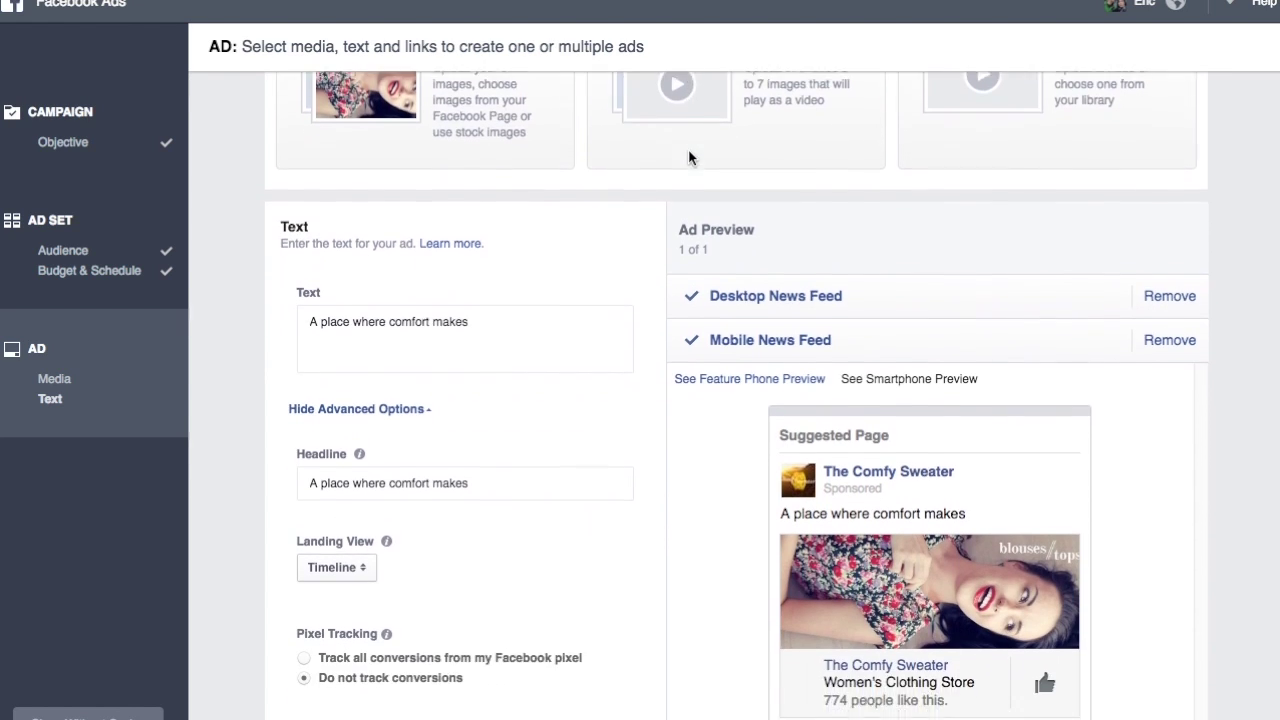
scroll(681, 300, "up", 5)
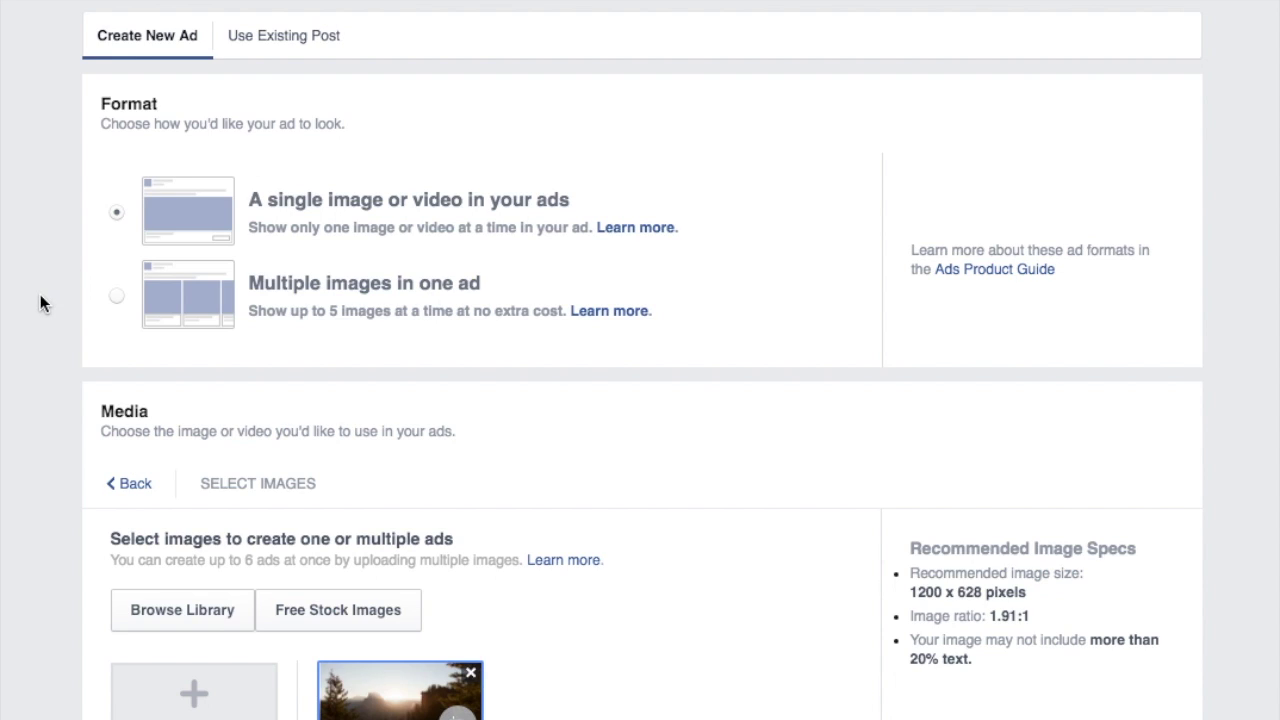
scroll(56, 240, "down", 5)
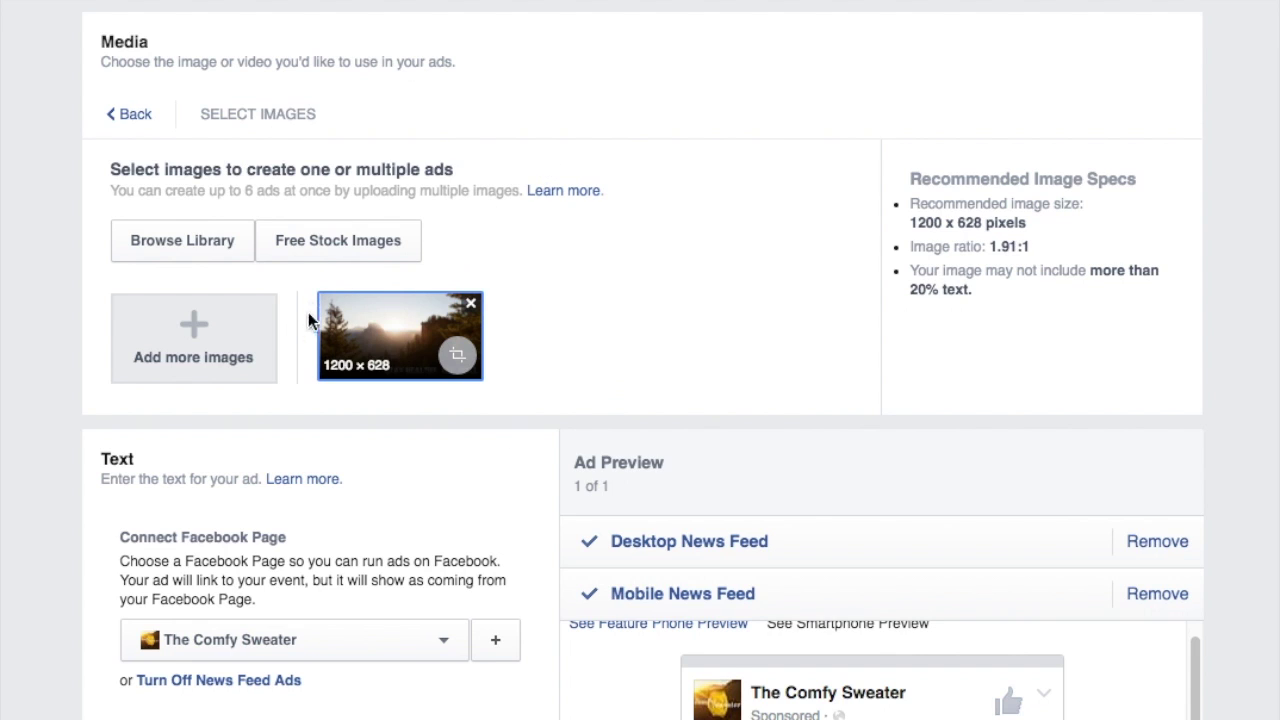
scroll(120, 180, "down", 4)
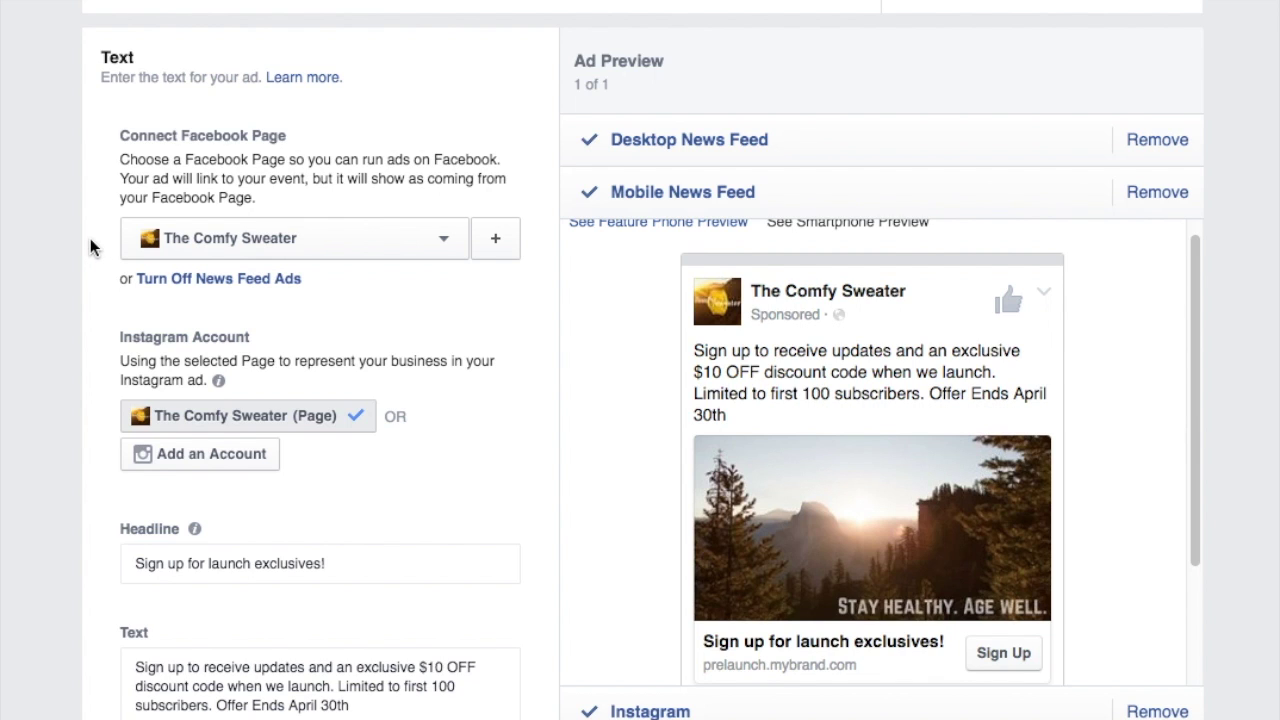
scroll(90, 238, "down", 2)
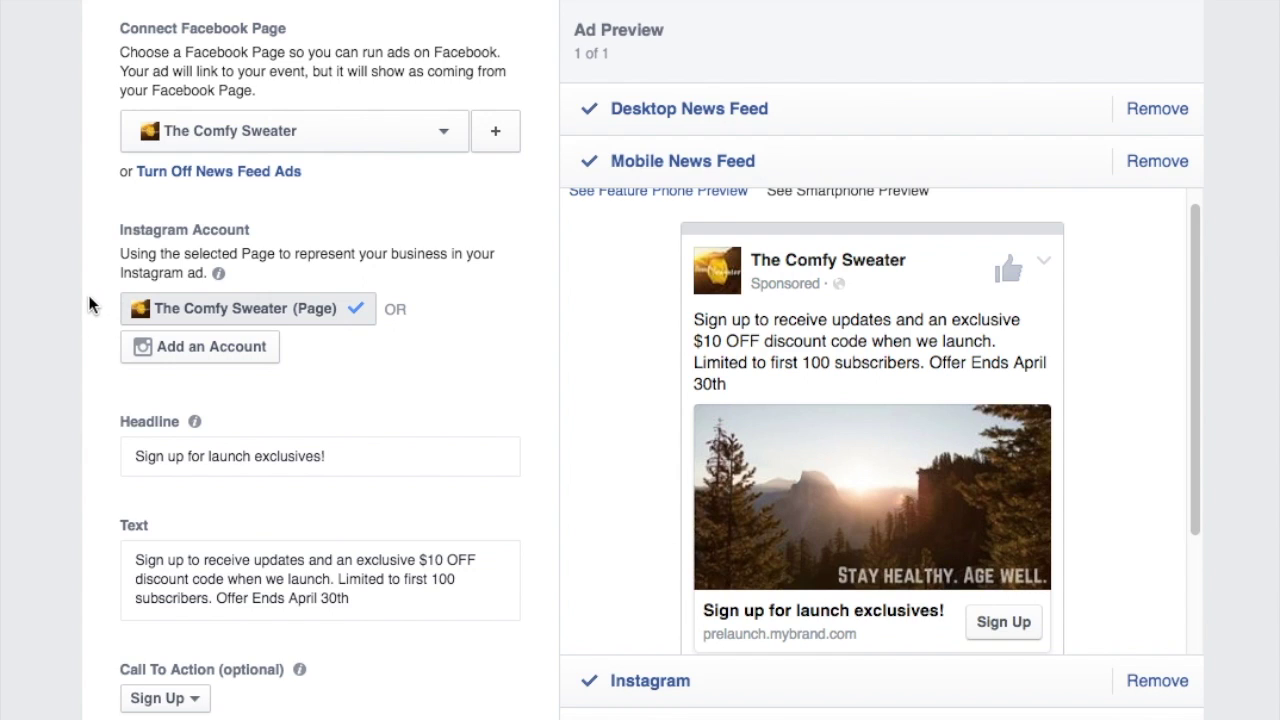
scroll(88, 300, "down", 3)
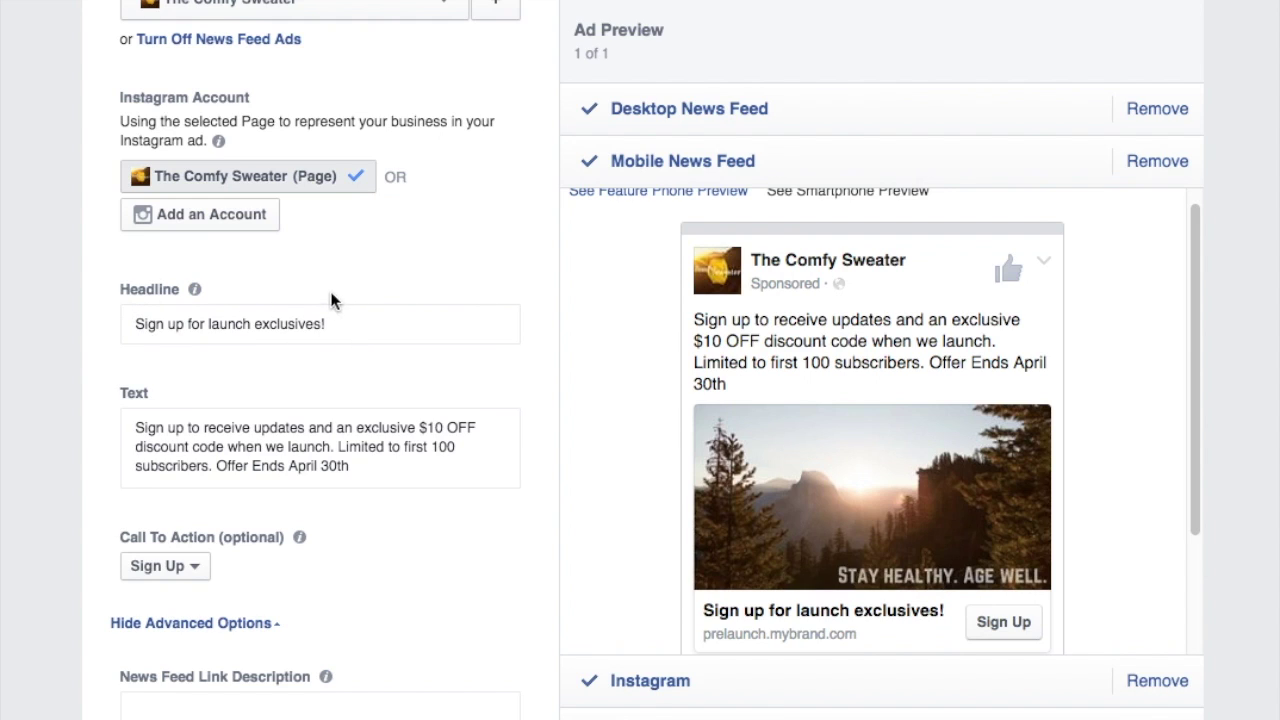
scroll(106, 306, "down", 1)
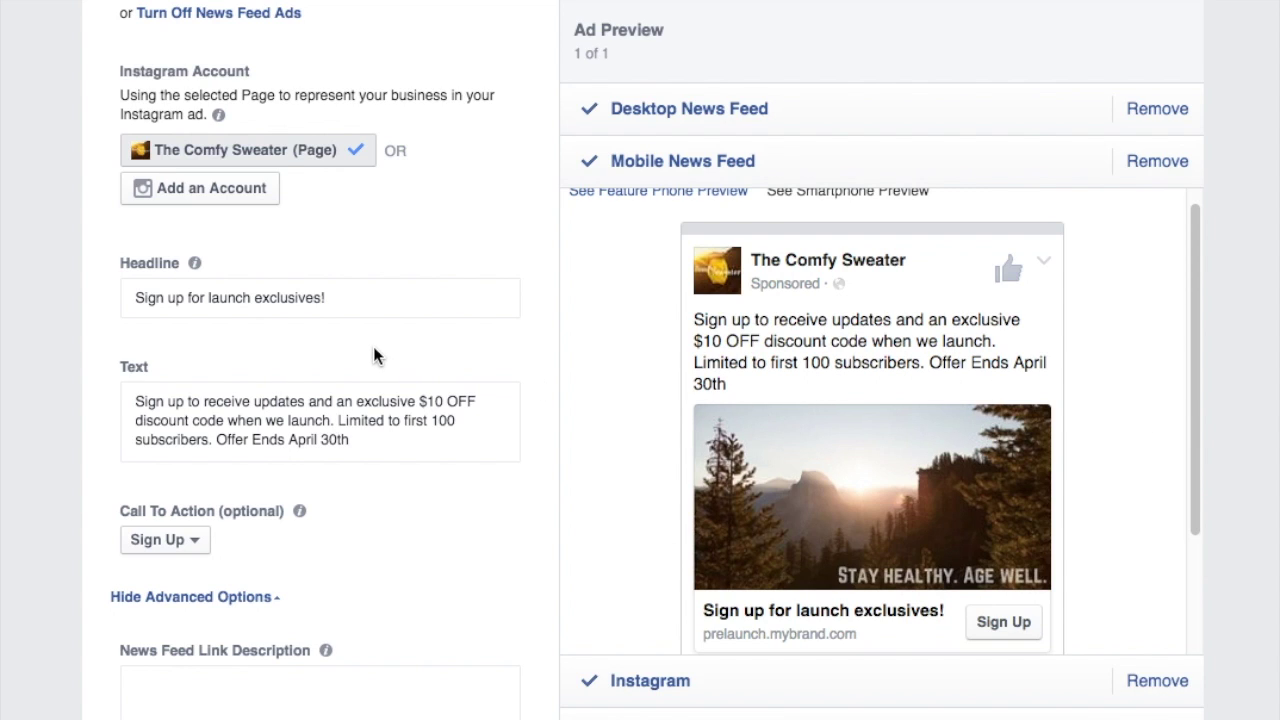
Step: Review the available call to action choices and the advanced options for link description, display link and URL parameters
scroll(374, 356, "down", 3)
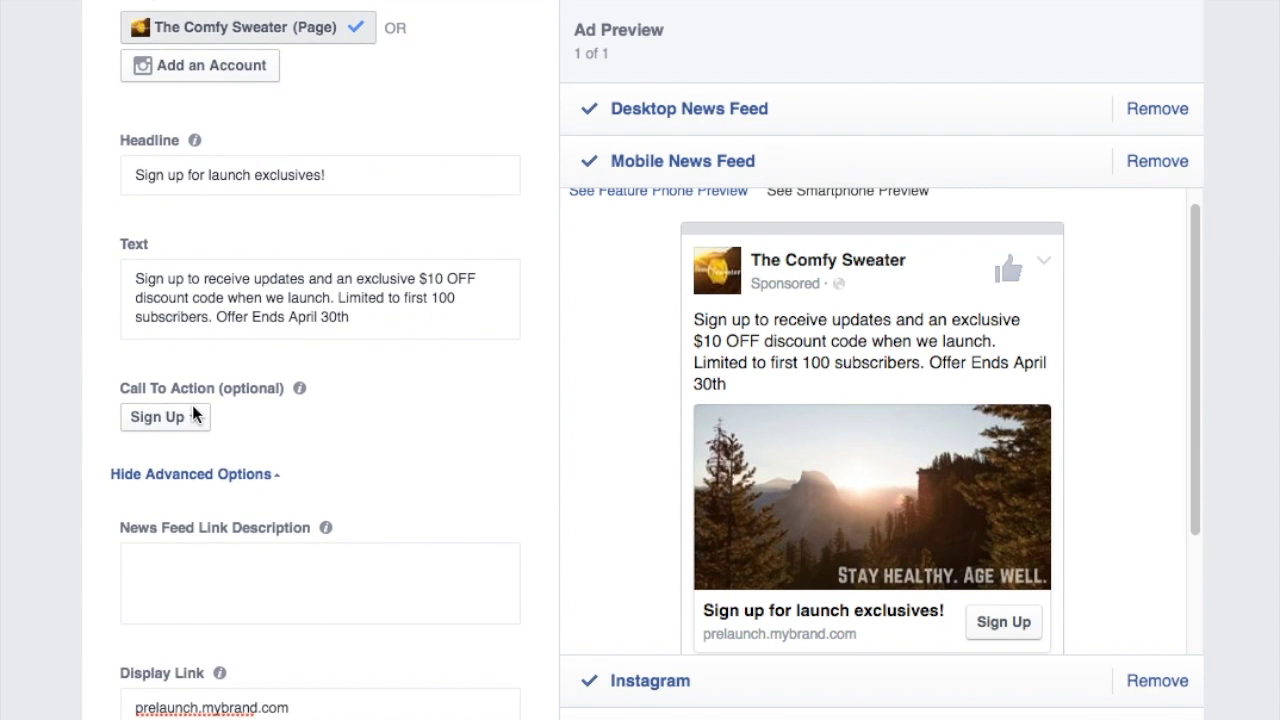
left_click(181, 428)
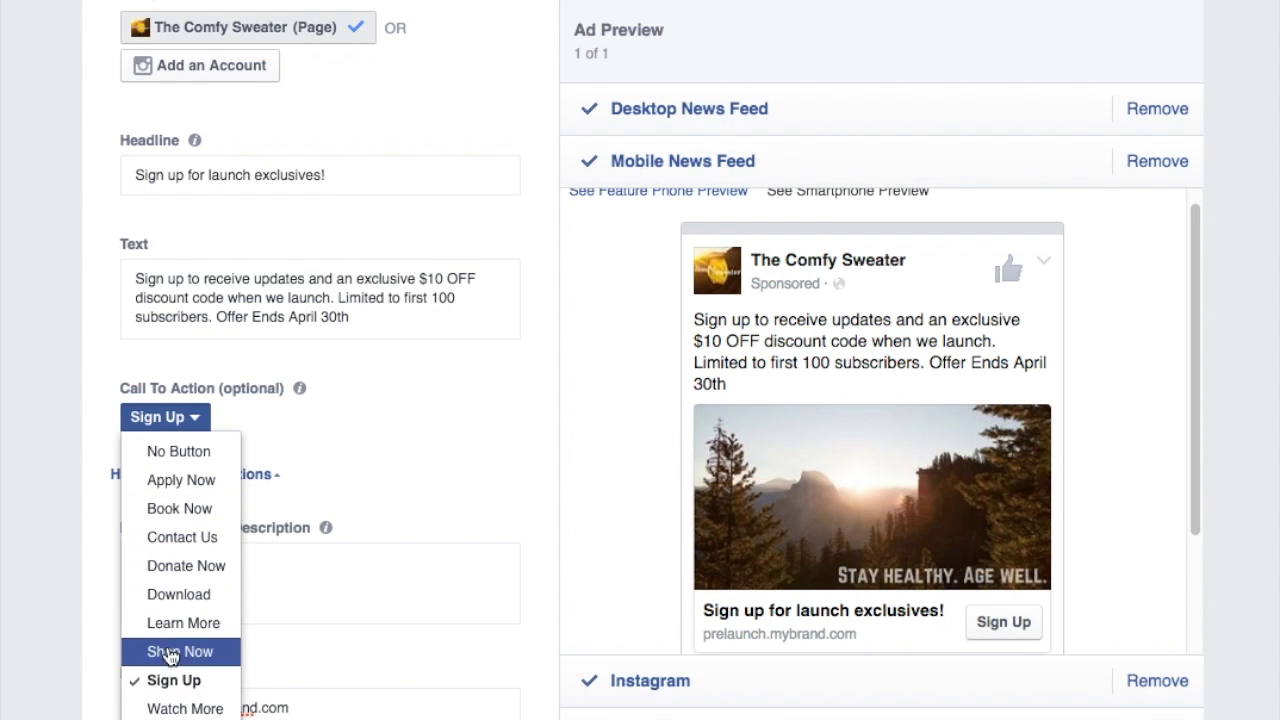
left_click(462, 469)
scroll(241, 370, "down", 3)
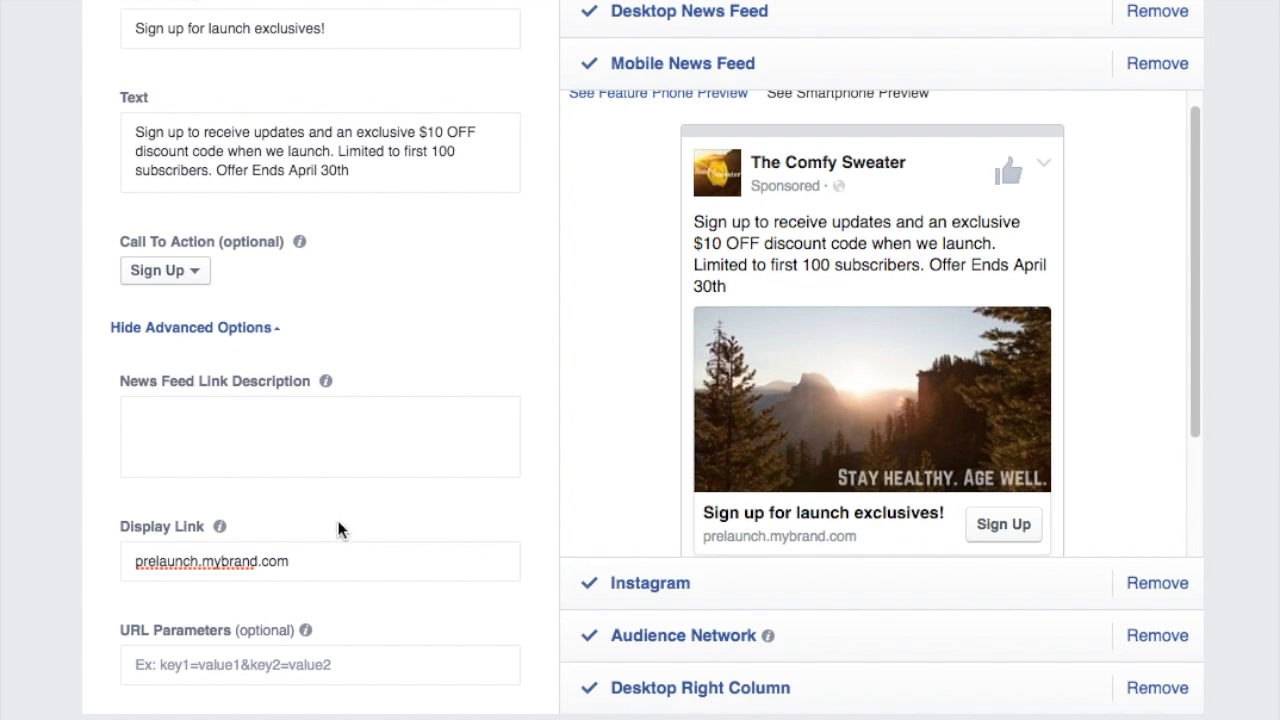
scroll(497, 355, "up", 3)
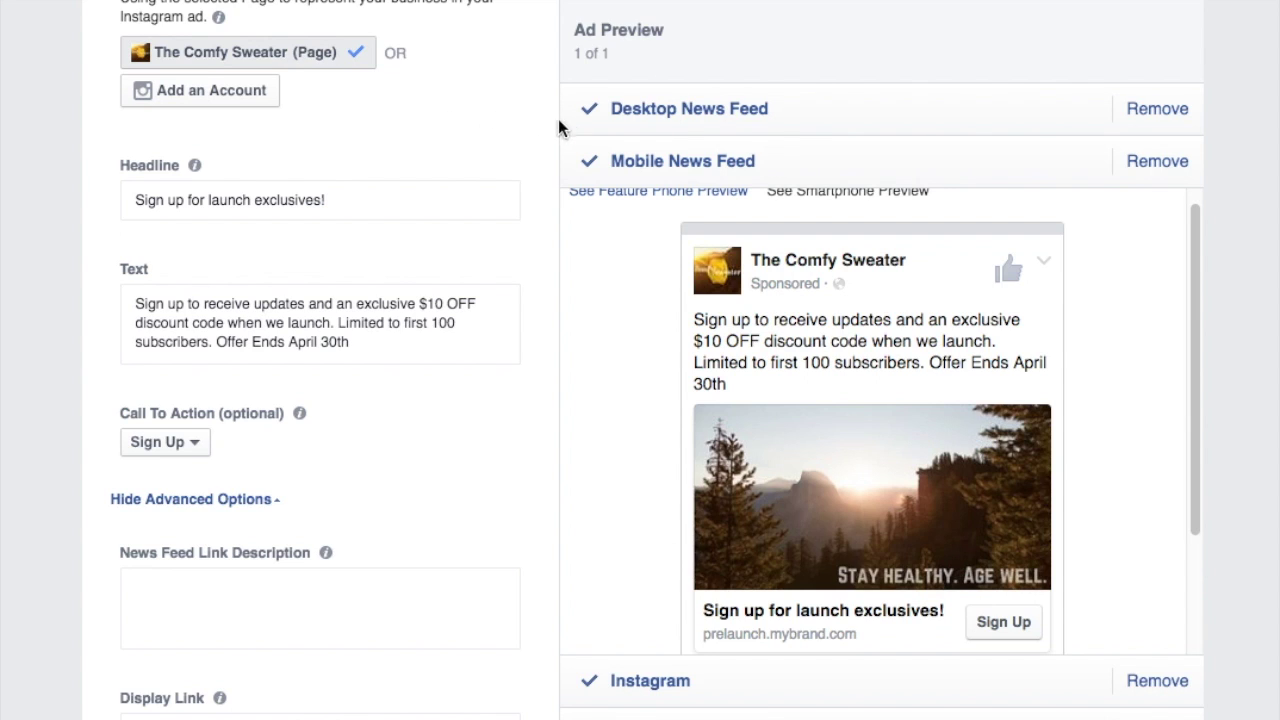
scroll(496, 163, "down", 2)
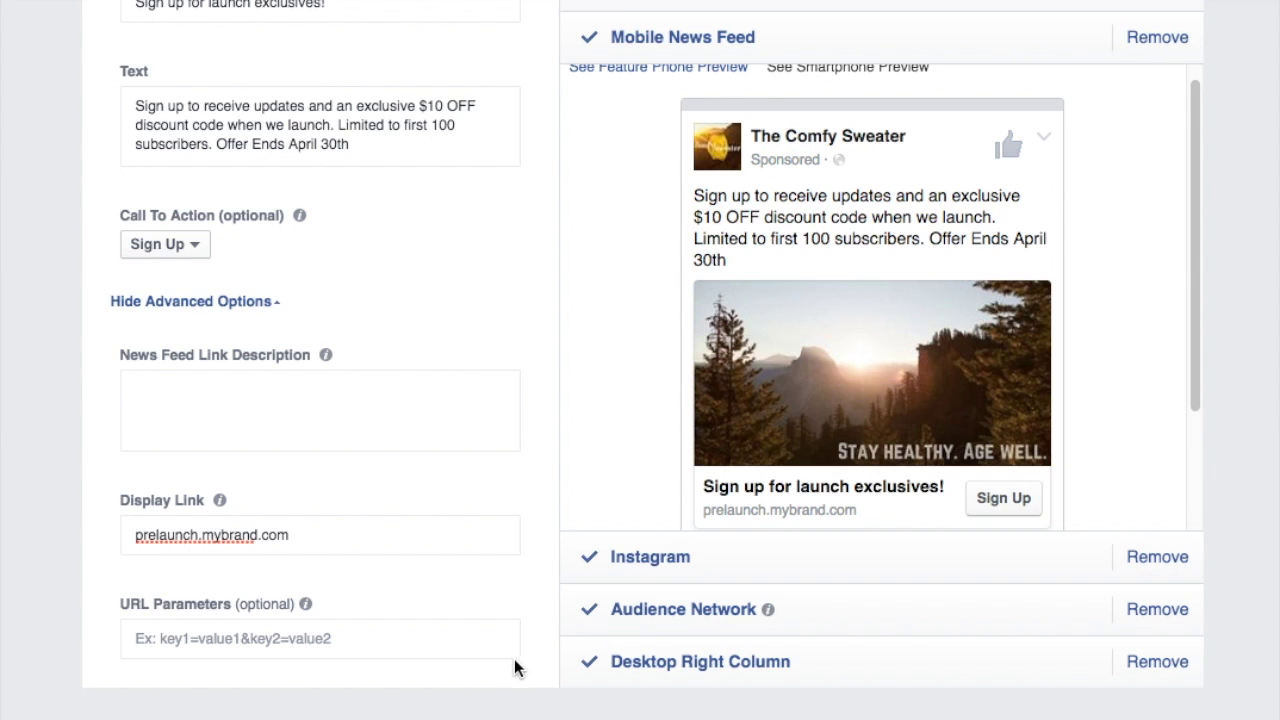
Step: Remove the Desktop News Feed and Audience Network placements from the ad
scroll(543, 668, "up", 5)
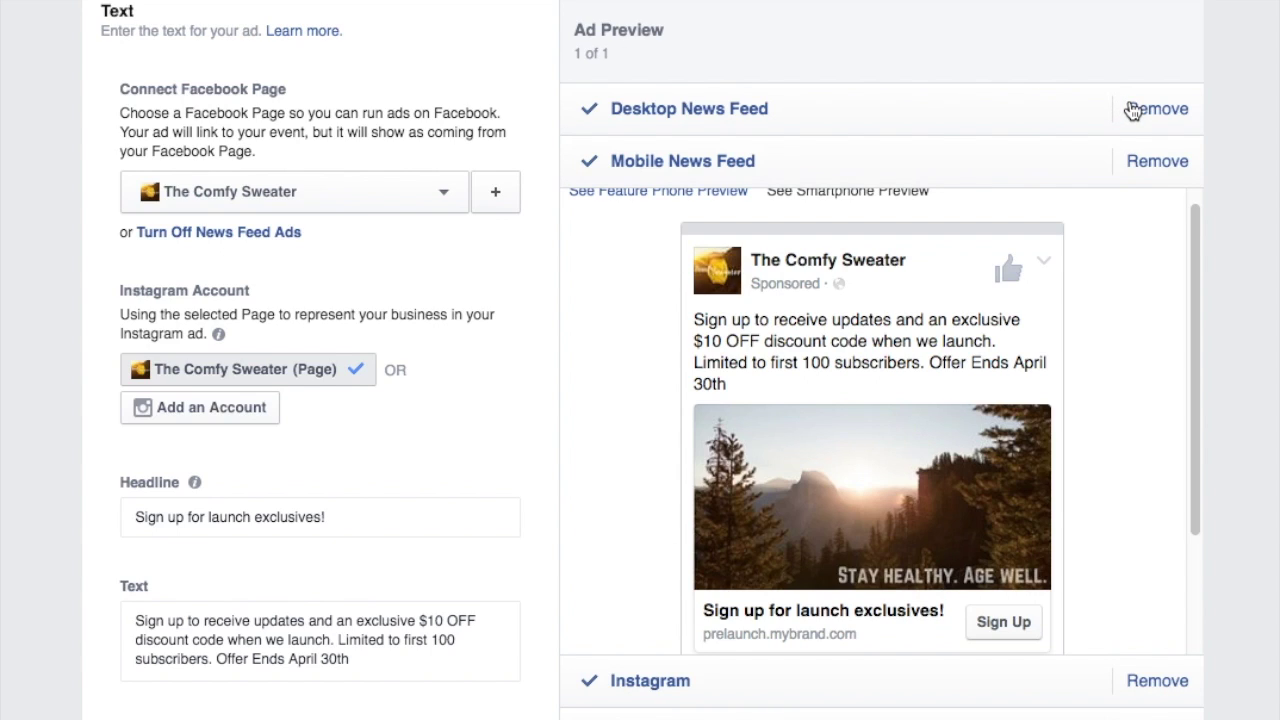
left_click(1133, 109)
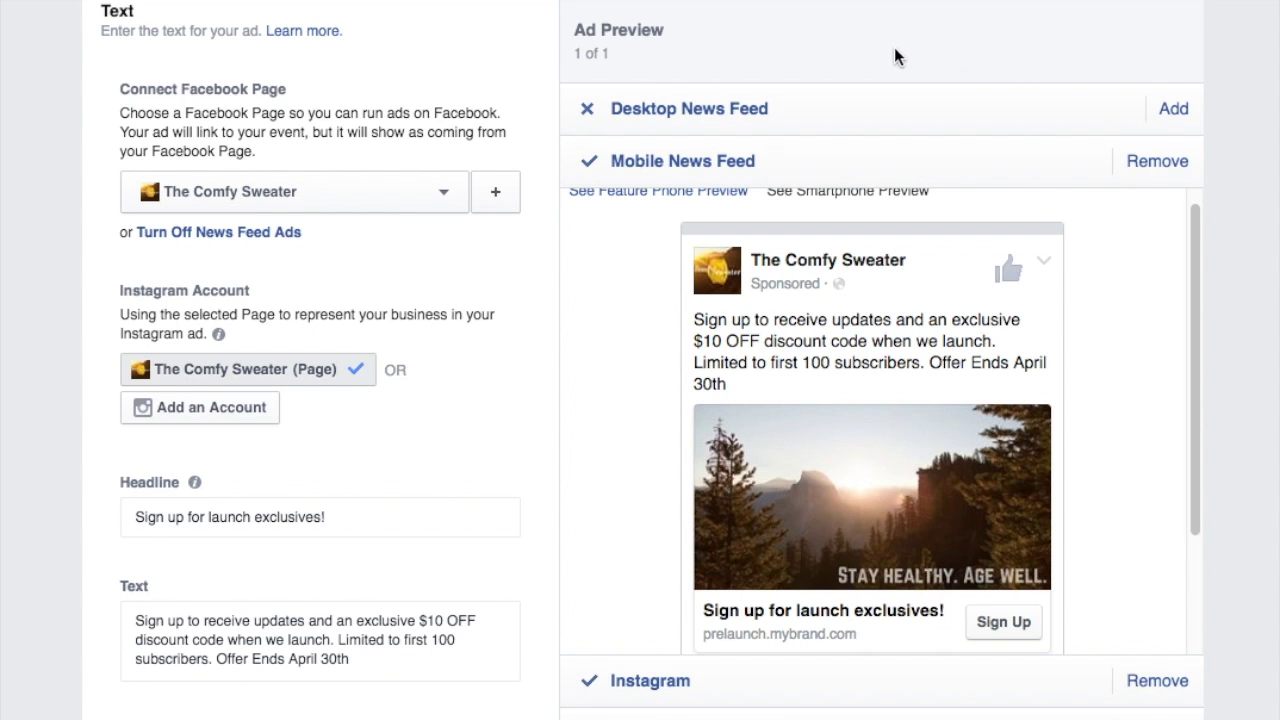
scroll(523, 171, "down", 3)
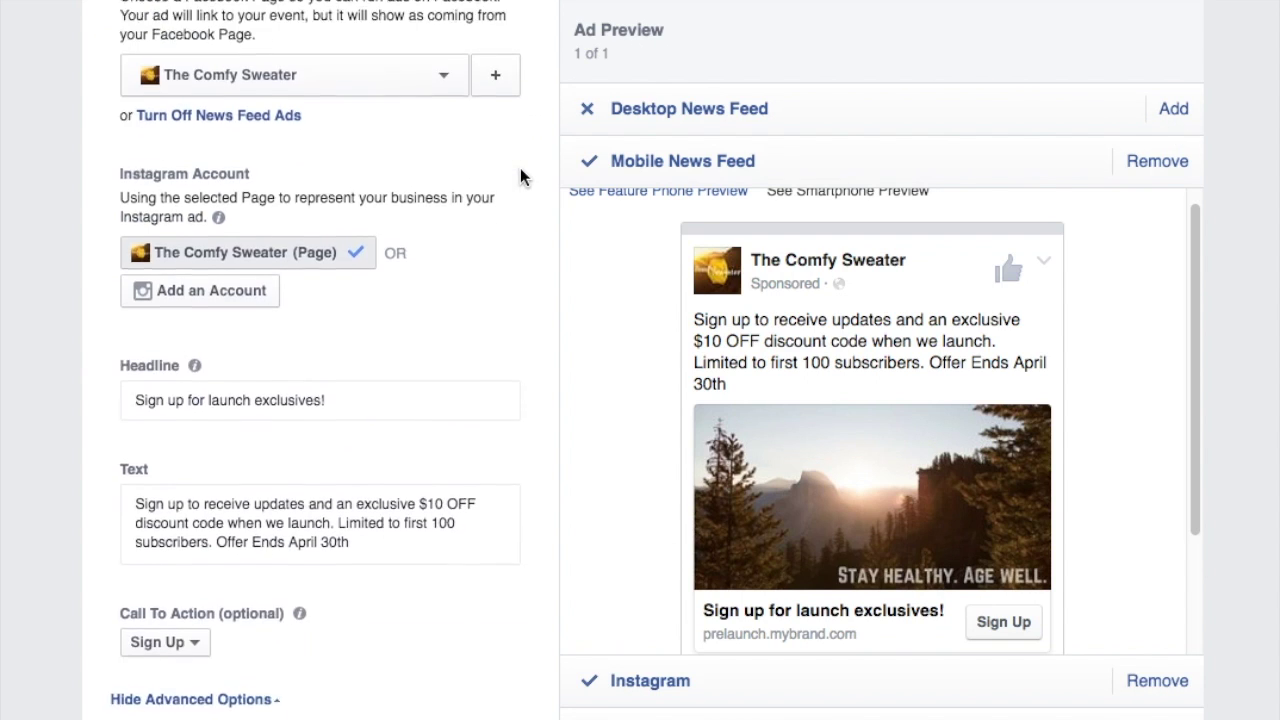
scroll(612, 243, "down", 3)
scroll(517, 303, "down", 3)
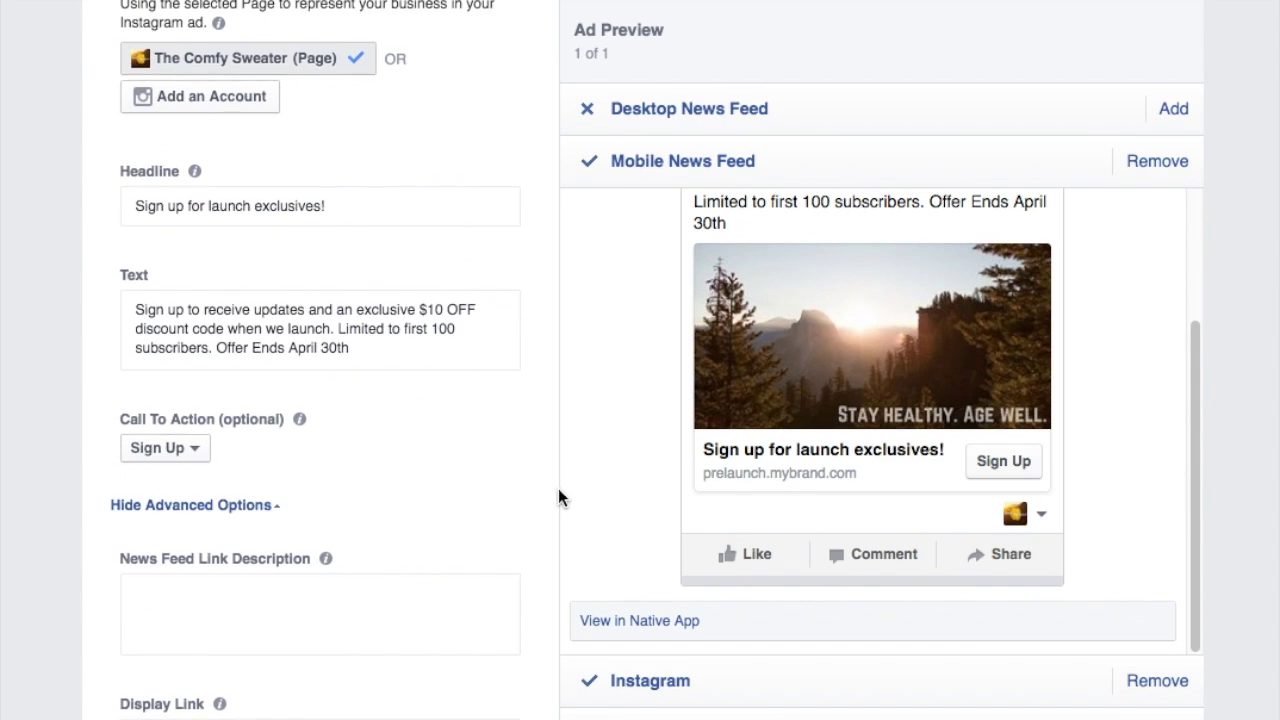
scroll(556, 550, "down", 5)
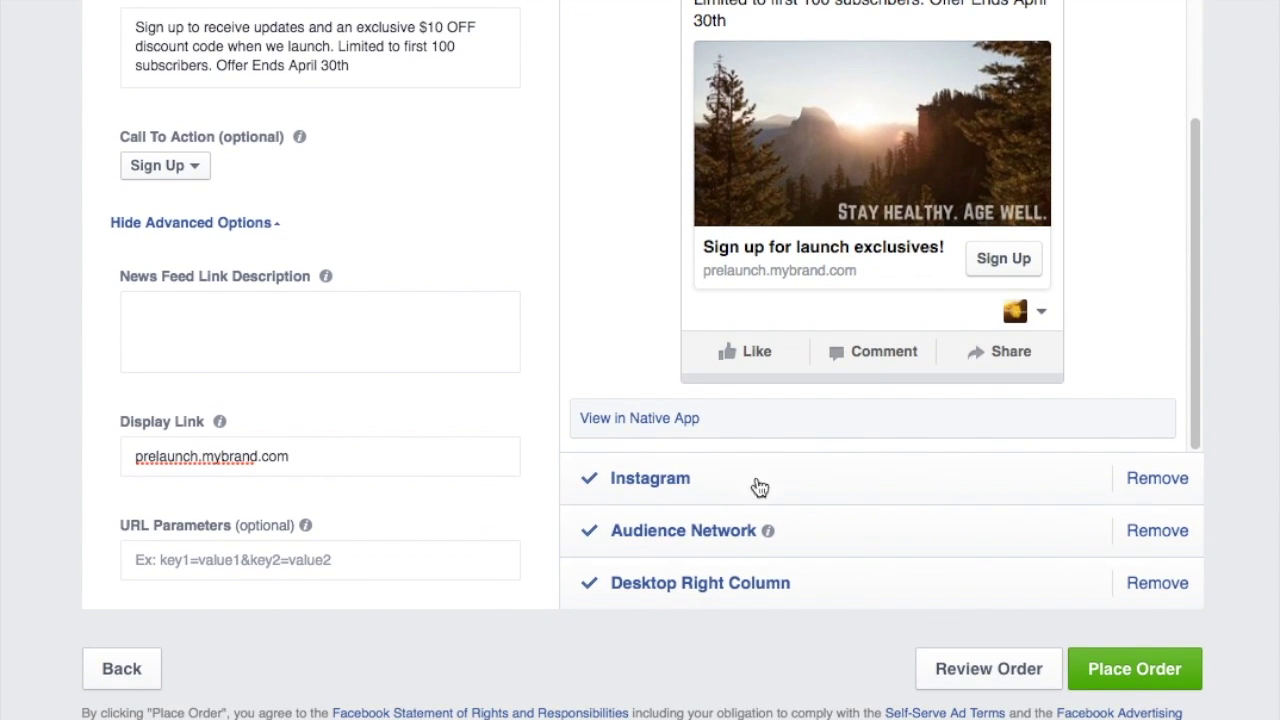
mouse_move(768, 538)
left_click(1168, 535)
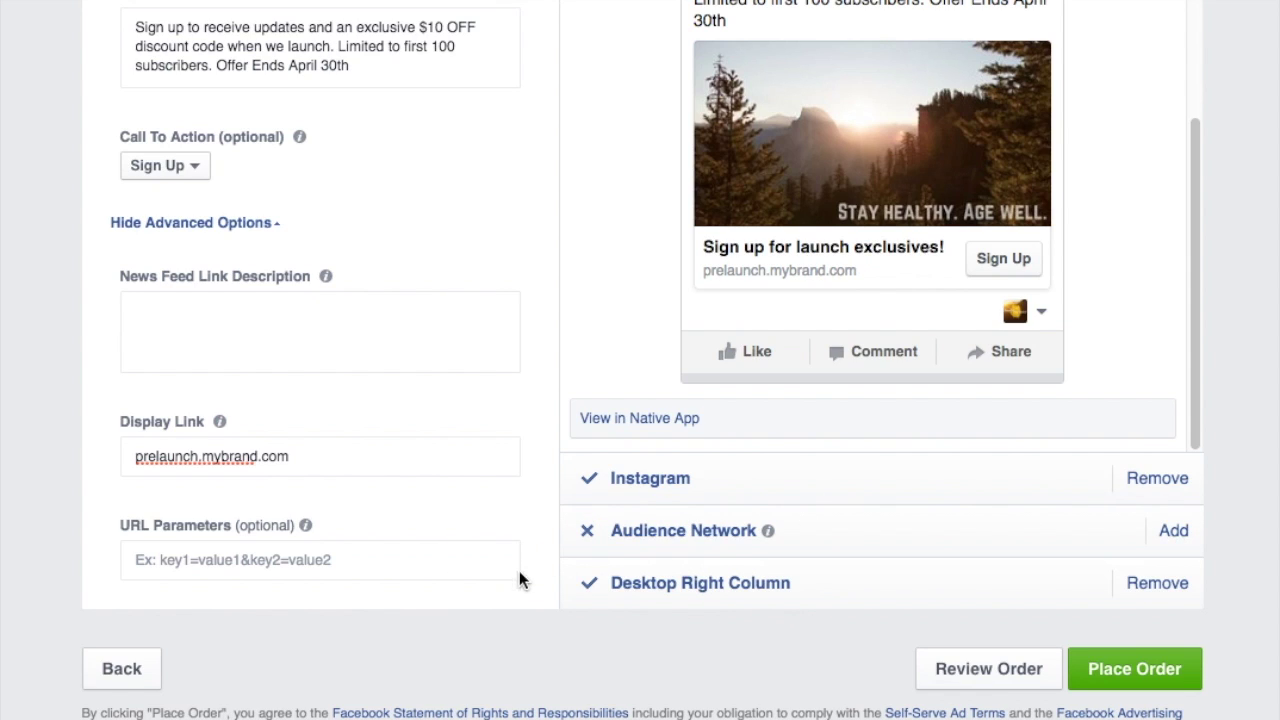
Step: Check the ad's headline, text, link settings and placements once more, down to the order options
scroll(528, 569, "up", 2)
scroll(528, 569, "down", 1)
scroll(528, 569, "up", 2)
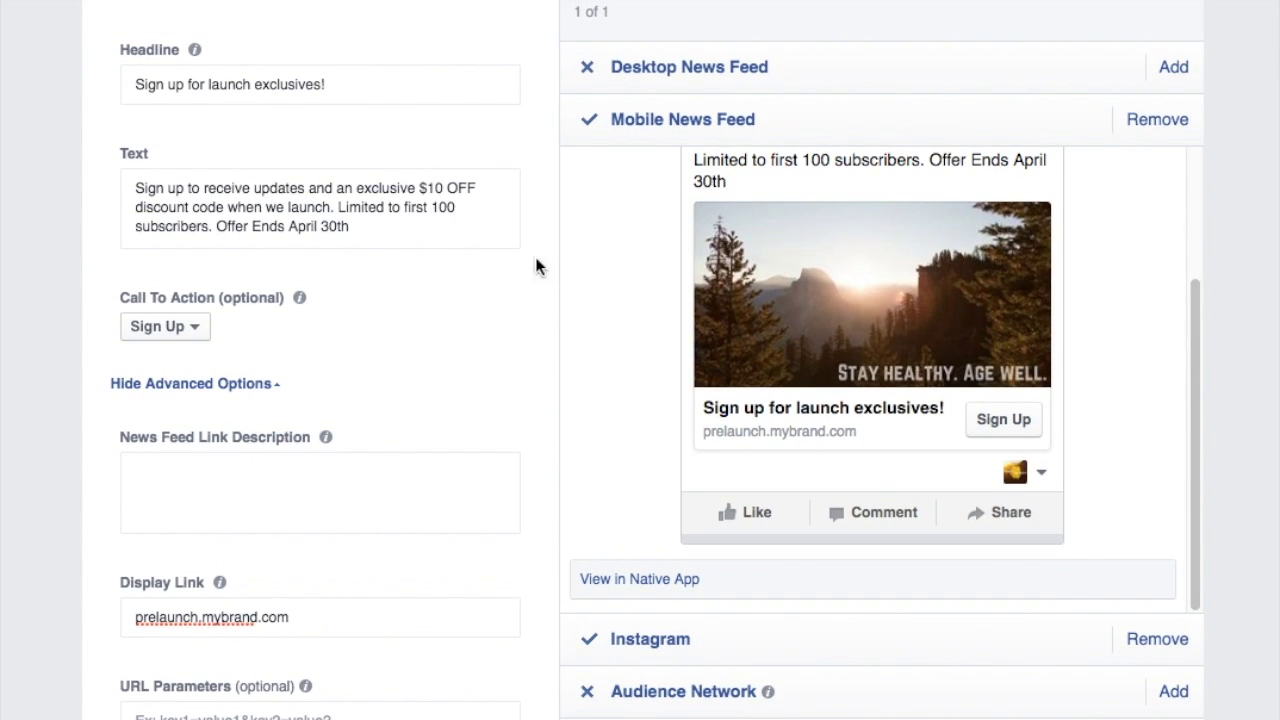
scroll(495, 450, "down", 2)
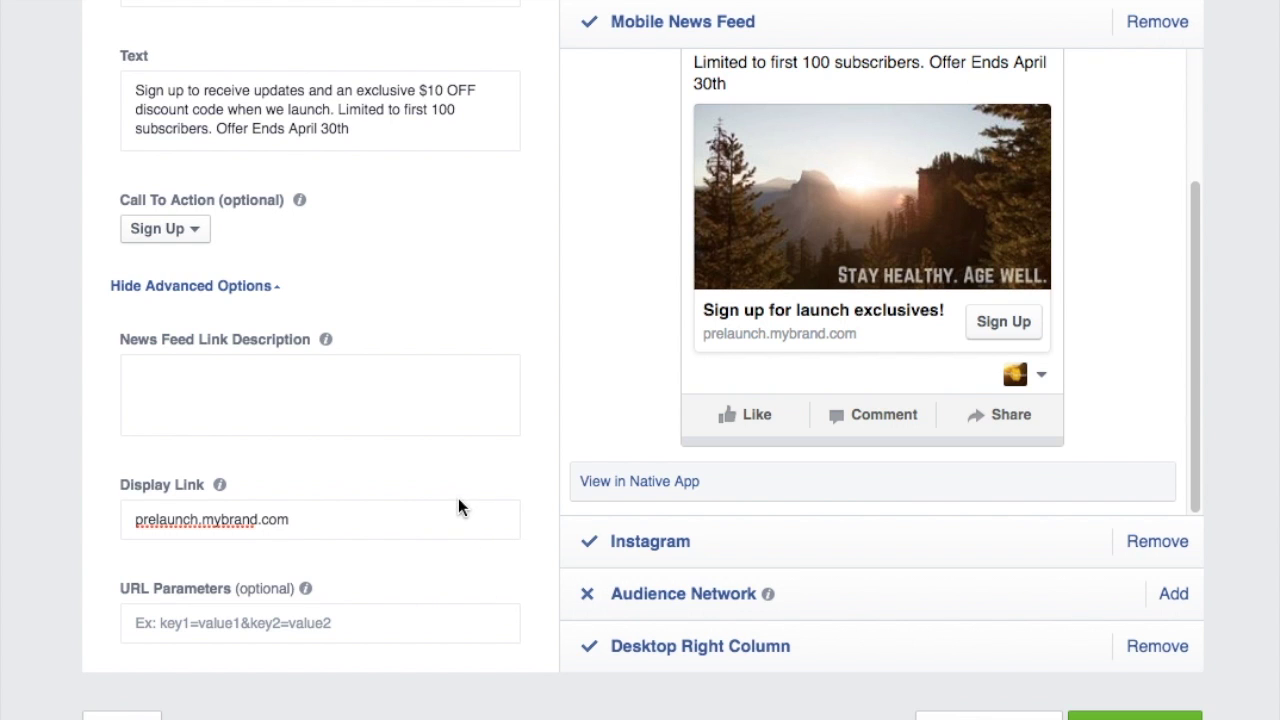
scroll(490, 455, "up", 3)
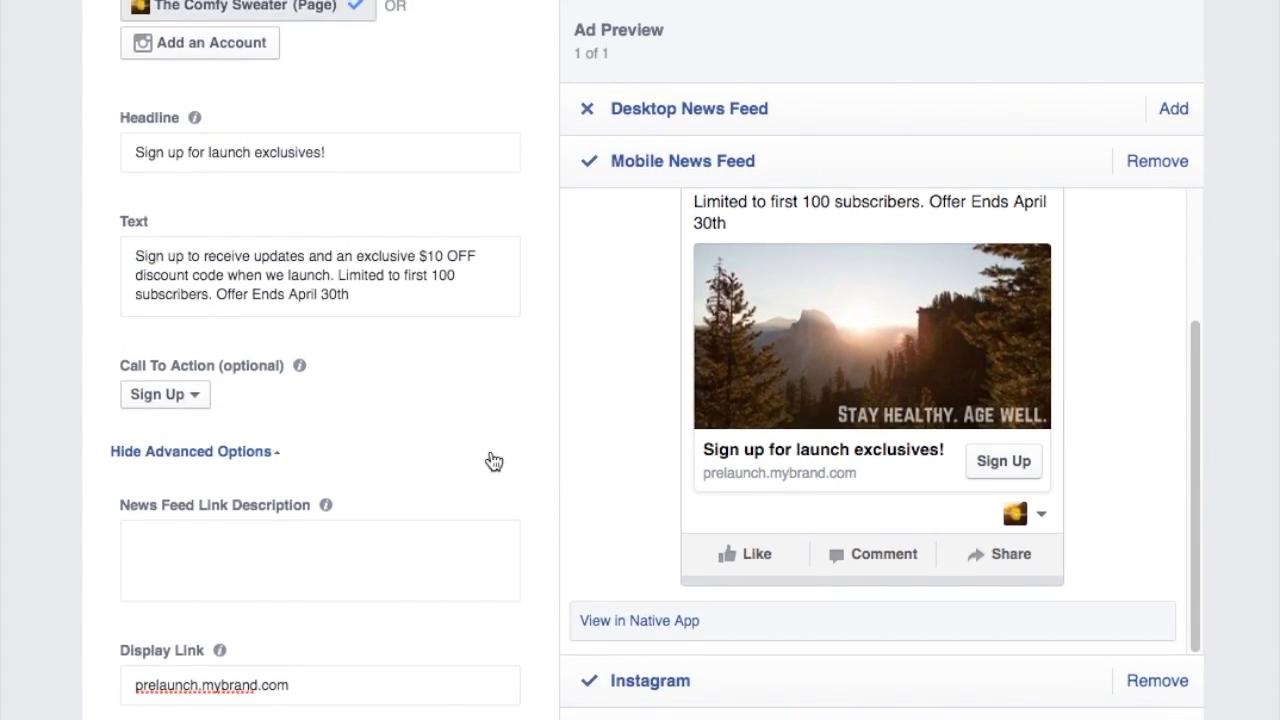
scroll(493, 460, "down", 4)
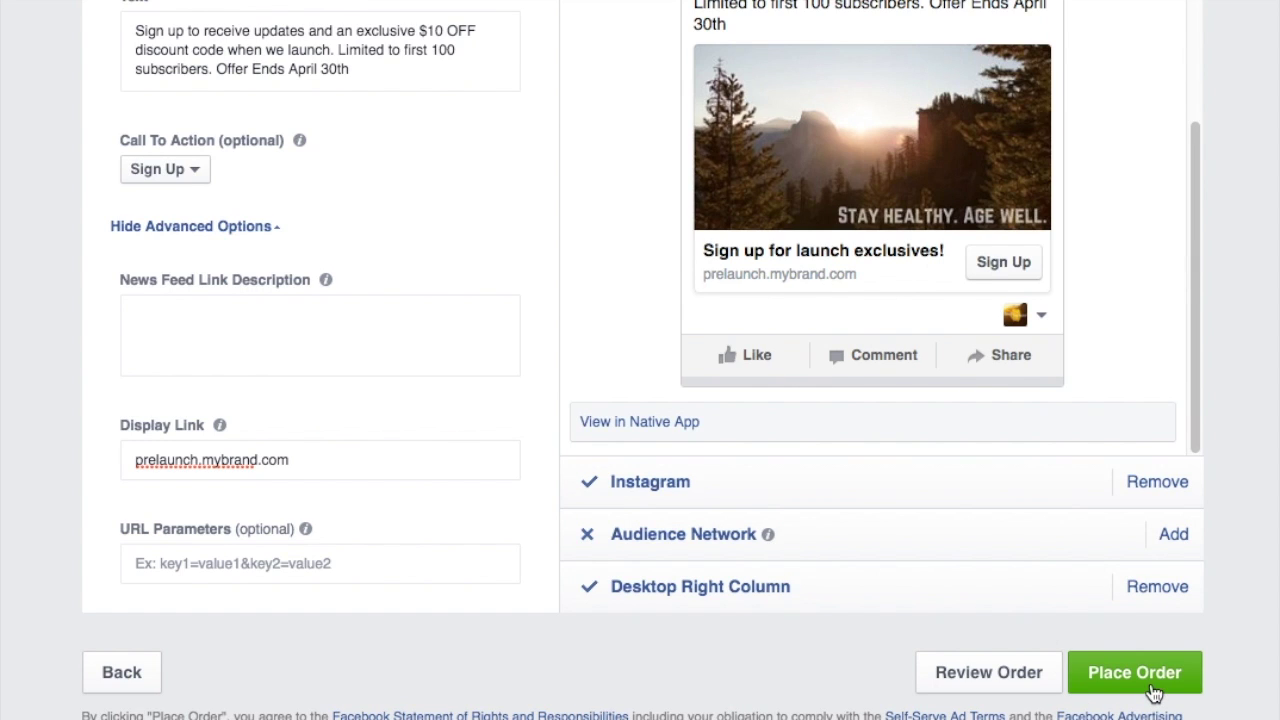